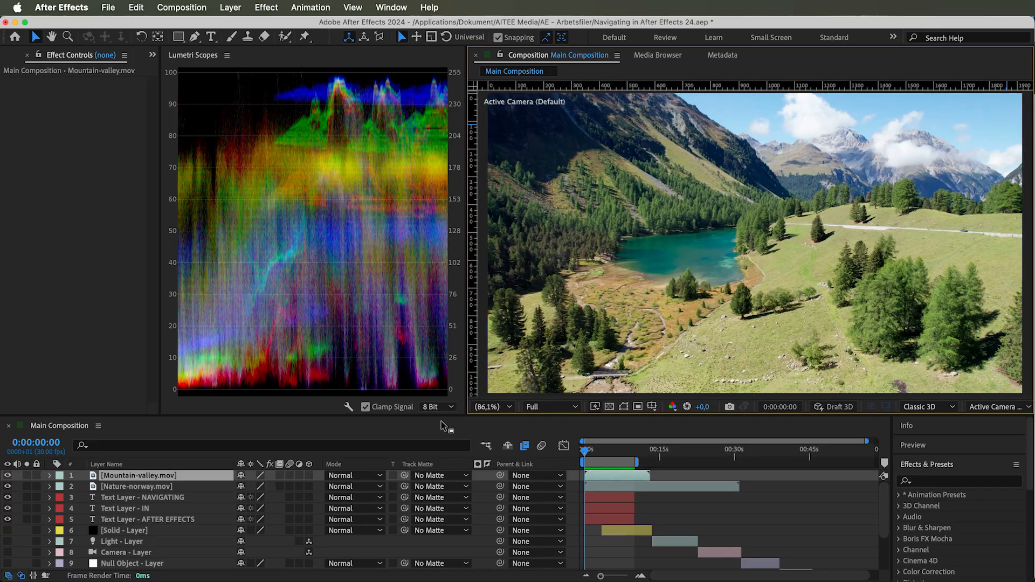
Step: Play back the Mountain-valley.mov layer and toggle its visibility to compare the footage in the RGB waveform scope
click(131, 553)
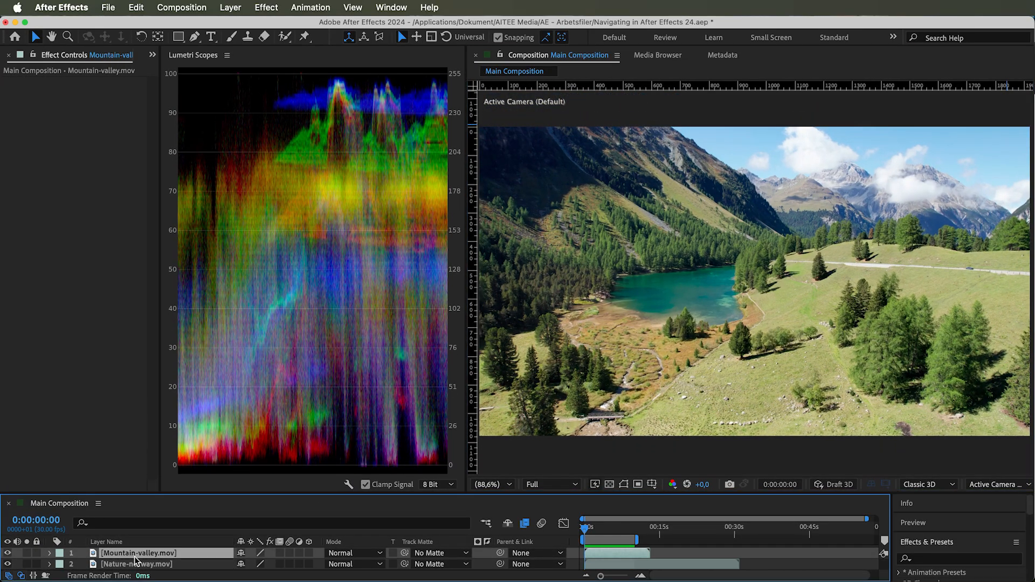
key(space)
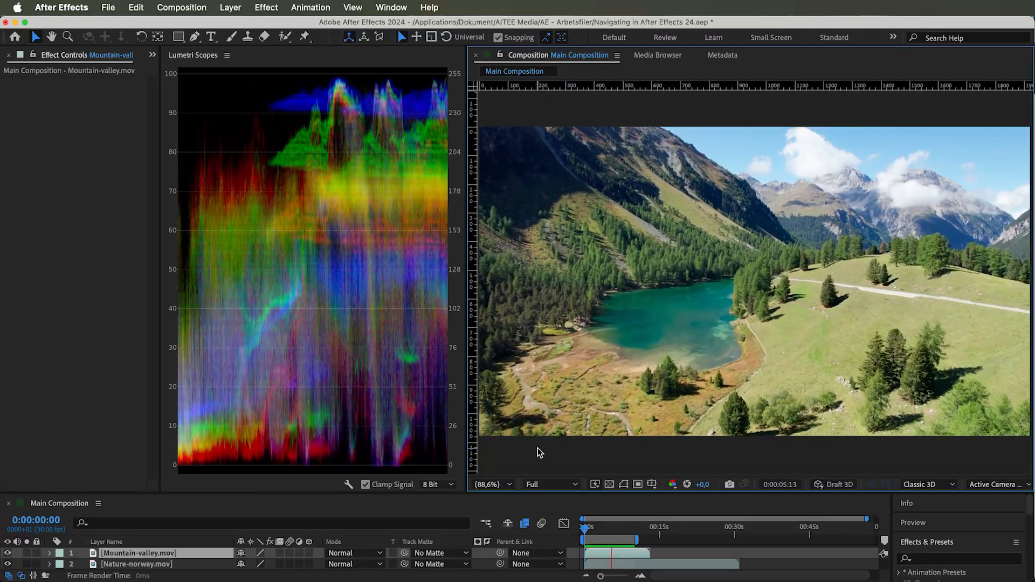
click(8, 553)
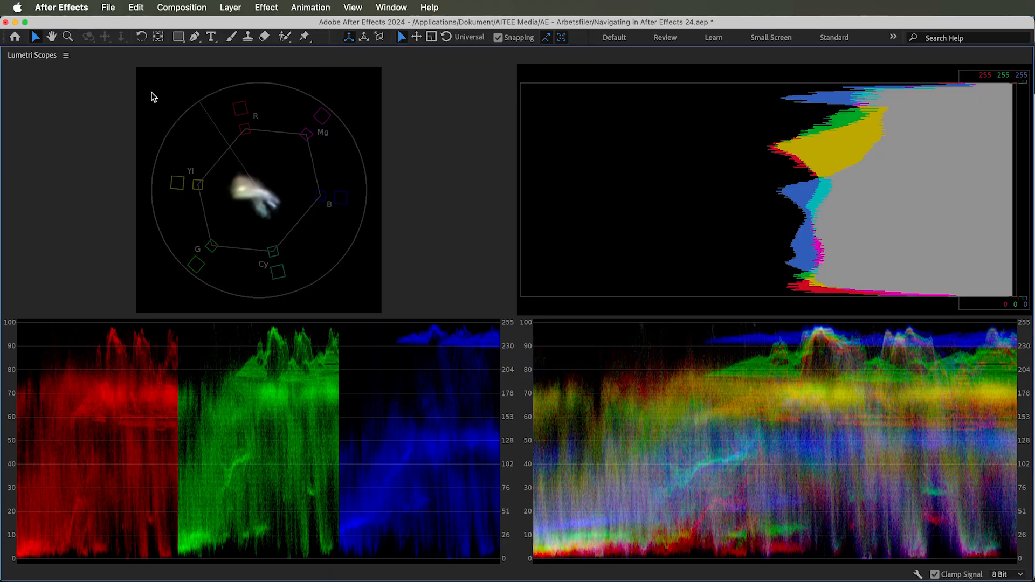
Step: Restore the maximized Lumetri Scopes panel to its normal size and display only the Vectorscope YUV
double_click(33, 57)
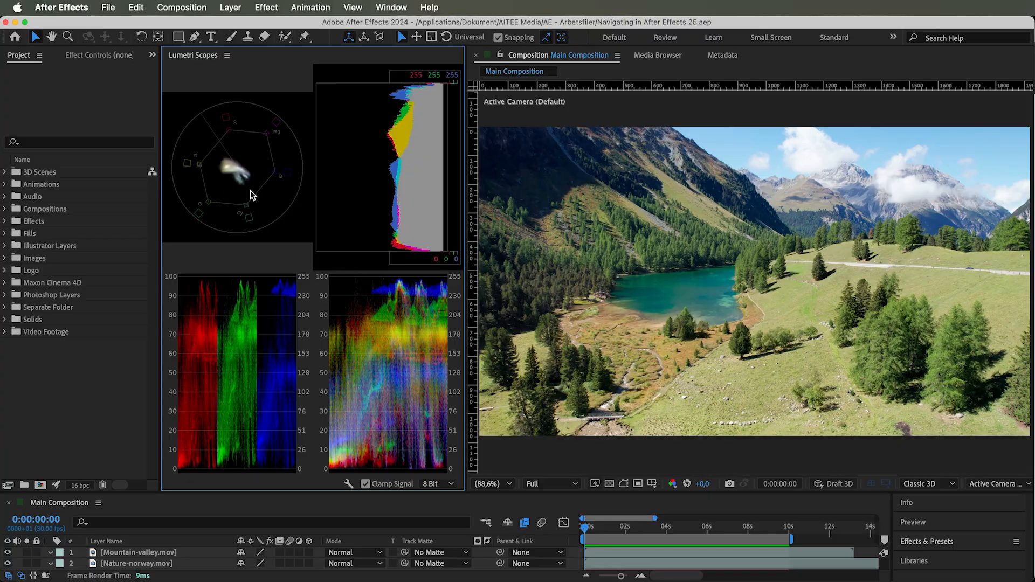
right_click(250, 190)
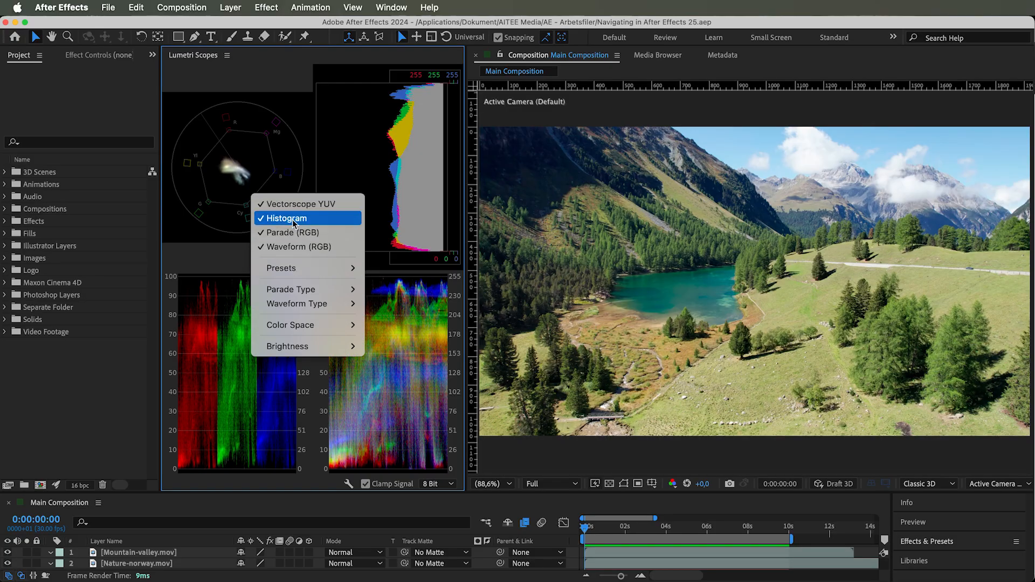
click(326, 484)
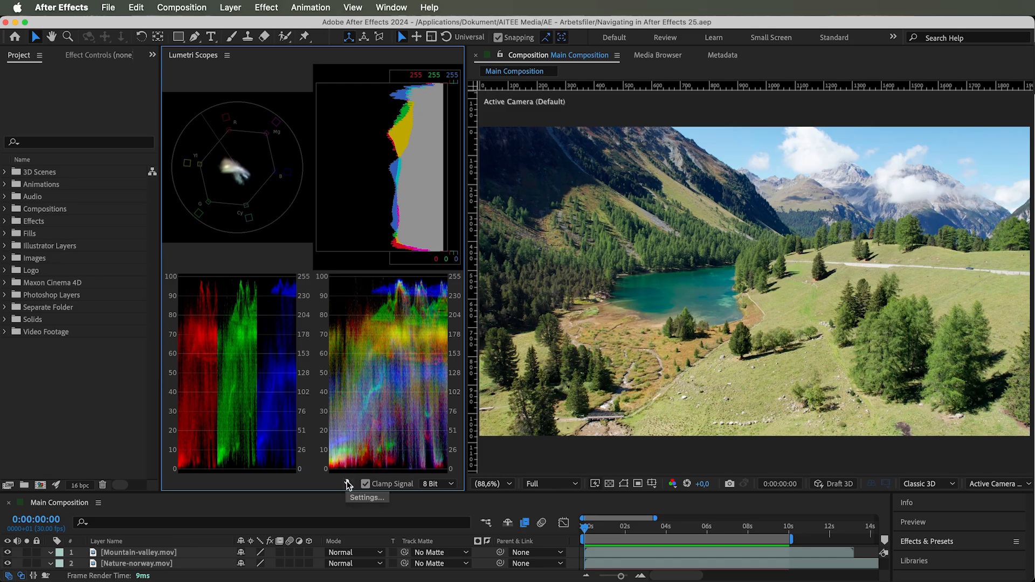
click(347, 483)
click(366, 469)
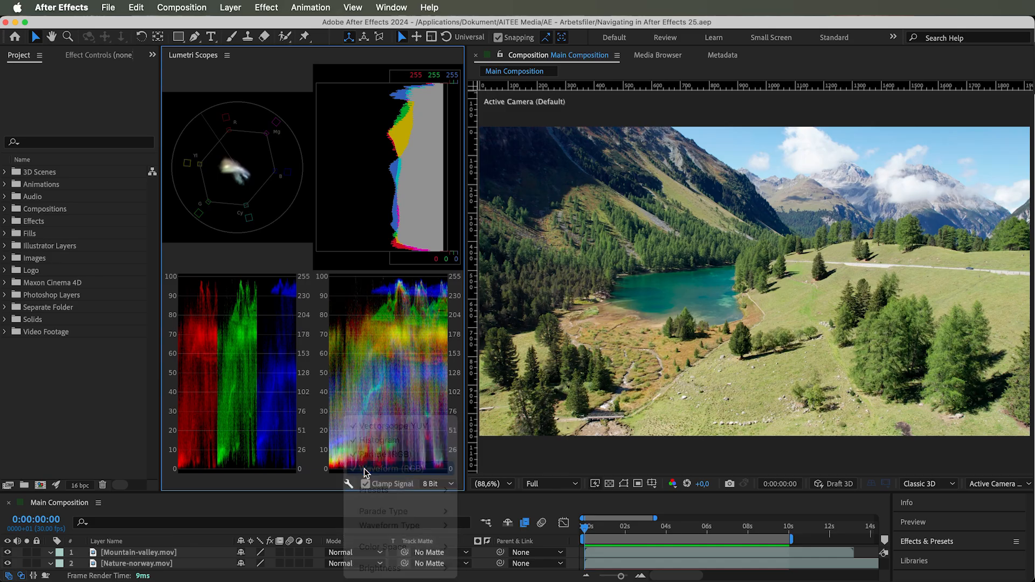
click(348, 484)
click(362, 457)
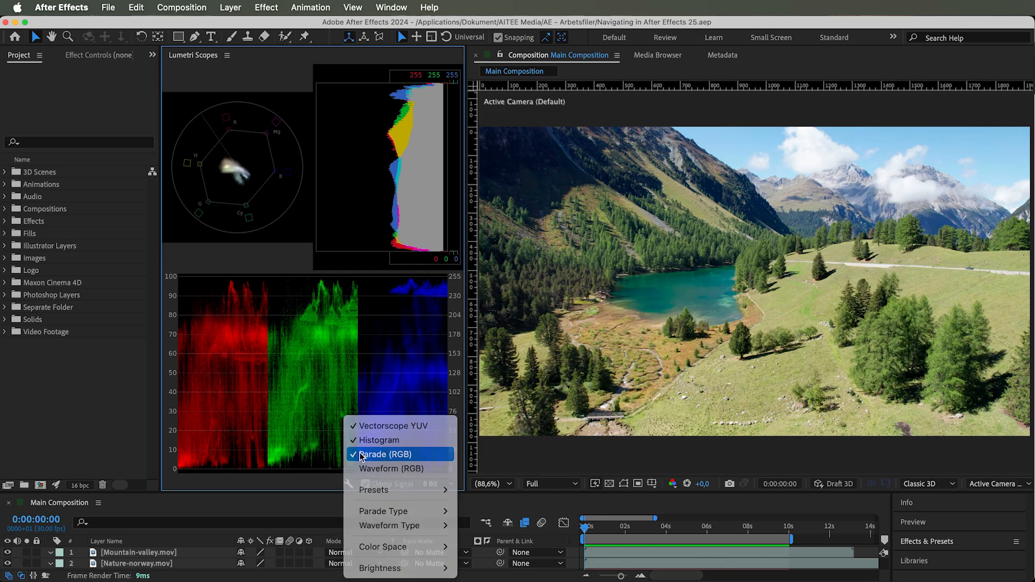
click(348, 484)
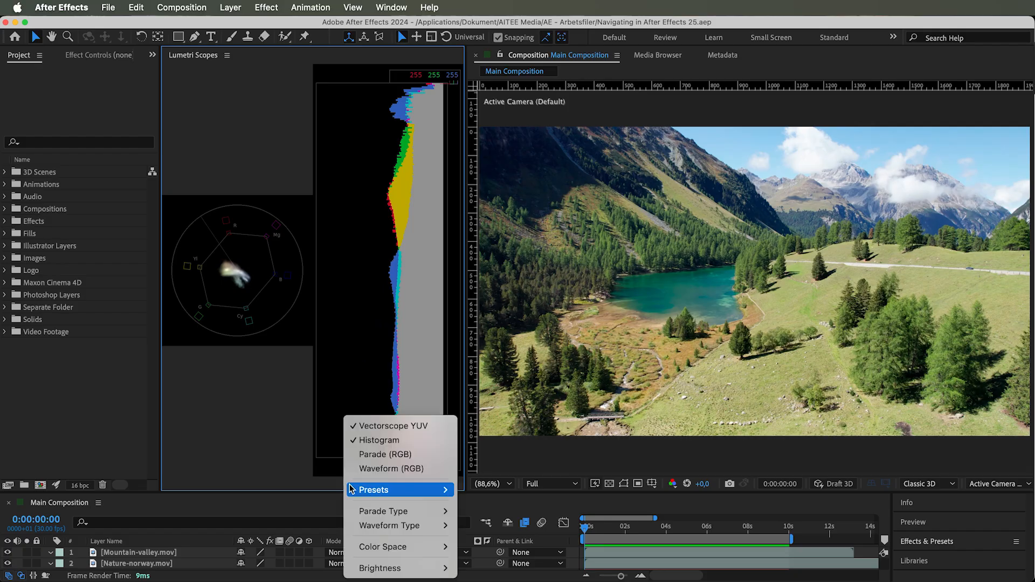
click(358, 440)
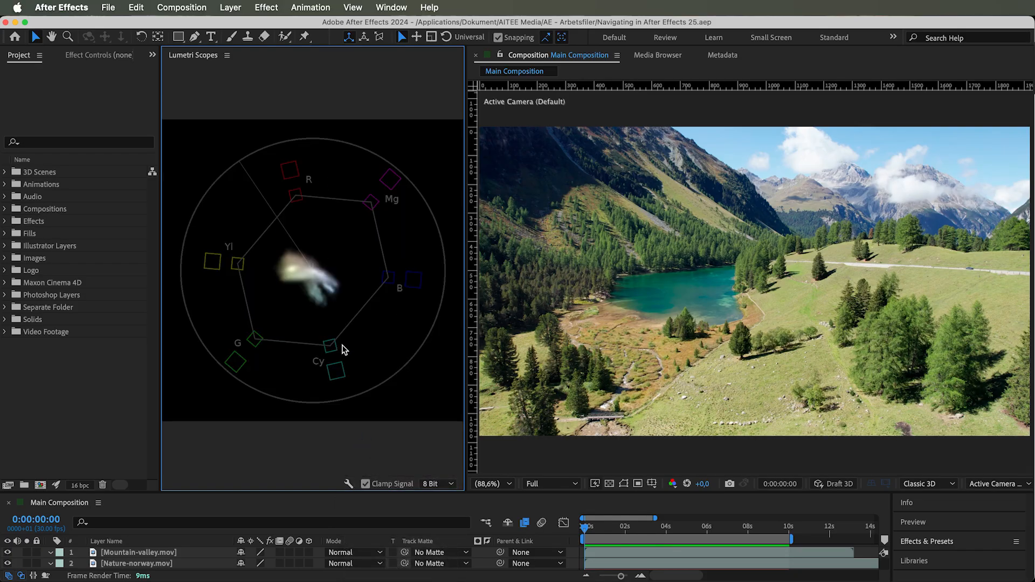
Step: Apply the Vectorscope YUV/Parade RGB/Waveform YC preset to the Lumetri Scopes
click(347, 485)
mouse_move(346, 489)
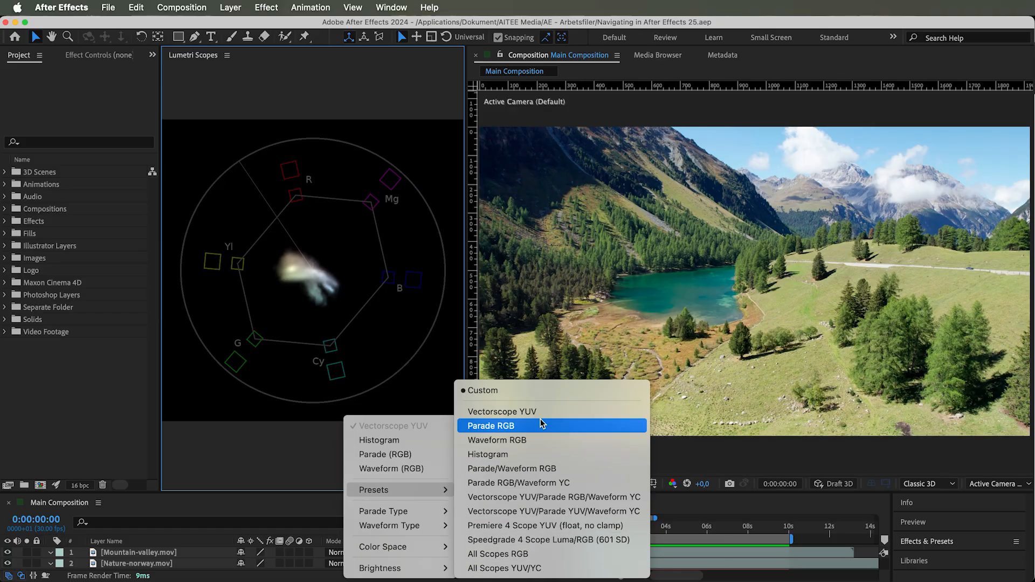
click(504, 391)
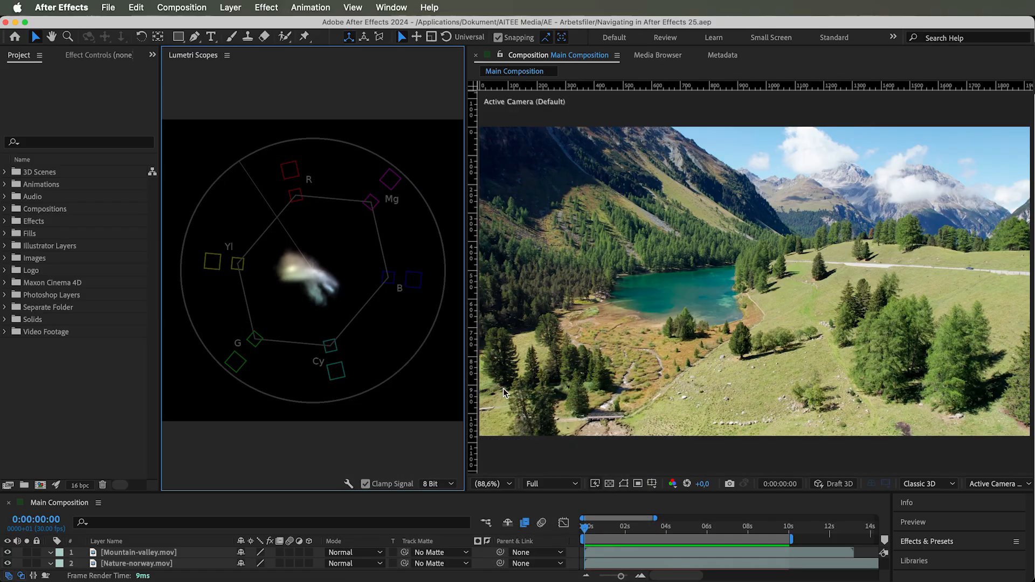
right_click(418, 366)
mouse_move(506, 445)
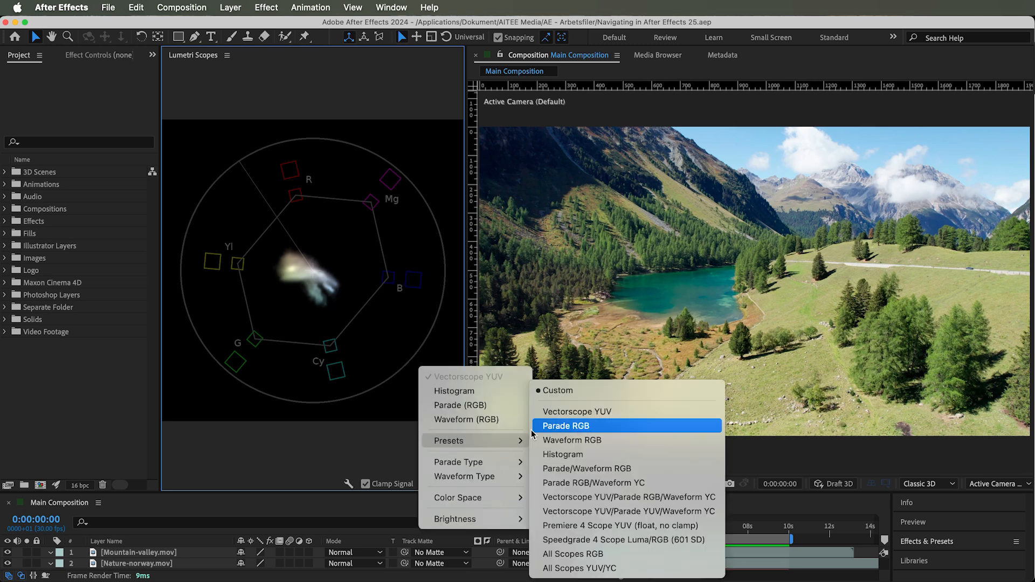
click(593, 497)
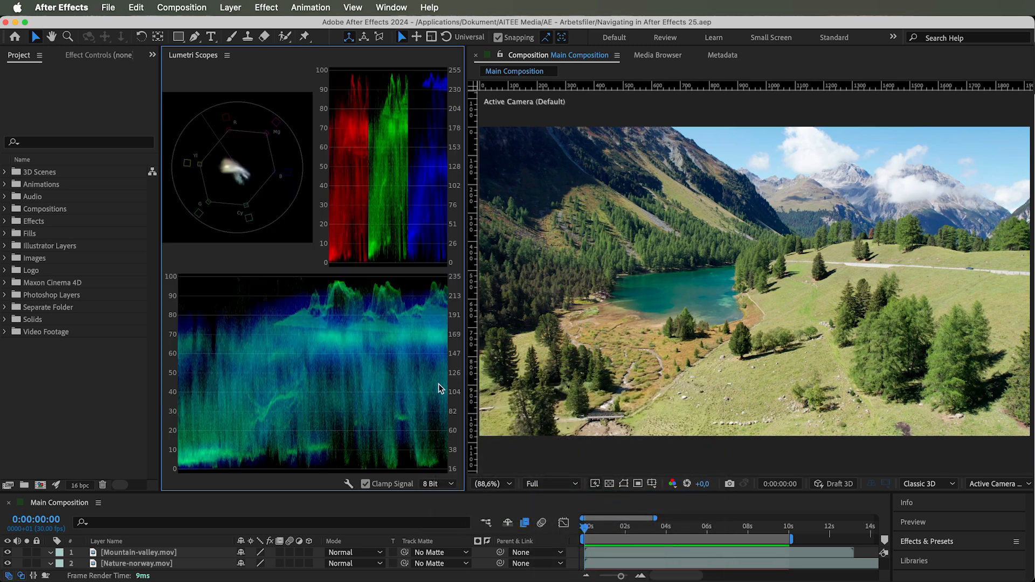
Step: Hide the Parade (RGB) and Waveform (YC) scopes, keeping only the vectorscope
right_click(373, 346)
click(411, 389)
right_click(384, 263)
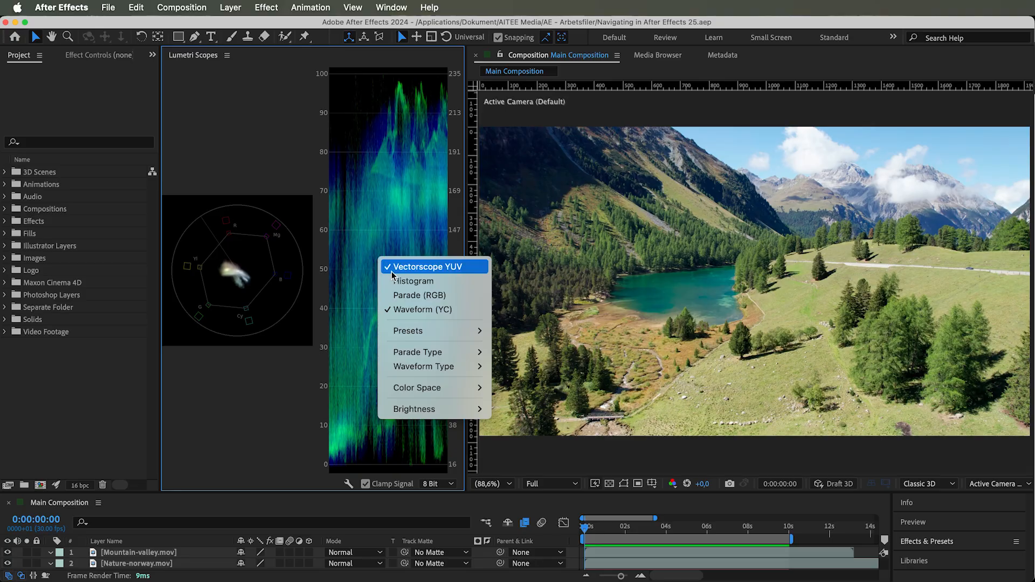
click(413, 309)
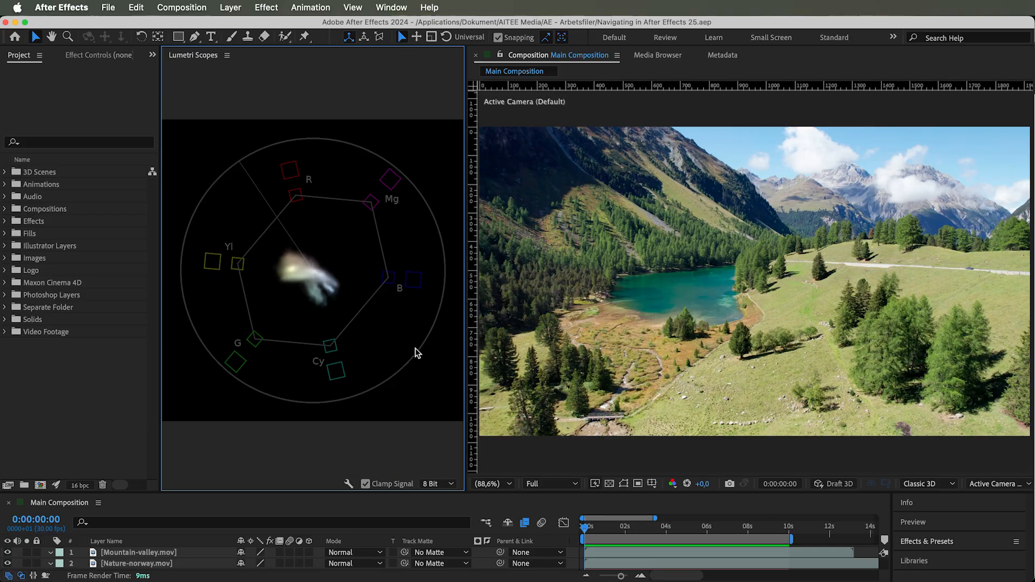
Step: Set the Lumetri Scopes' signal scale to float and try the HDR option
click(445, 485)
click(441, 497)
click(439, 485)
click(444, 510)
click(437, 484)
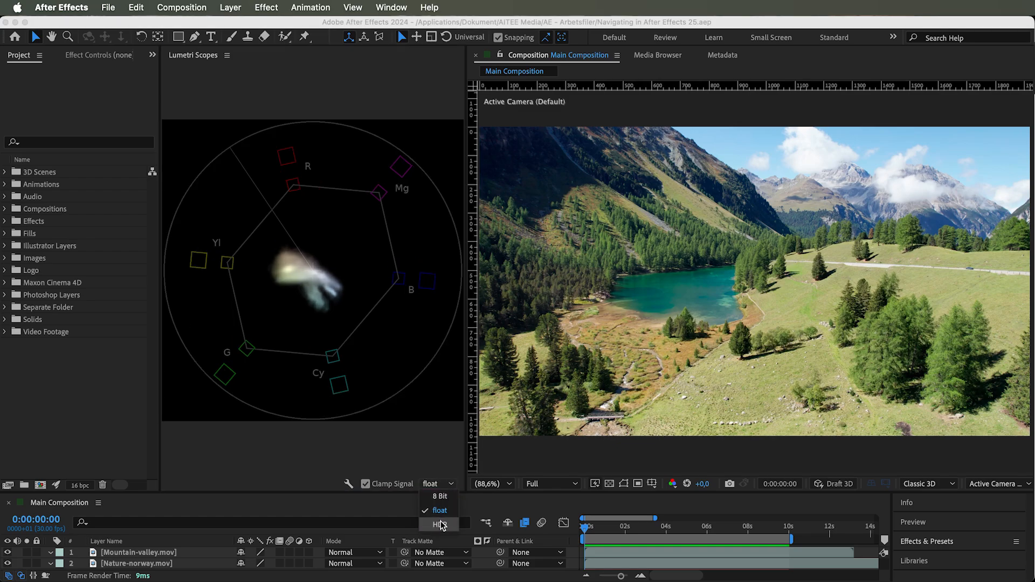
click(440, 524)
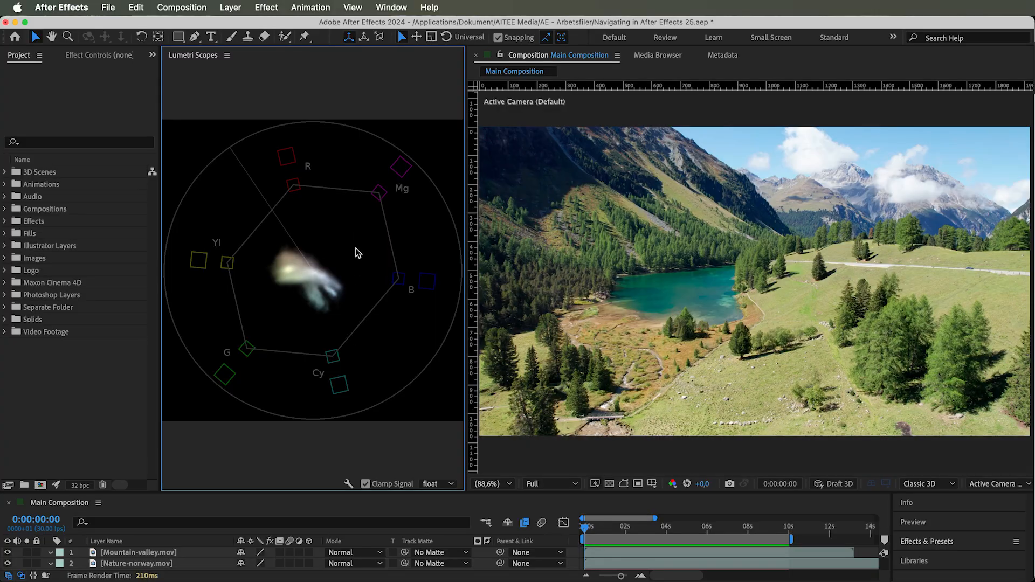
right_click(356, 233)
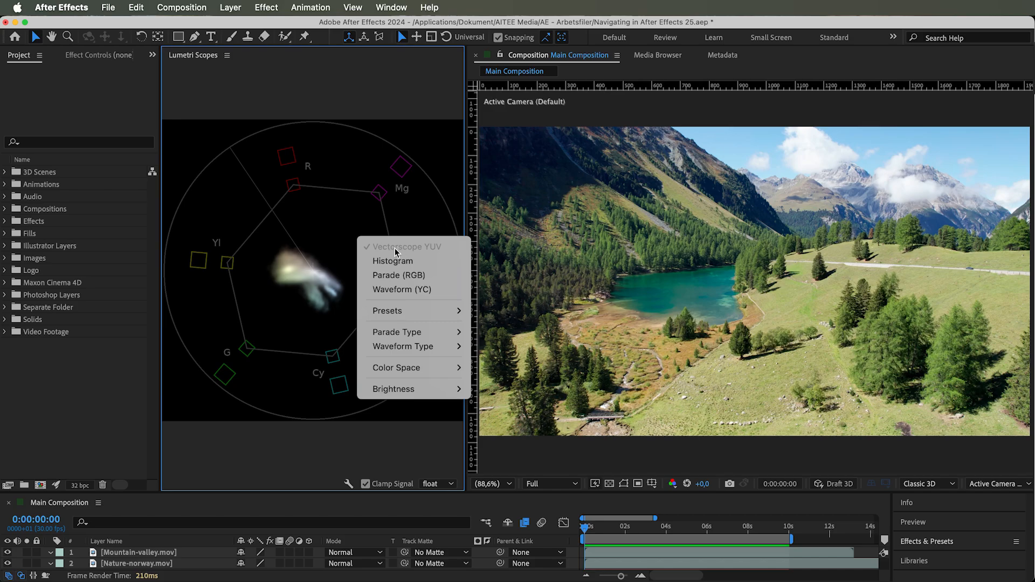
click(364, 224)
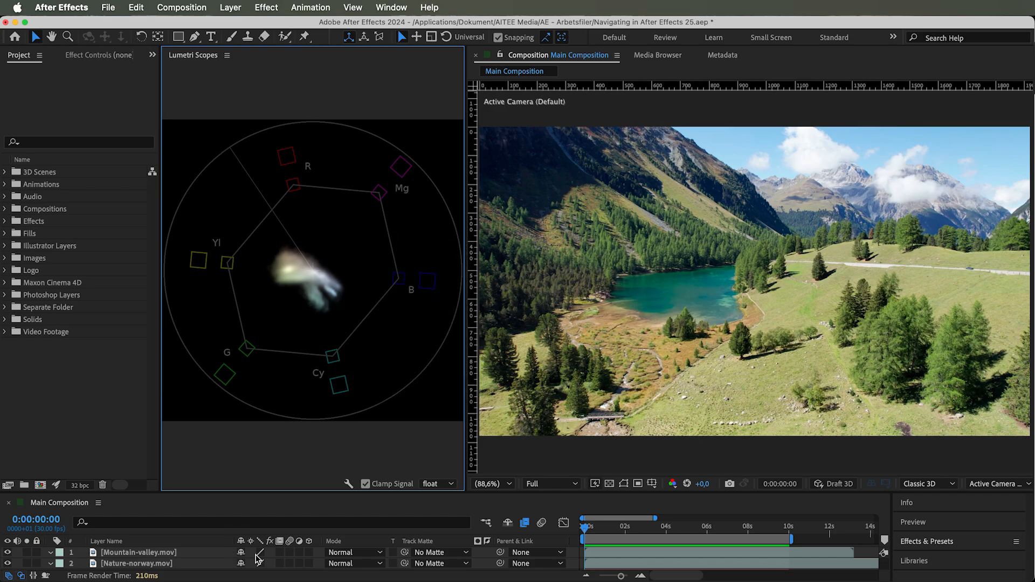
Step: Add an adjustment layer above the footage in Main Composition and name it Lumetri Color
right_click(271, 558)
mouse_move(315, 417)
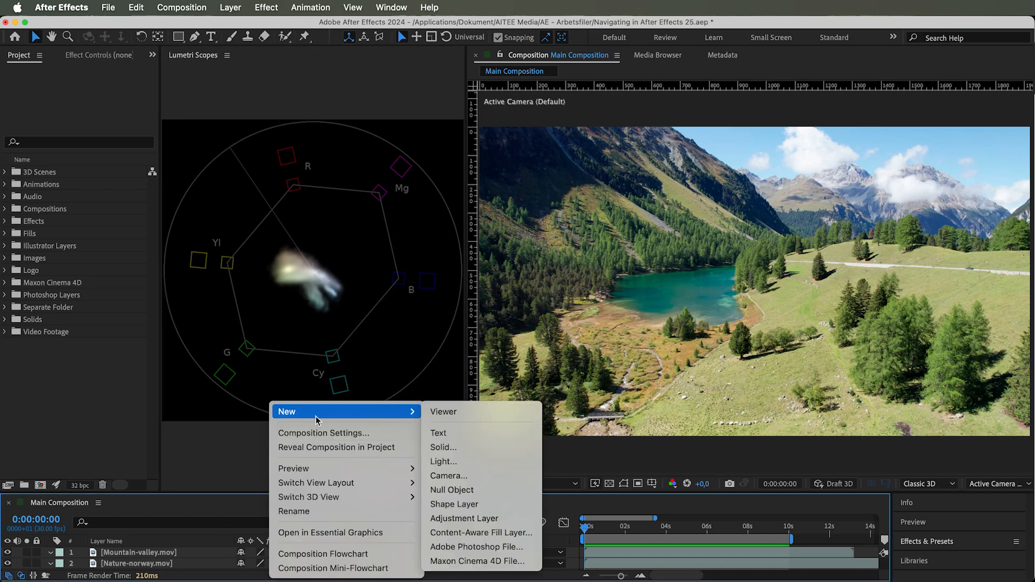
click(469, 518)
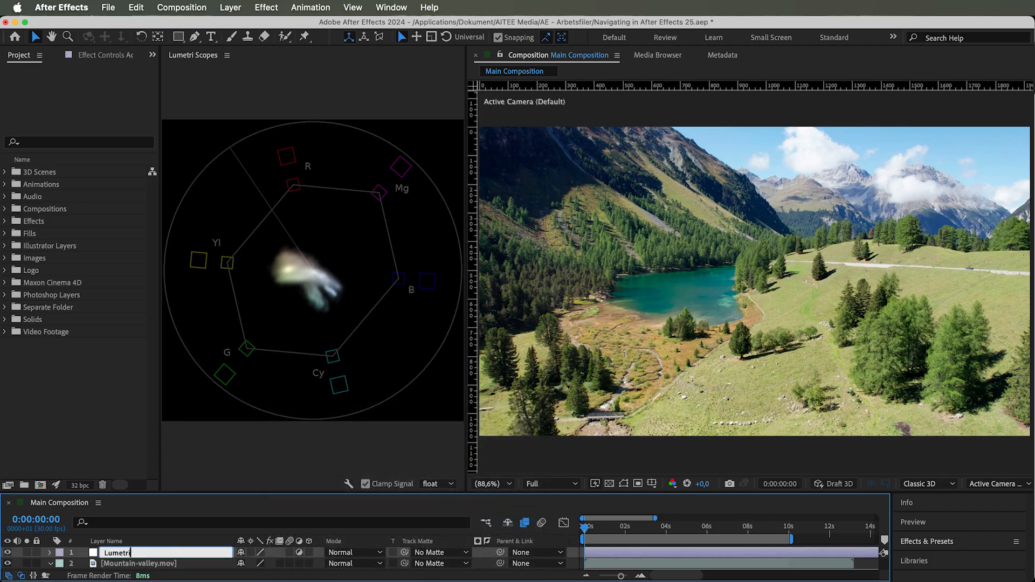
Step: Search the effects for "lumetri co" and apply the Lumetri Color effect to the Lumetri Color adjustment layer
click(918, 544)
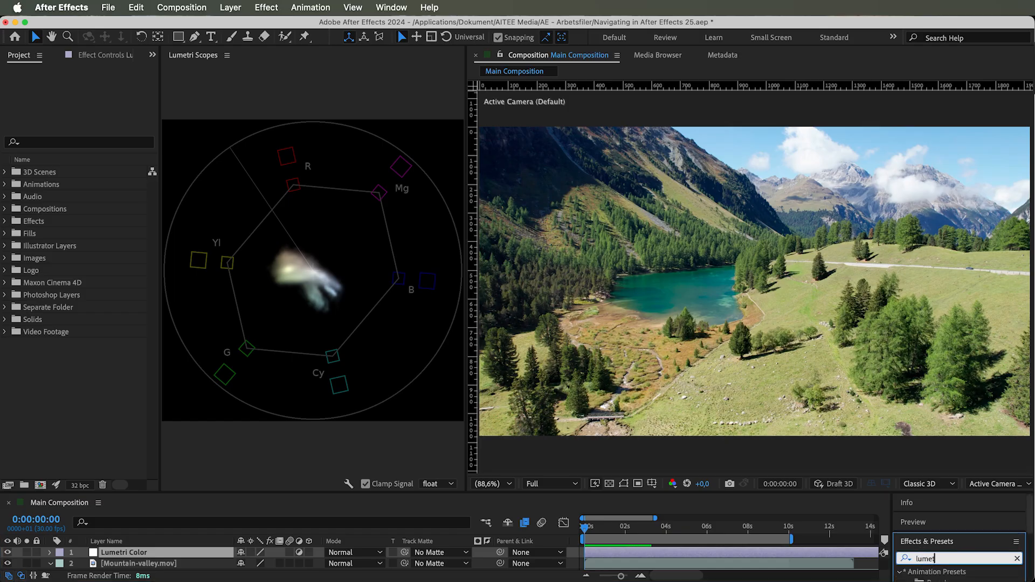
drag(951, 493, 951, 480)
scroll(956, 575, down, 5)
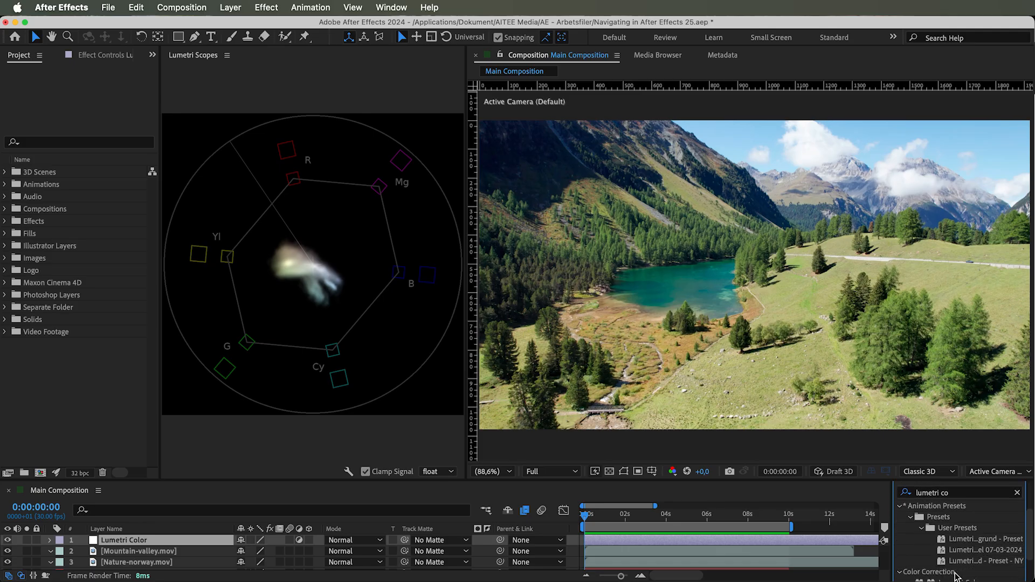
double_click(958, 552)
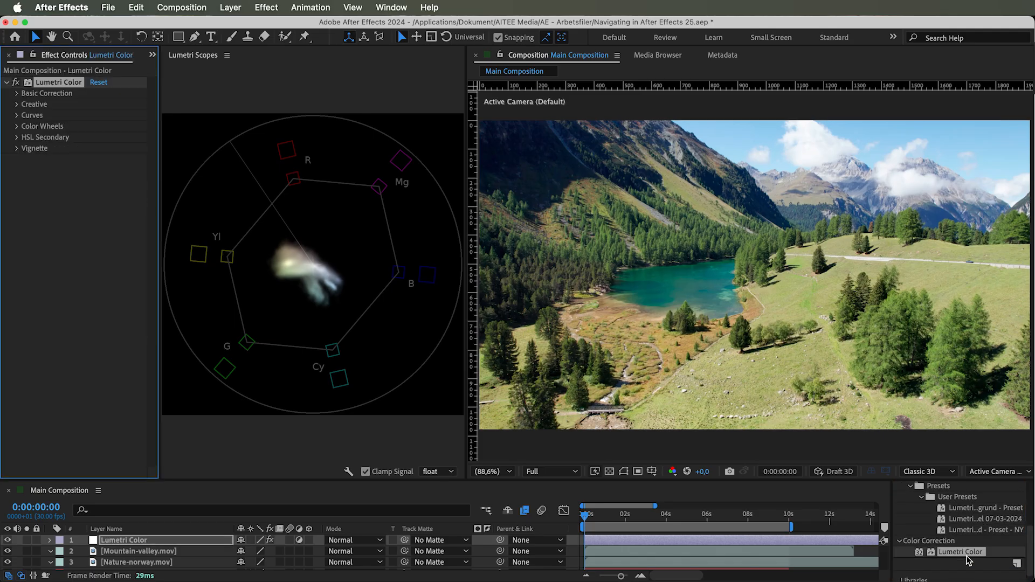
drag(959, 552, 613, 462)
click(162, 551)
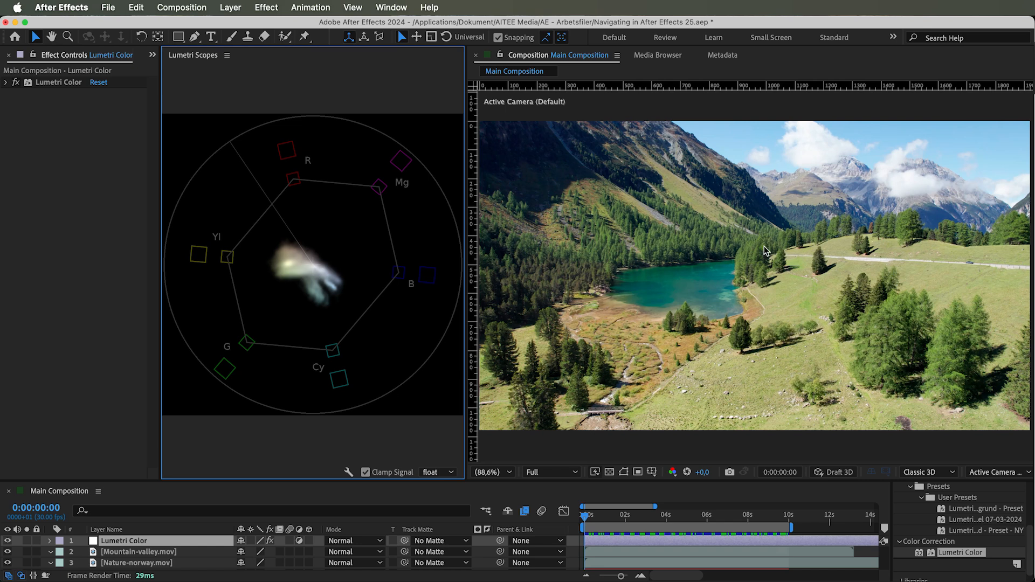
Step: Hide the Mountain-valley.mov layer and expand the Lumetri Color effect's Basic Correction settings
click(7, 551)
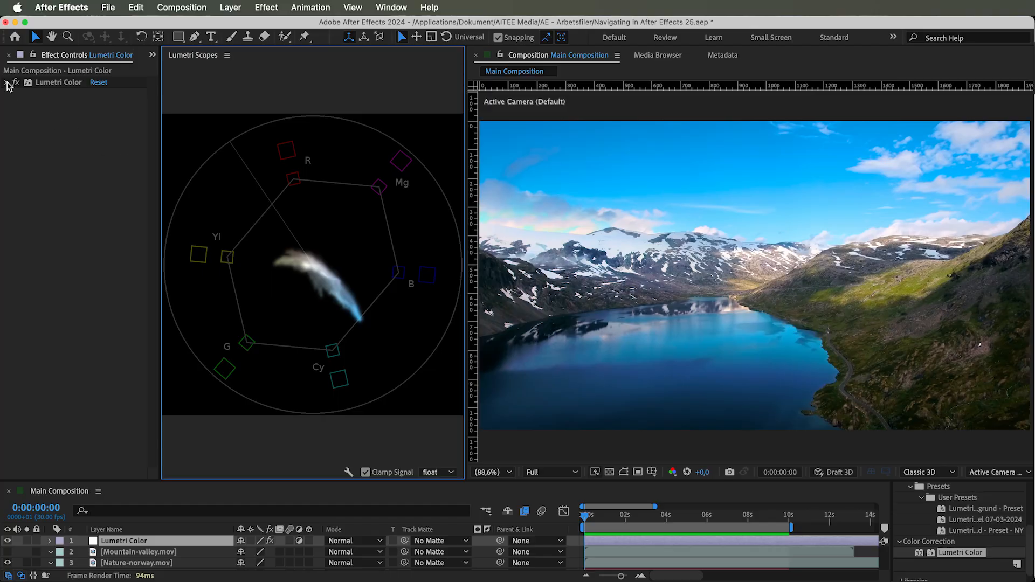
click(8, 83)
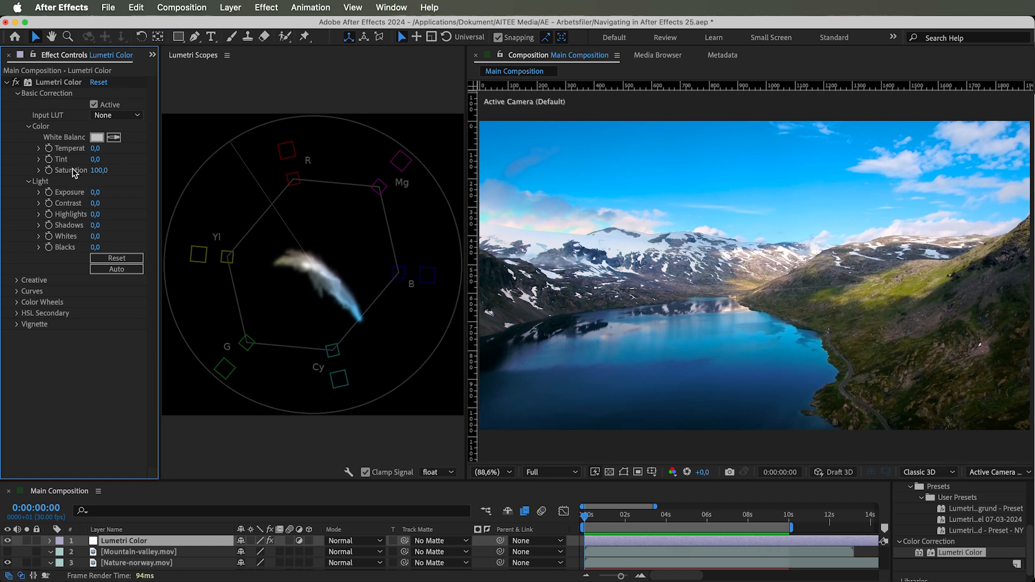
Step: Try the Lumetri Color effect's Saturation at 300 and at 0, and set it back to 100
drag(108, 170, 242, 149)
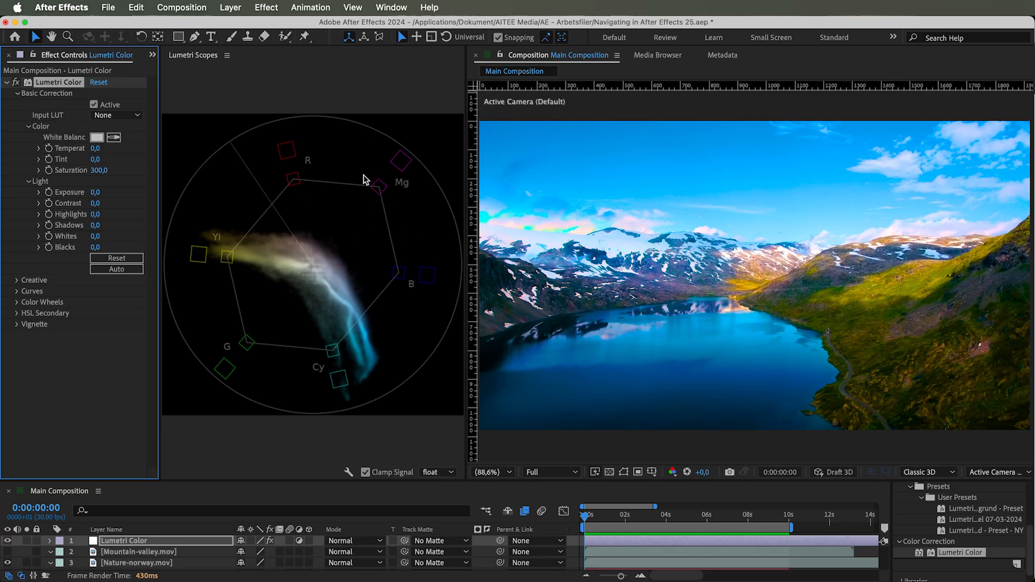
drag(108, 176, 3, 204)
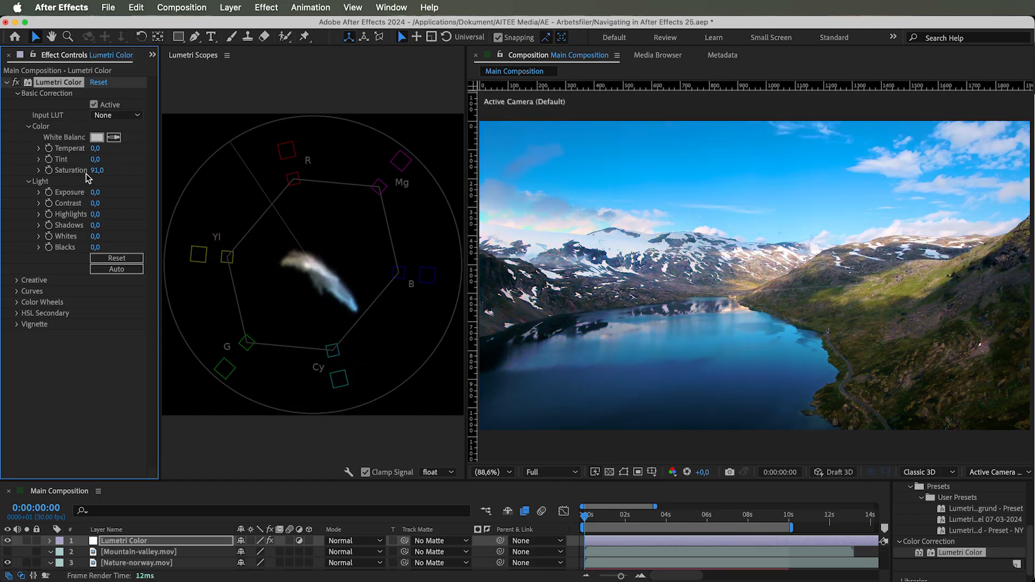
drag(95, 171, 43, 188)
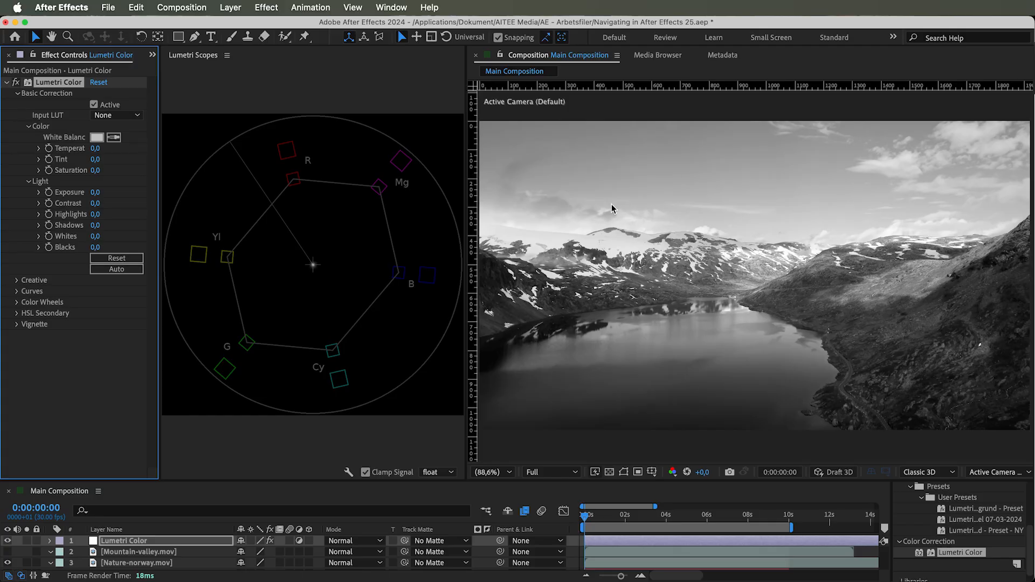
click(96, 170)
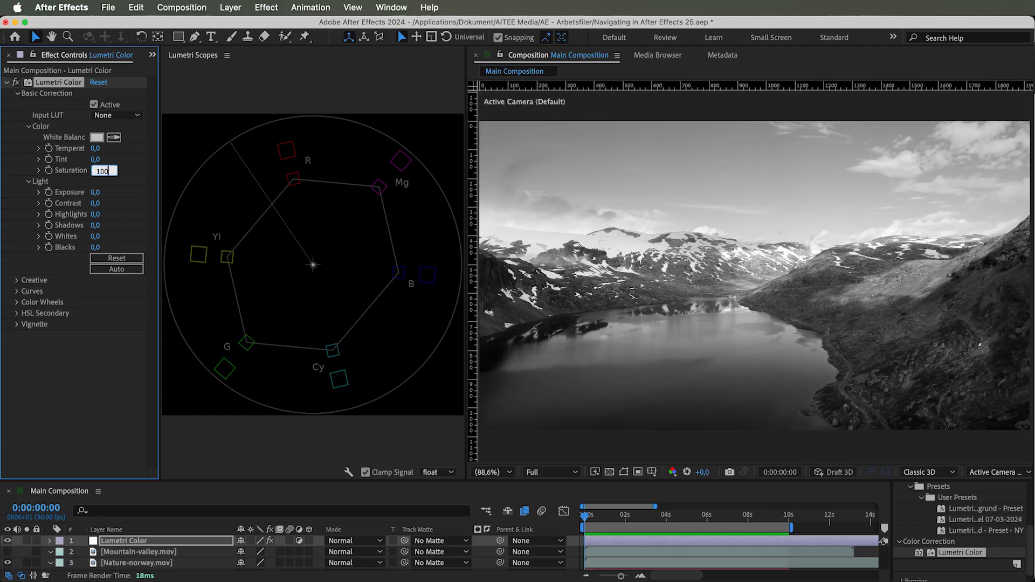
key(Return)
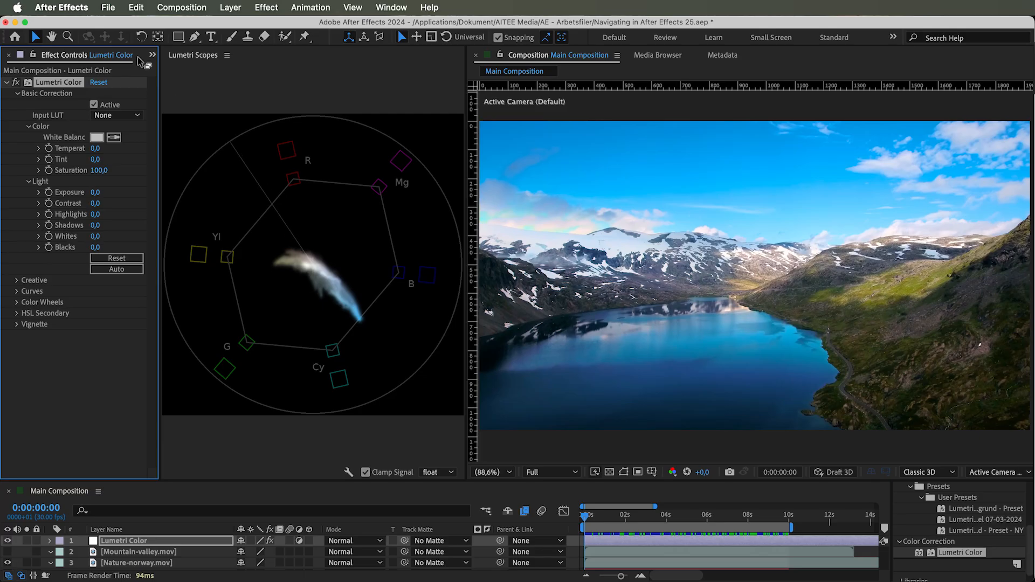
Step: Add Woman-at-skate-park.mov from the project's Video Footage folder to Main Composition, directly below the Lumetri Color layer
key(super+0)
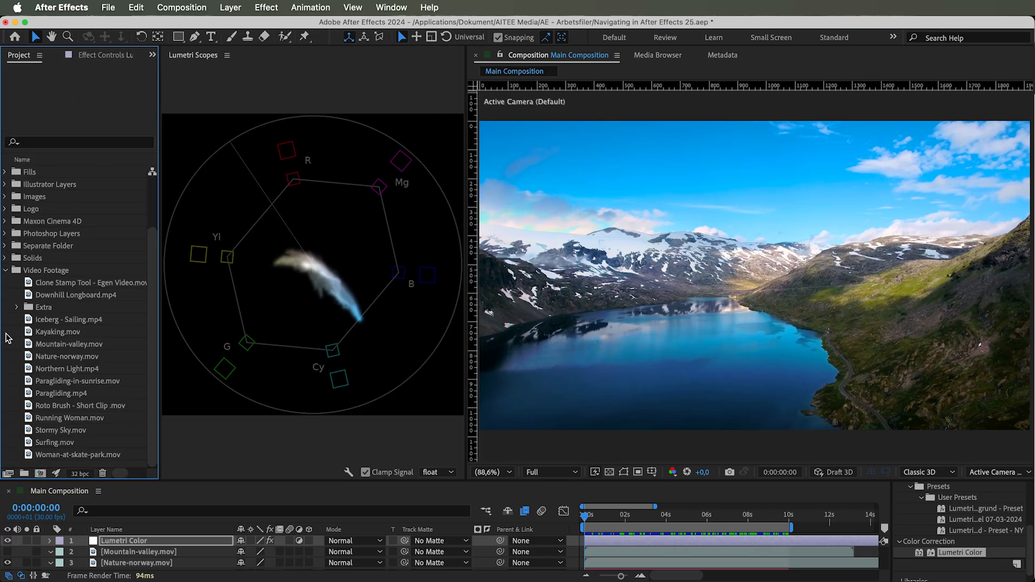
click(65, 455)
drag(126, 534, 125, 549)
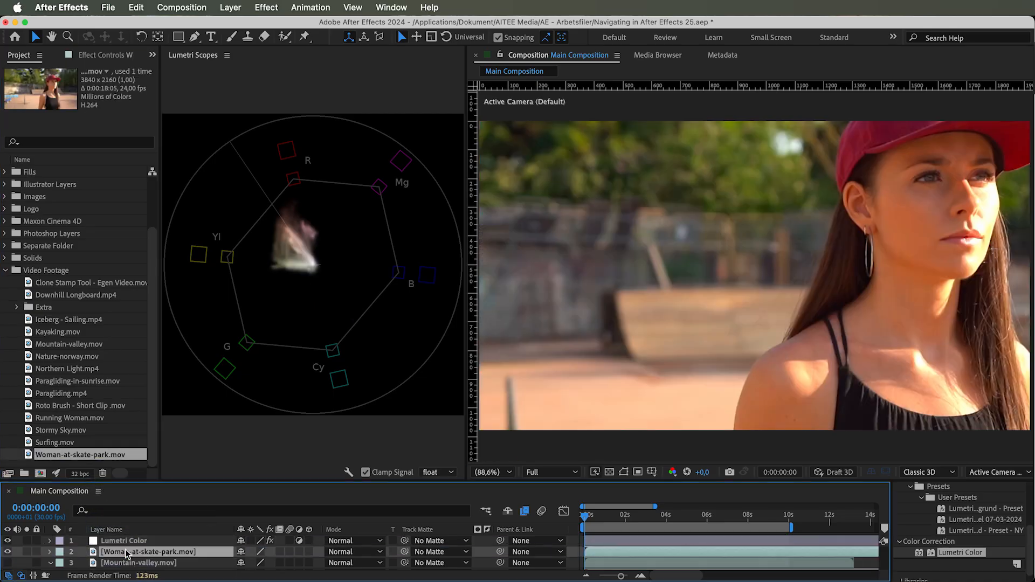
Step: Fit the Woman-at-skate-park.mov layer to the composition size with Fit to Comp
right_click(125, 549)
mouse_move(248, 241)
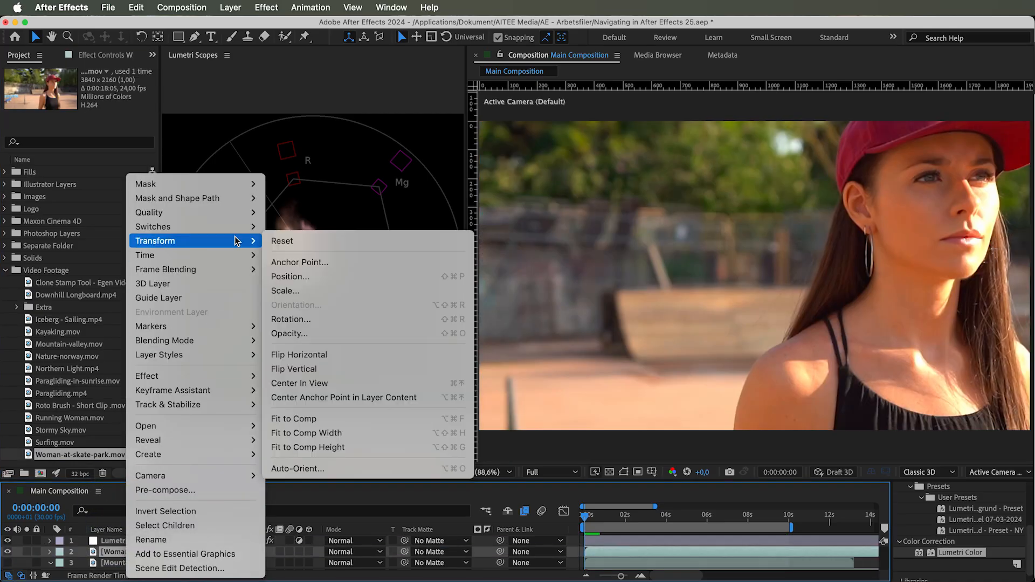
click(345, 419)
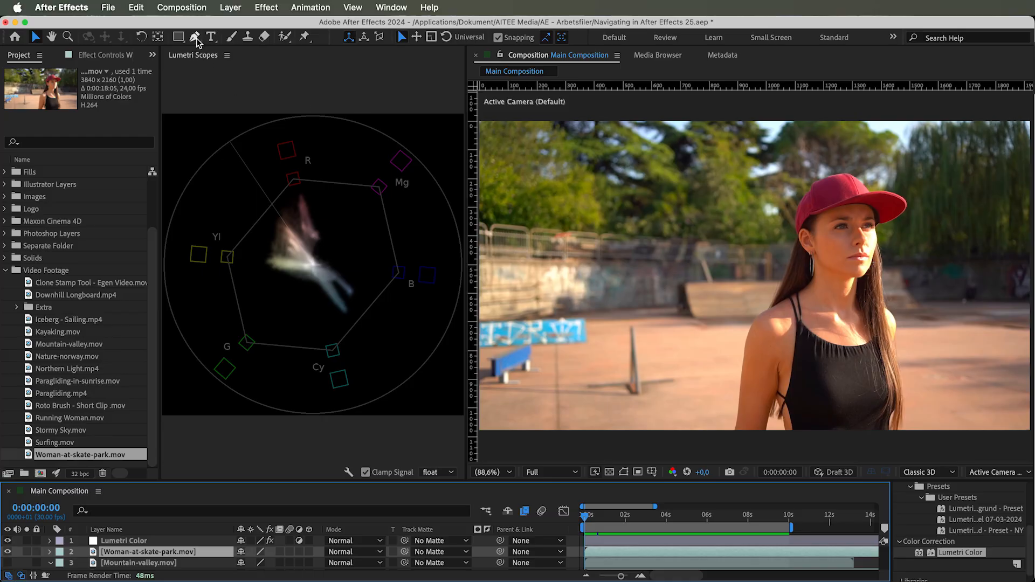
Step: Draw a small closed mask with the Pen tool around the skin of the woman's cheek on Woman-at-skate-park.mov
click(195, 37)
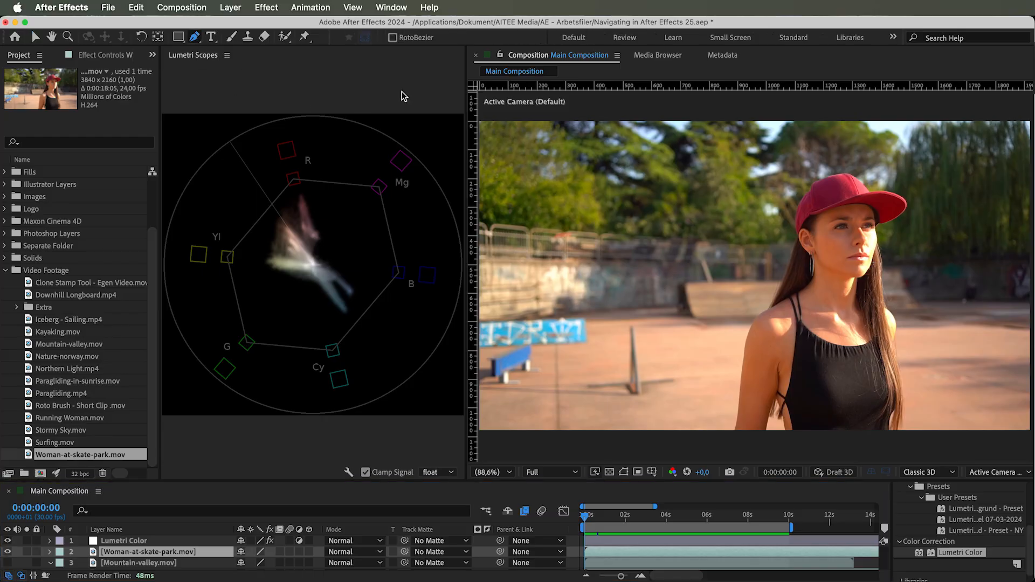
click(819, 237)
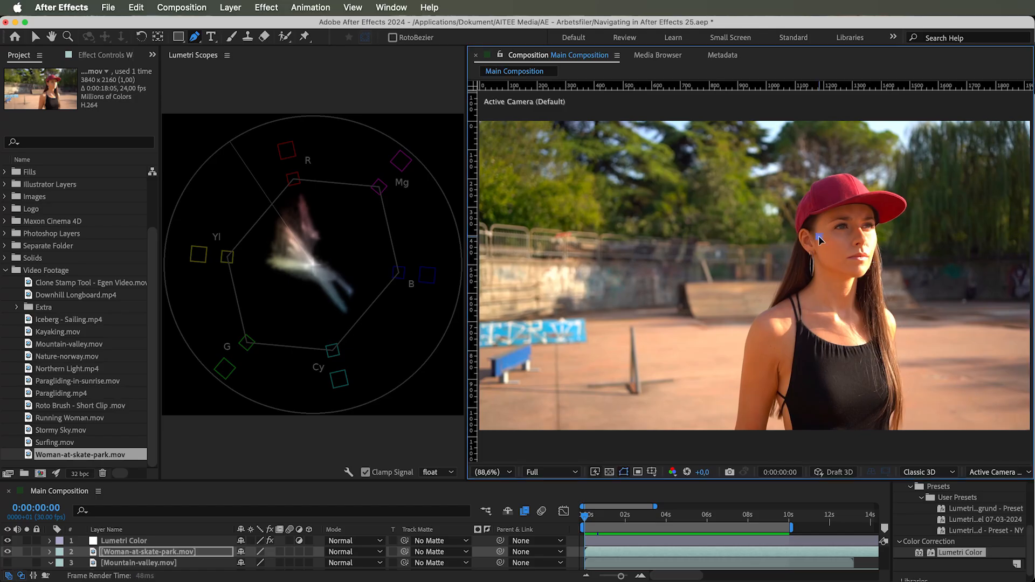
click(836, 261)
click(845, 240)
click(820, 237)
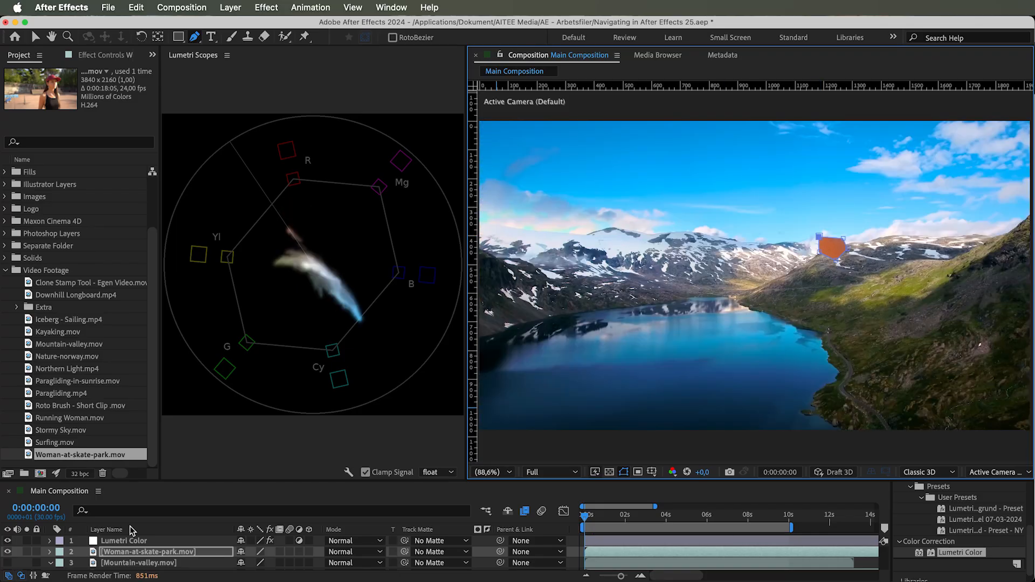
Step: Hide all layers beneath Woman-at-skate-park.mov, and reveal that layer's mask in the timeline
scroll(7, 559, down, 1)
click(7, 557)
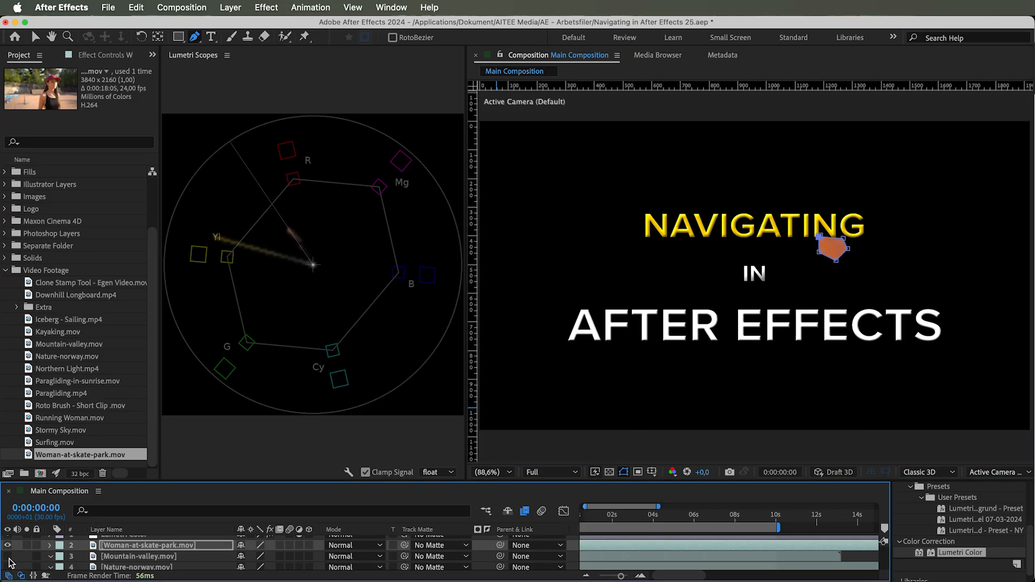
scroll(12, 559, down, 3)
drag(7, 549, 7, 568)
scroll(7, 568, down, 6)
scroll(17, 557, up, 3)
scroll(19, 562, up, 5)
click(163, 538)
scroll(159, 557, up, 1)
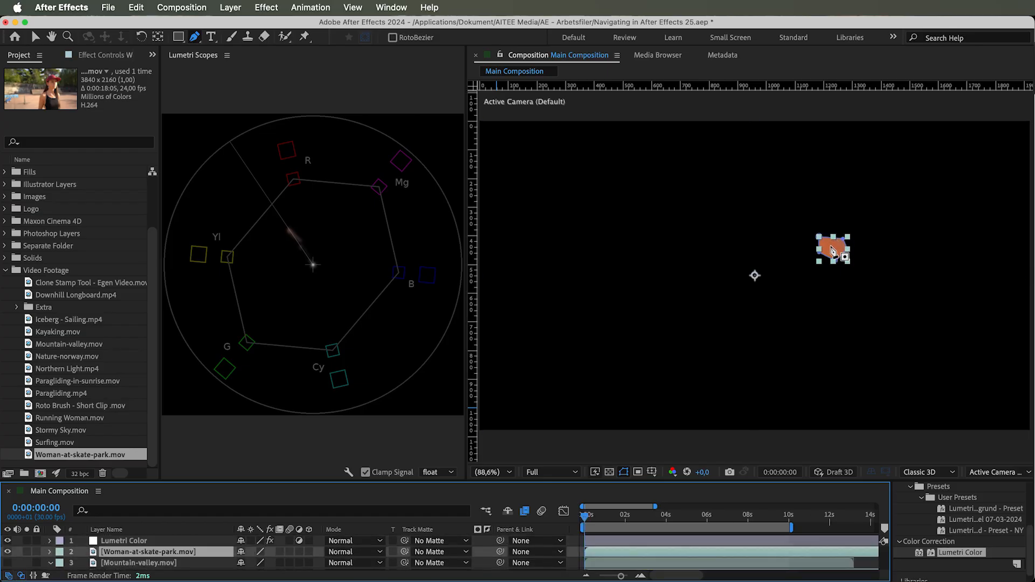
key(v)
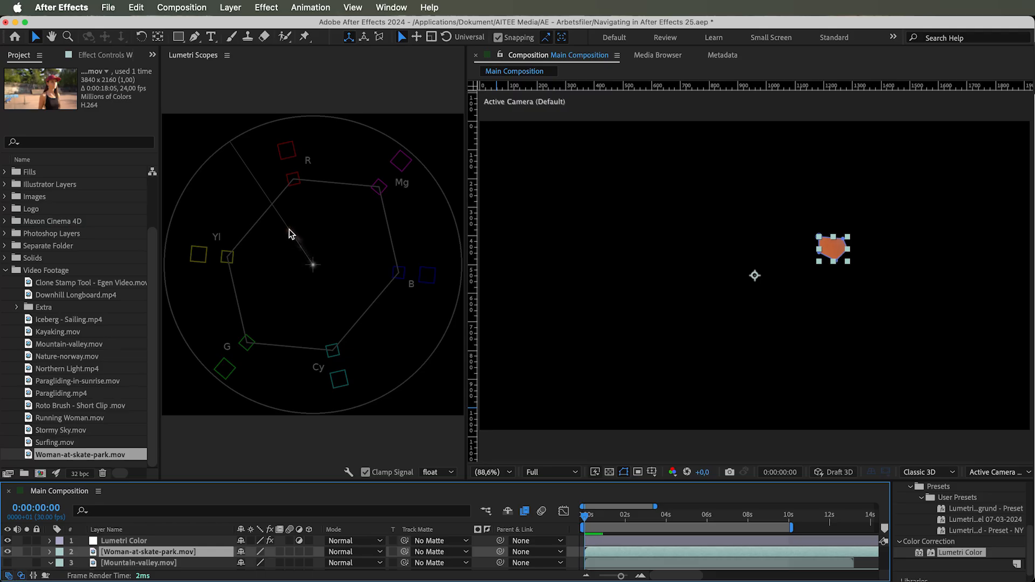
key(m)
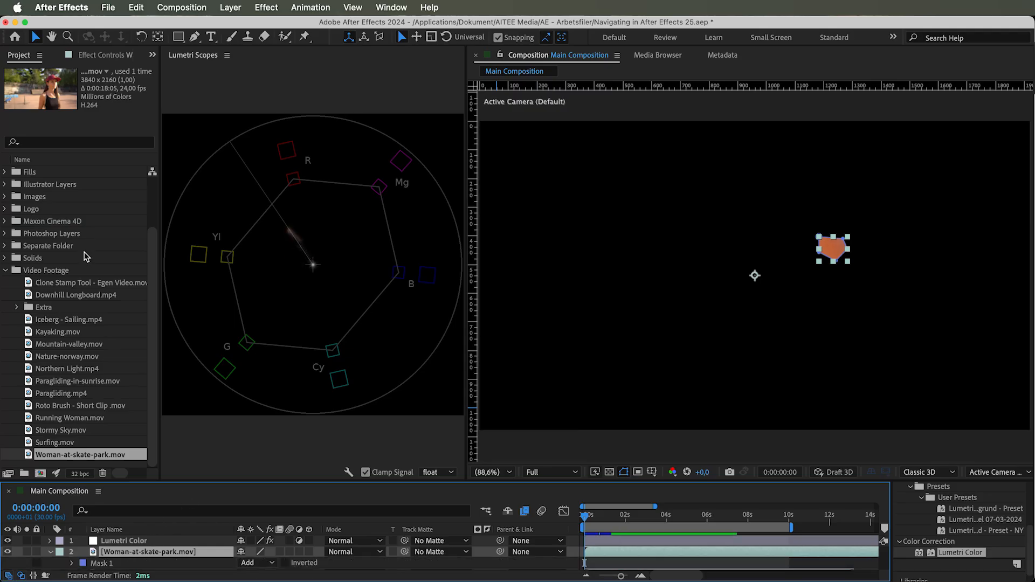
Step: Try the Lumetri Color layer's Tint at -70 and 87, set it to -1, and test Temperature, leaving it at 0
click(159, 540)
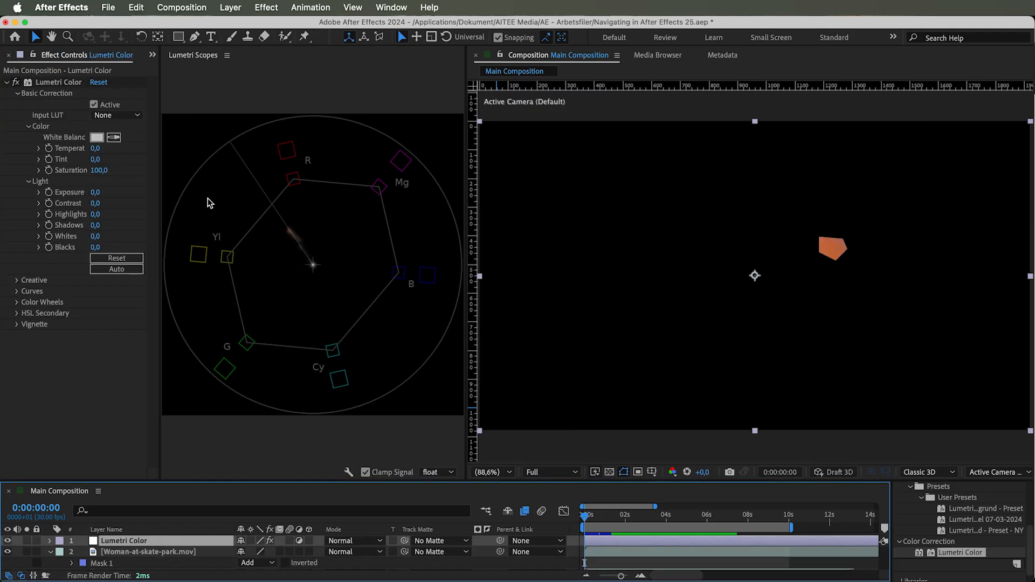
drag(96, 161, 60, 163)
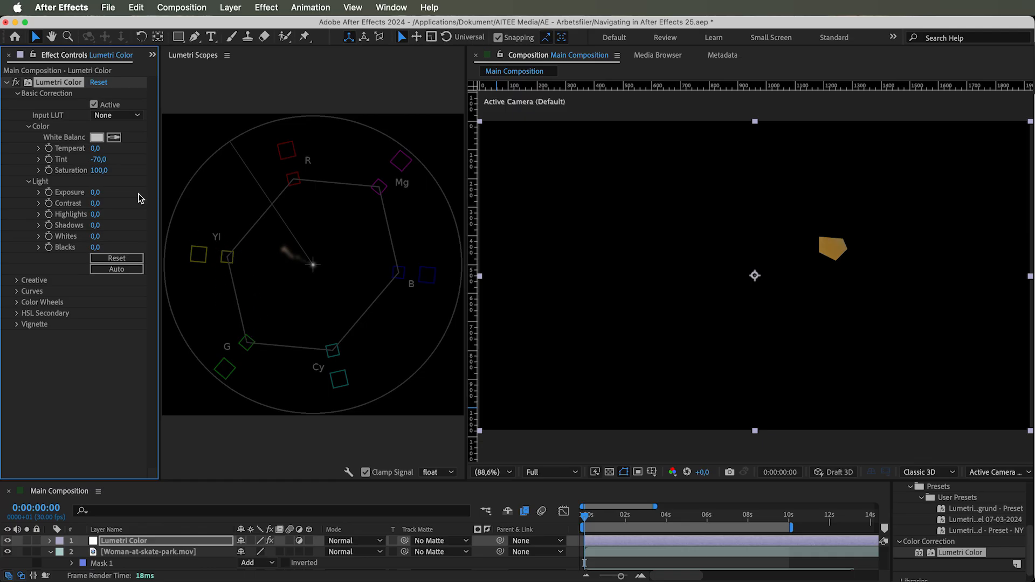
drag(100, 159, 200, 161)
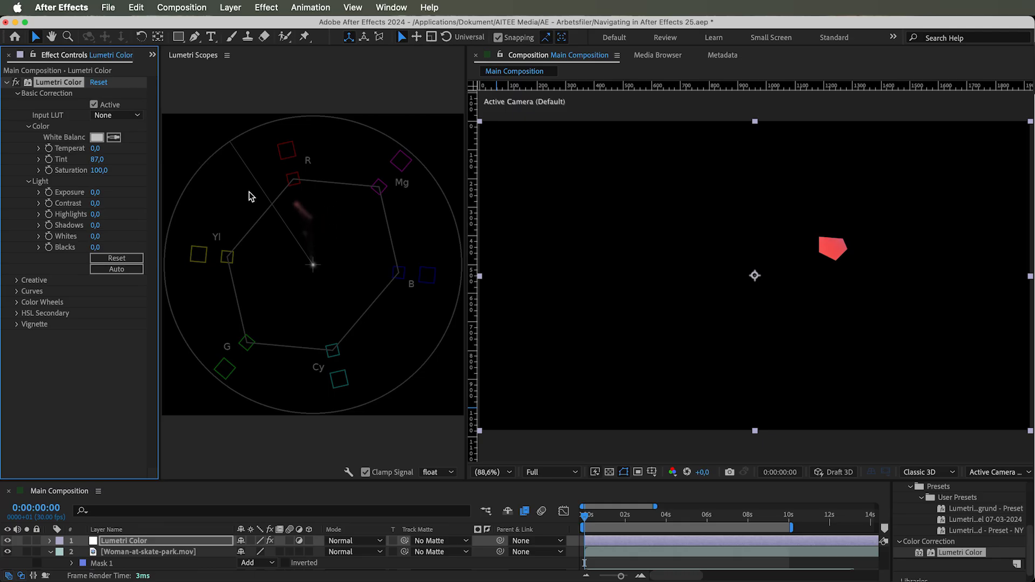
drag(100, 160, 56, 171)
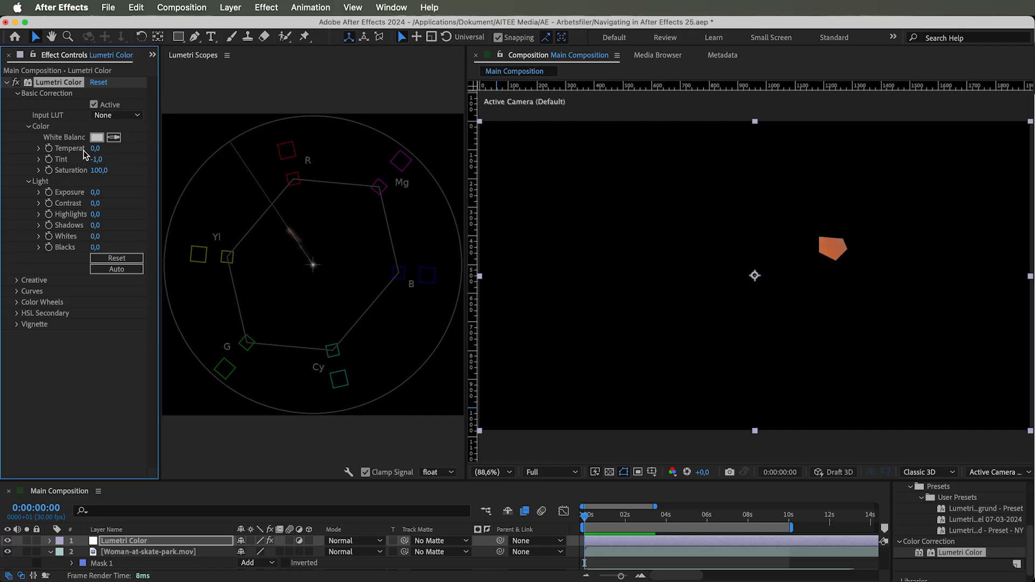
mouse_move(96, 148)
mouse_down()
mouse_move(57, 149)
mouse_move(162, 150)
mouse_move(49, 162)
mouse_move(86, 158)
mouse_up()
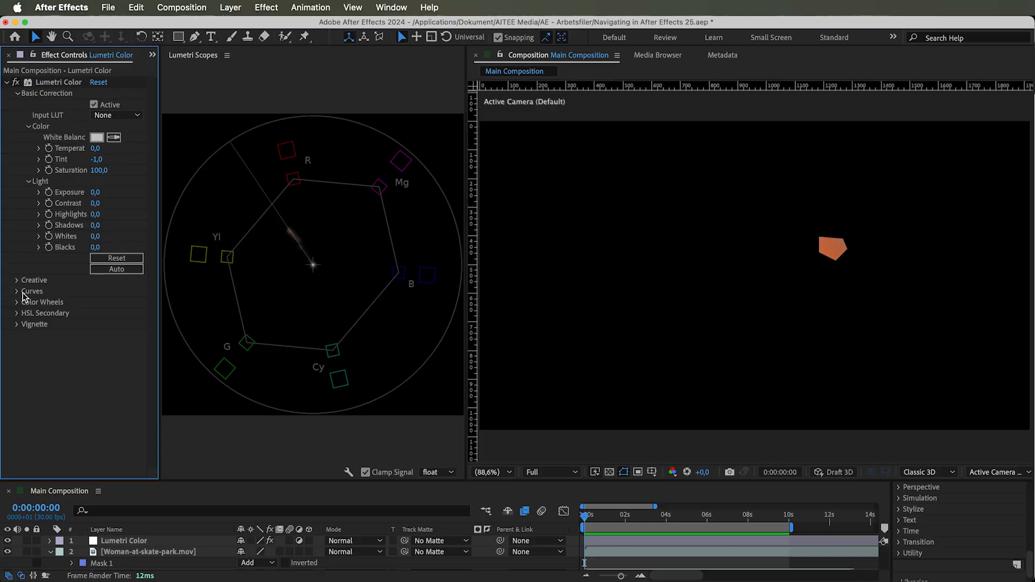
Step: Try an S-shaped contrast curve on the Lumetri Color RGB Curve, and reset the curve to a straight line
click(23, 294)
scroll(63, 318, down, 3)
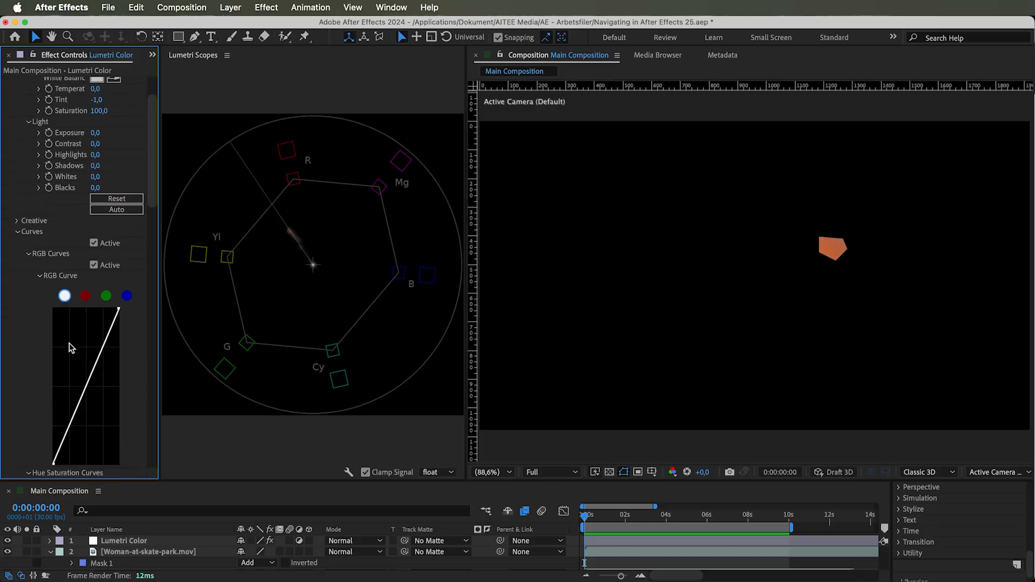
drag(95, 369, 104, 340)
drag(64, 448, 68, 445)
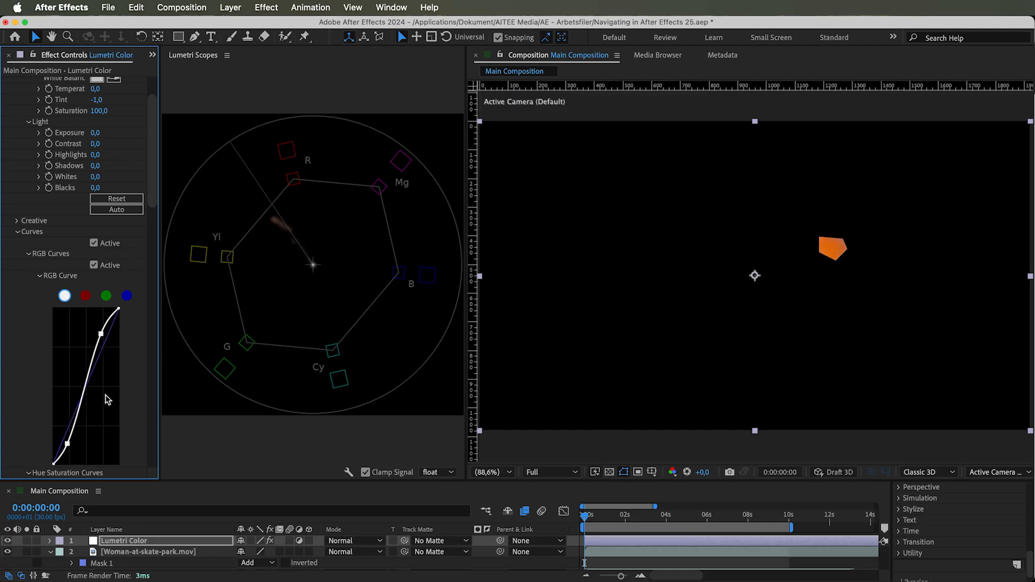
double_click(99, 343)
Step: Expand the Color Wheels, widen the Effect Controls panel, and try small shifts of the Highlights and Midtones wheels
scroll(49, 343, down, 15)
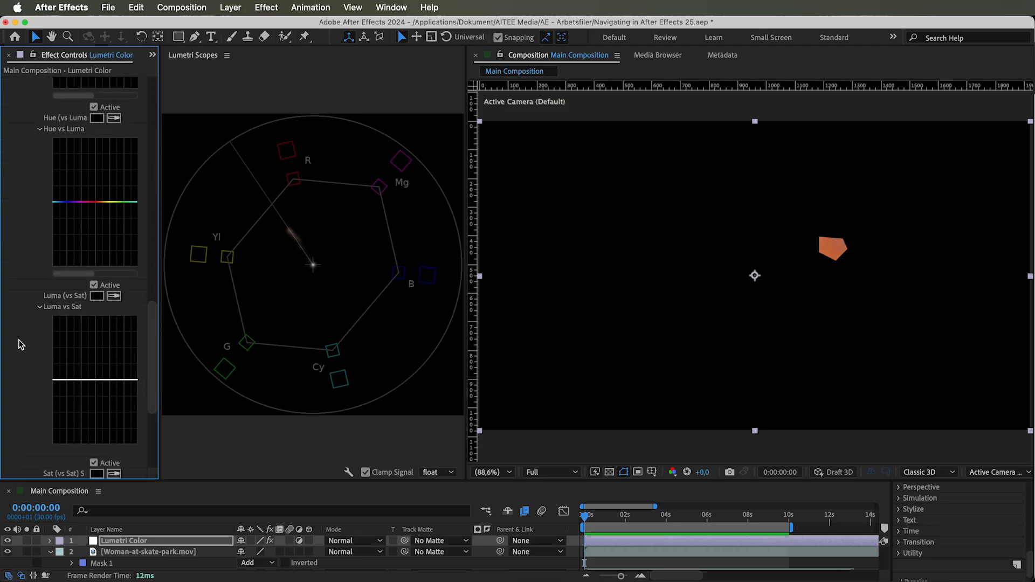
click(16, 452)
scroll(33, 423, down, 5)
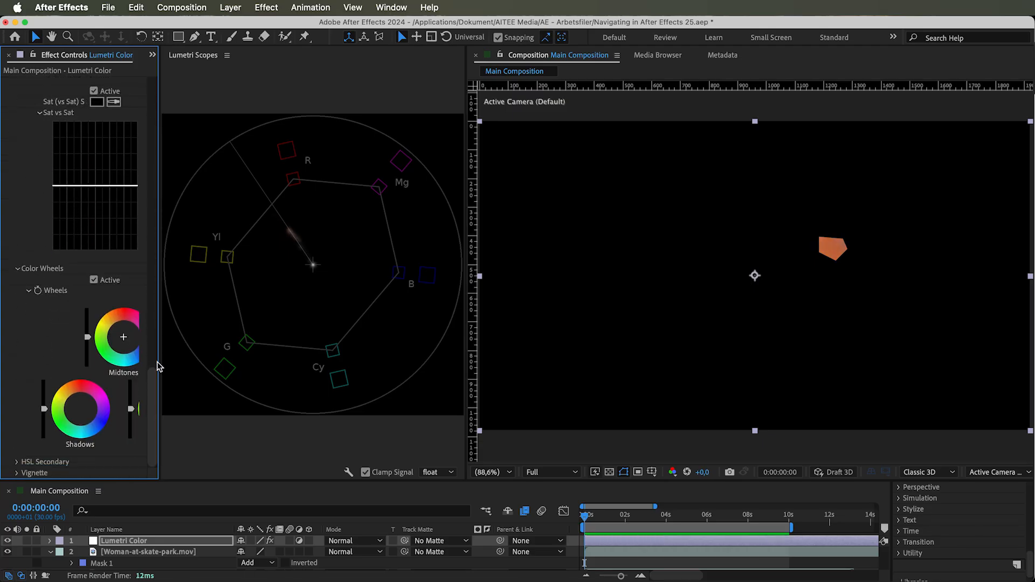
drag(159, 362, 233, 364)
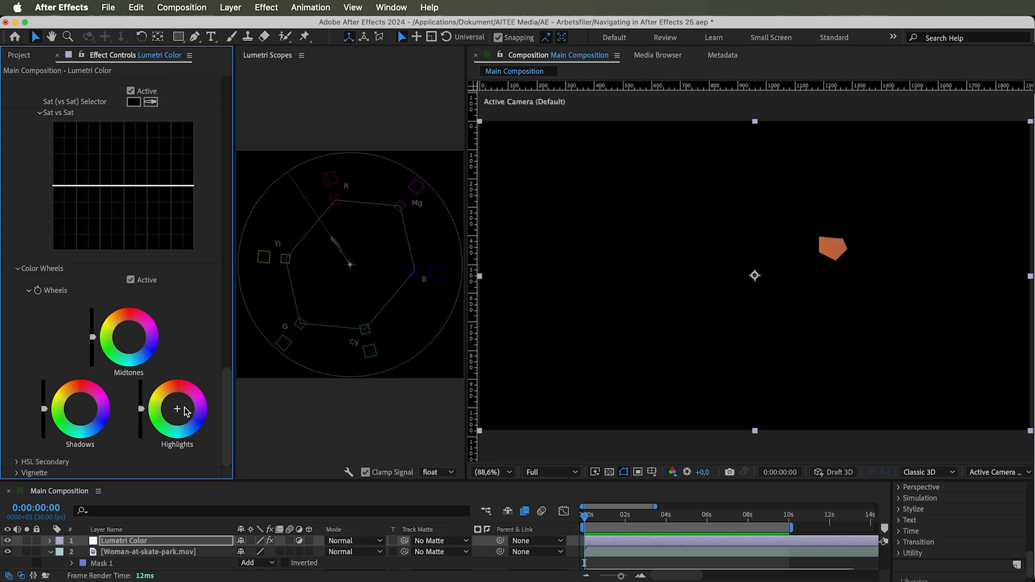
drag(178, 409, 178, 408)
drag(128, 337, 130, 337)
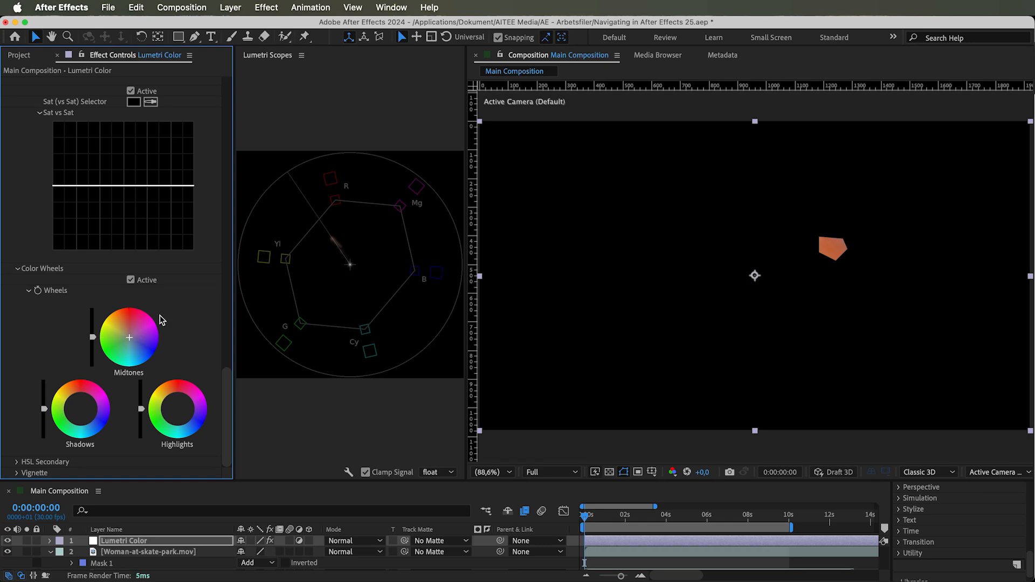
Step: Collapse the Color Wheels and Curves sections of the Lumetri Color effect
scroll(54, 316, up, 15)
click(28, 313)
click(17, 291)
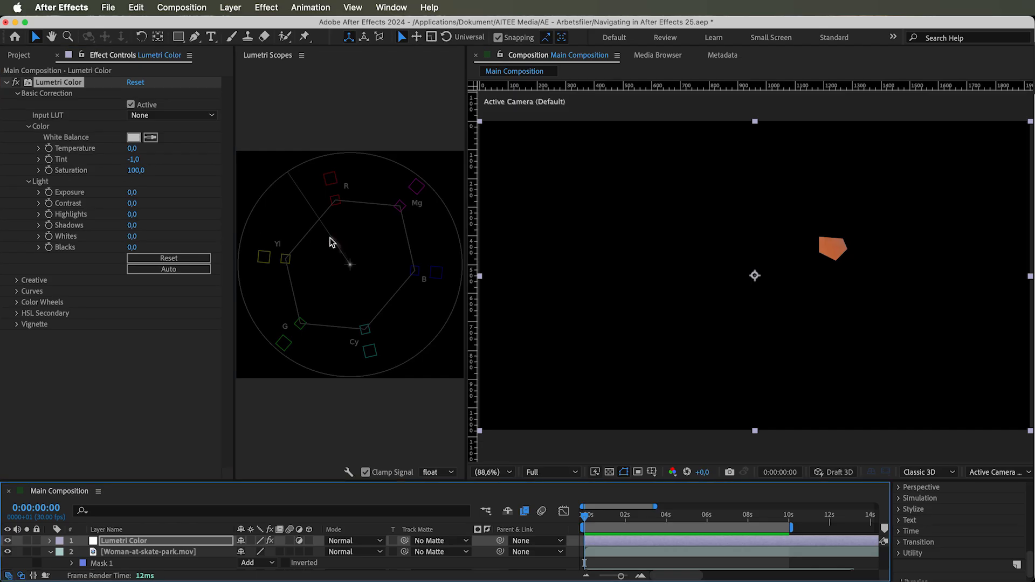
Step: Try the Lumetri Color Saturation at 97, undo the change, and test the value once more
drag(145, 172, 125, 170)
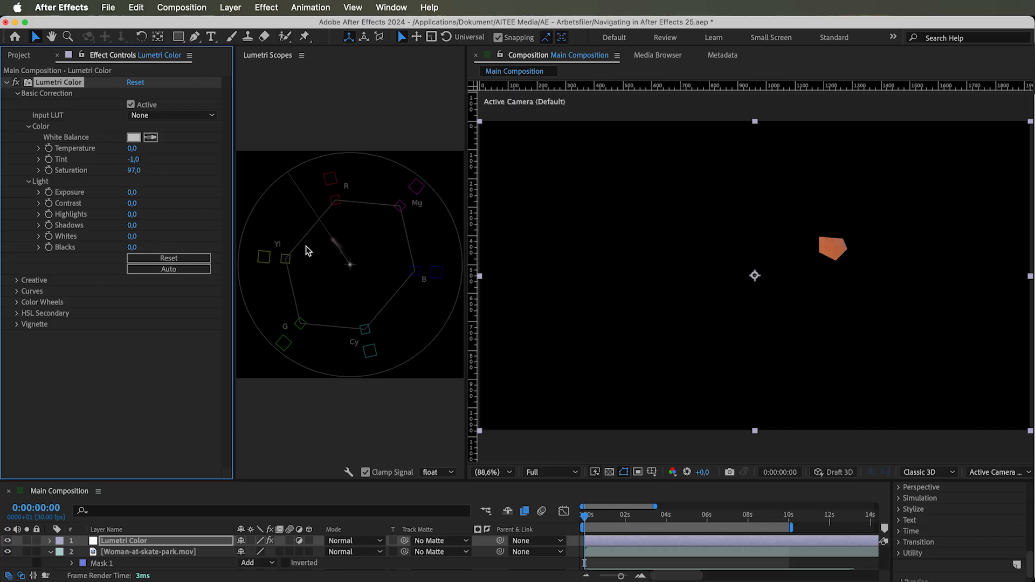
key(super+z)
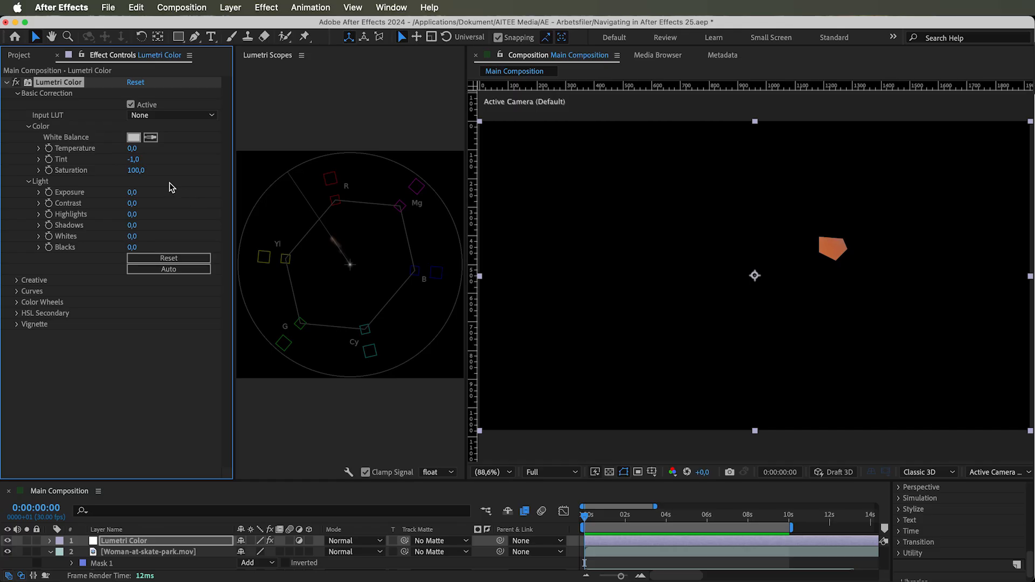
drag(141, 169, 138, 170)
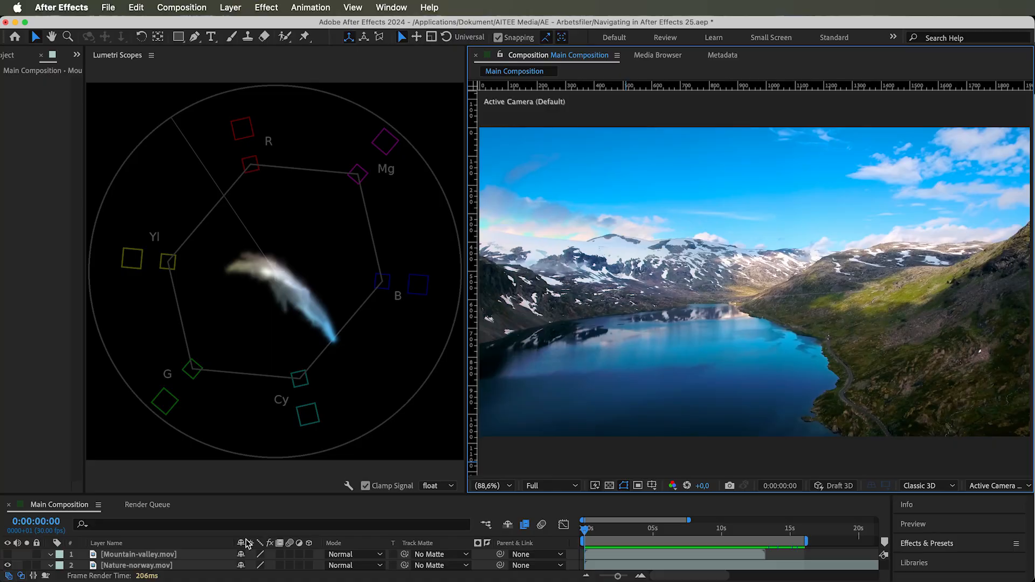
Step: Select the Nature-norway.mov layer and turn on the visibility of Mountain-valley.mov above it
click(180, 557)
click(177, 566)
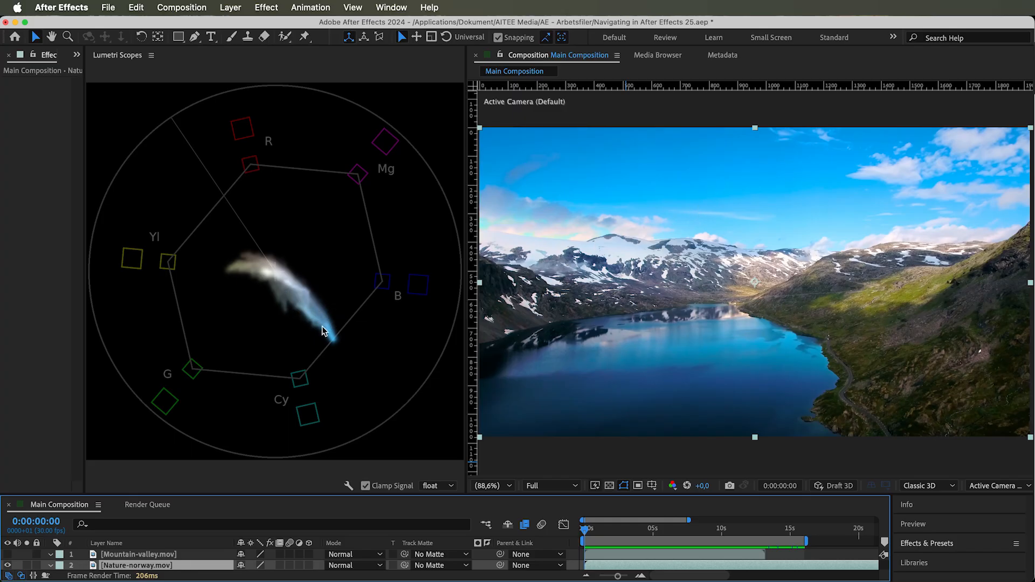
click(8, 554)
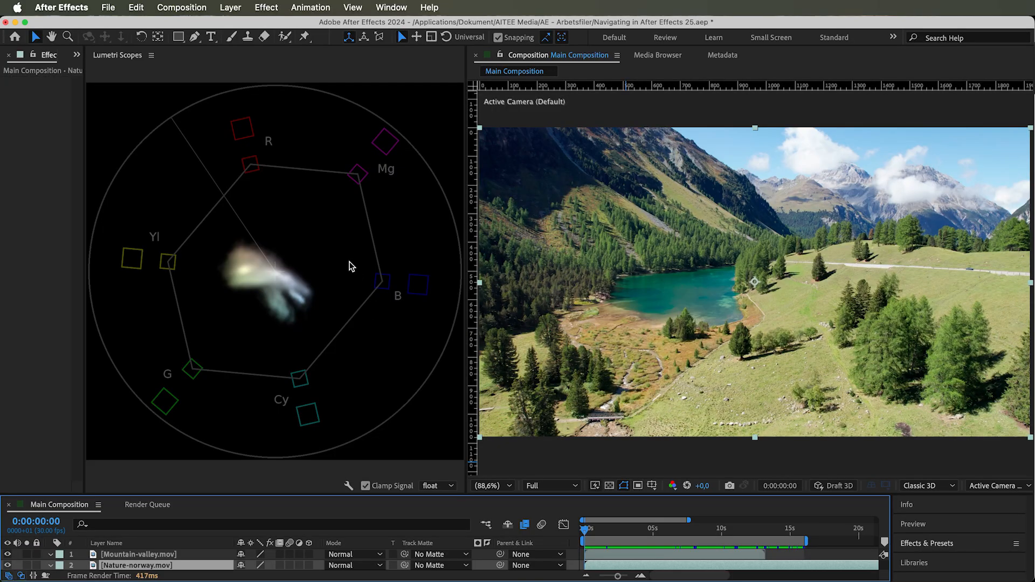
Step: Show only the Histogram in Lumetri Scopes in place of Vectorscope YUV, and set the scope scale to 8 Bit
right_click(349, 266)
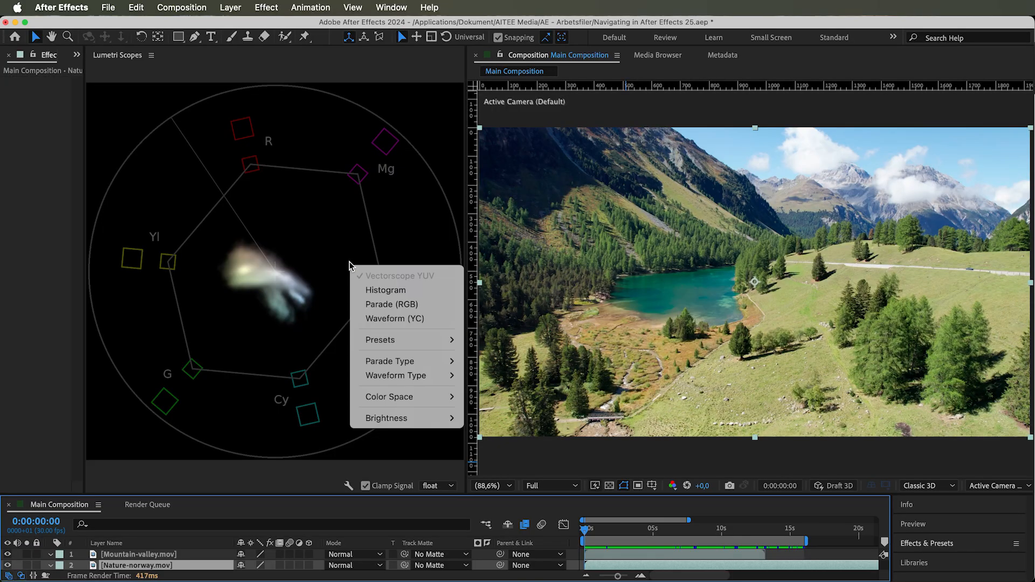
click(381, 291)
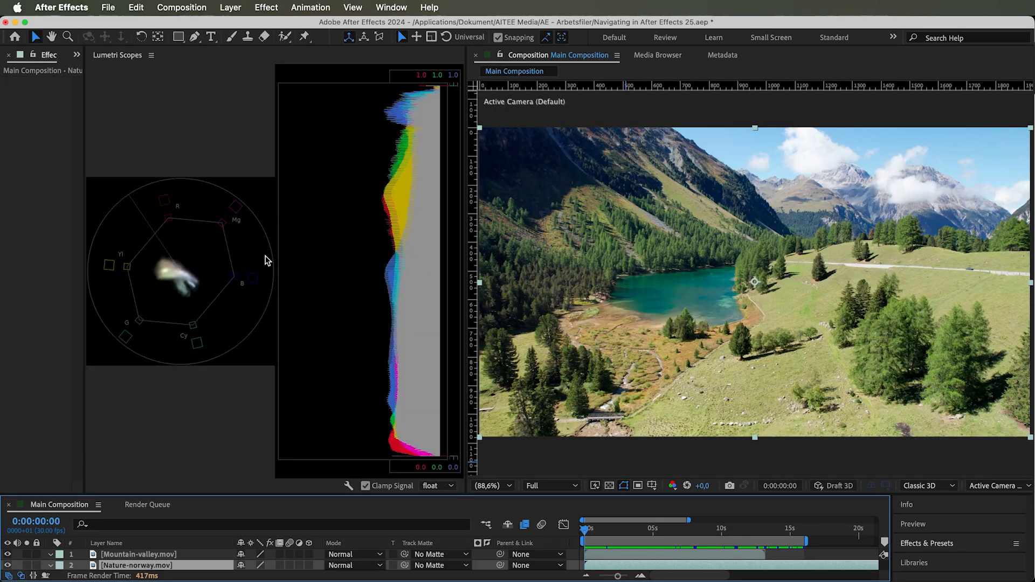
right_click(257, 258)
click(266, 267)
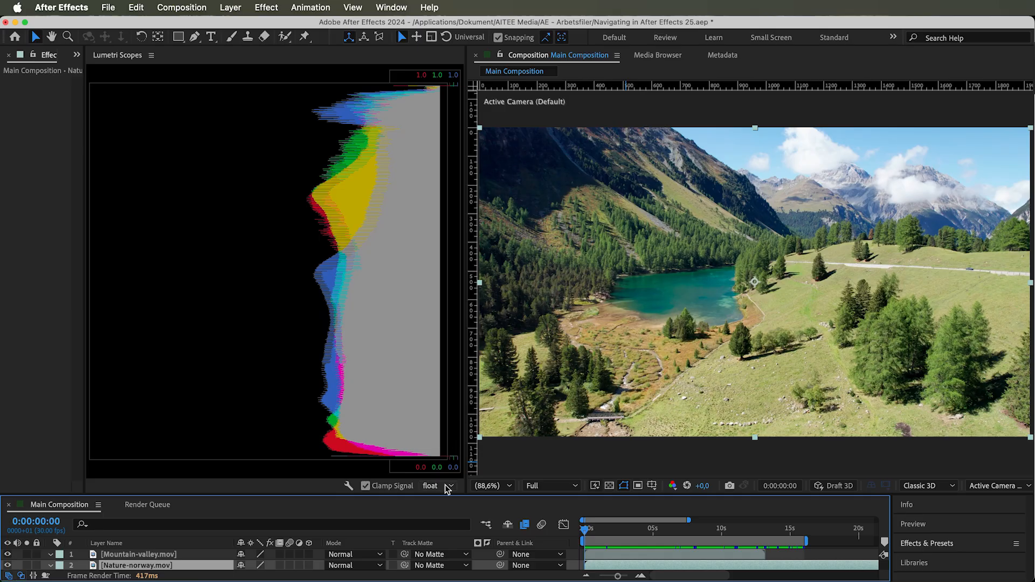
click(441, 486)
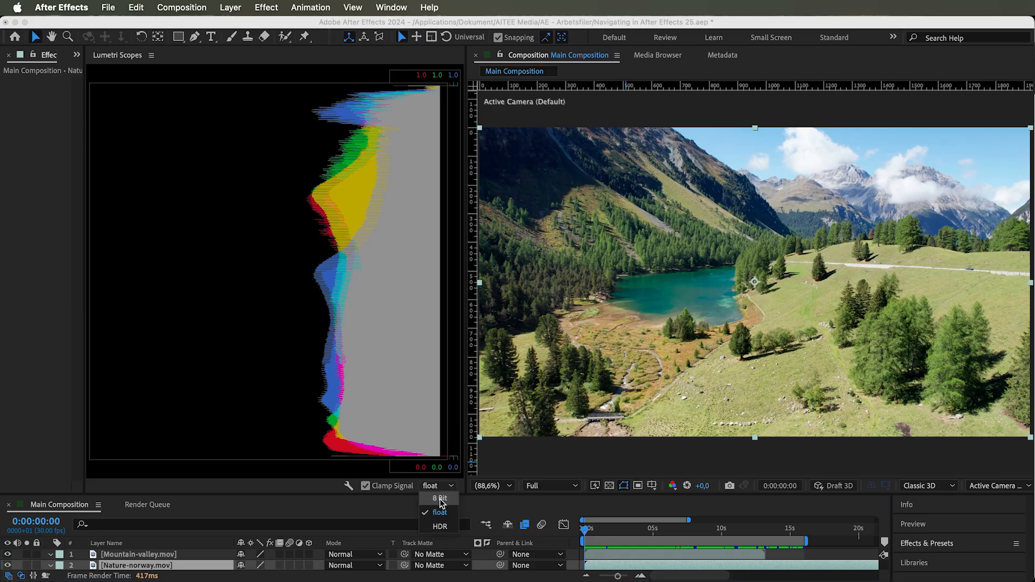
click(440, 499)
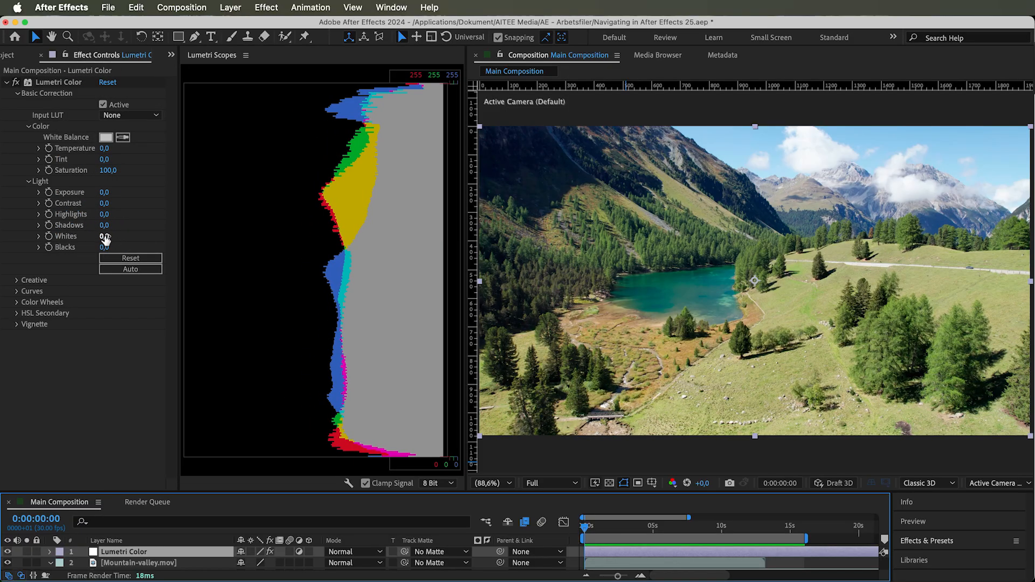
Step: Try the Lumetri Color Whites at 150 and Blacks at -150, setting each back to 0
drag(104, 237, 137, 233)
drag(154, 233, 298, 216)
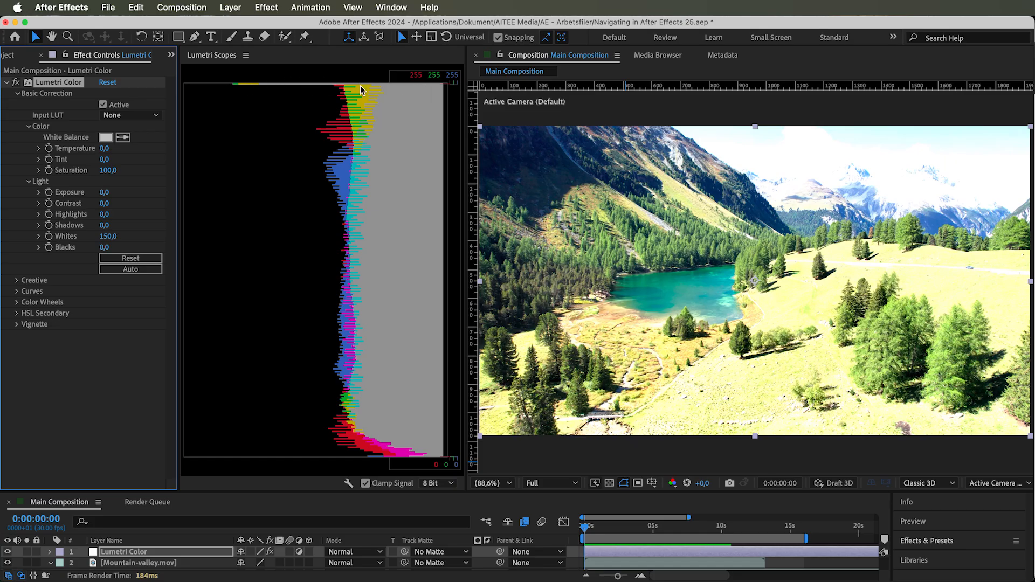
click(108, 237)
text(0)
key(Return)
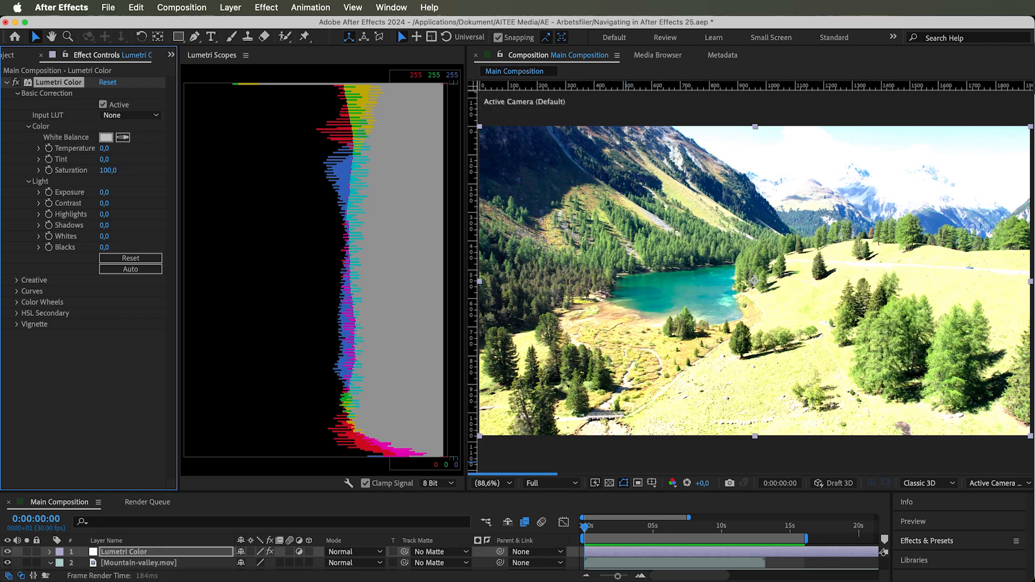
drag(103, 247, 6, 259)
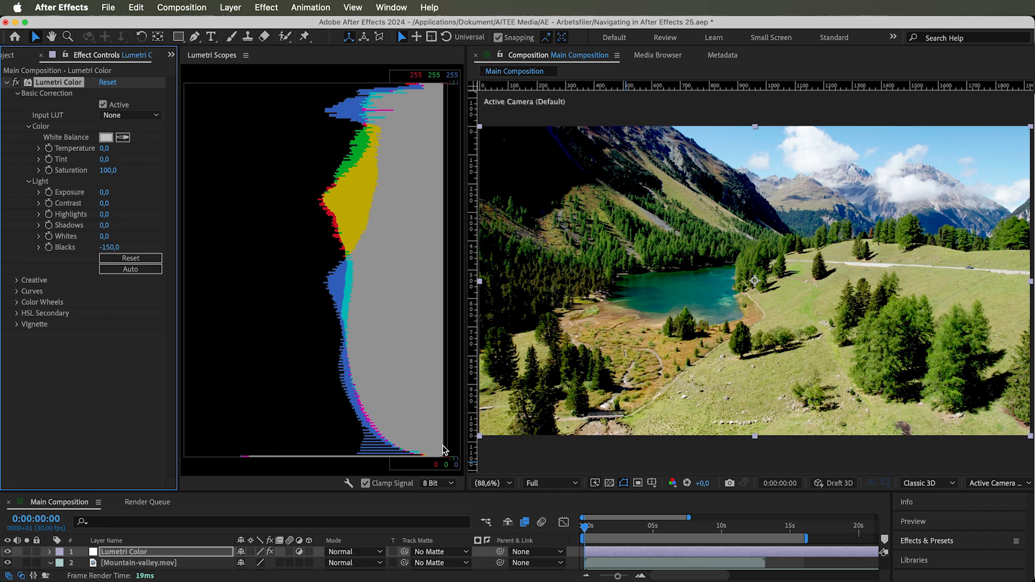
drag(108, 247, 407, 250)
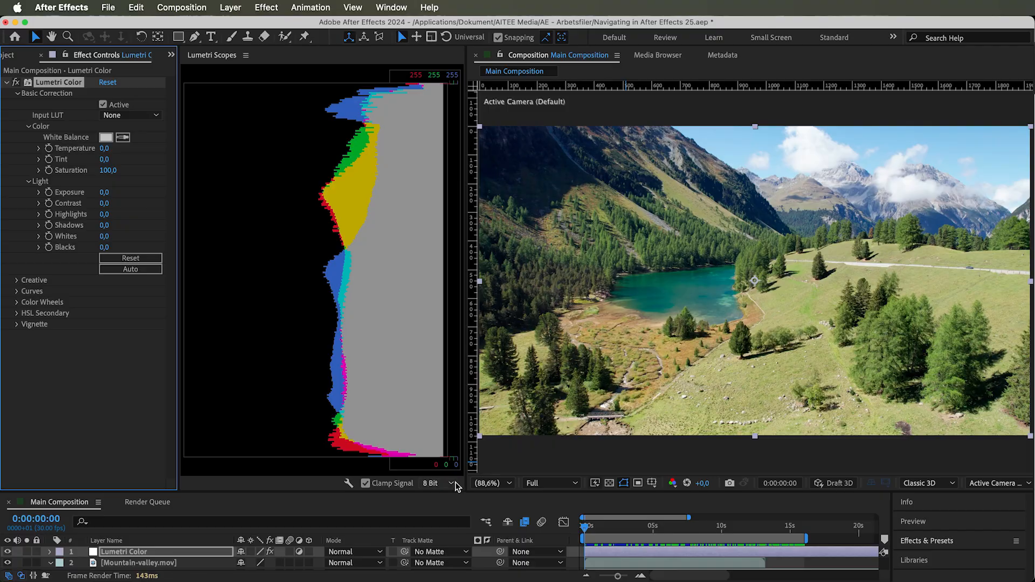
Step: Set the Lumetri Scopes scale to HDR, try changing the Lumetri Color Whites, and undo the Whites change
click(449, 484)
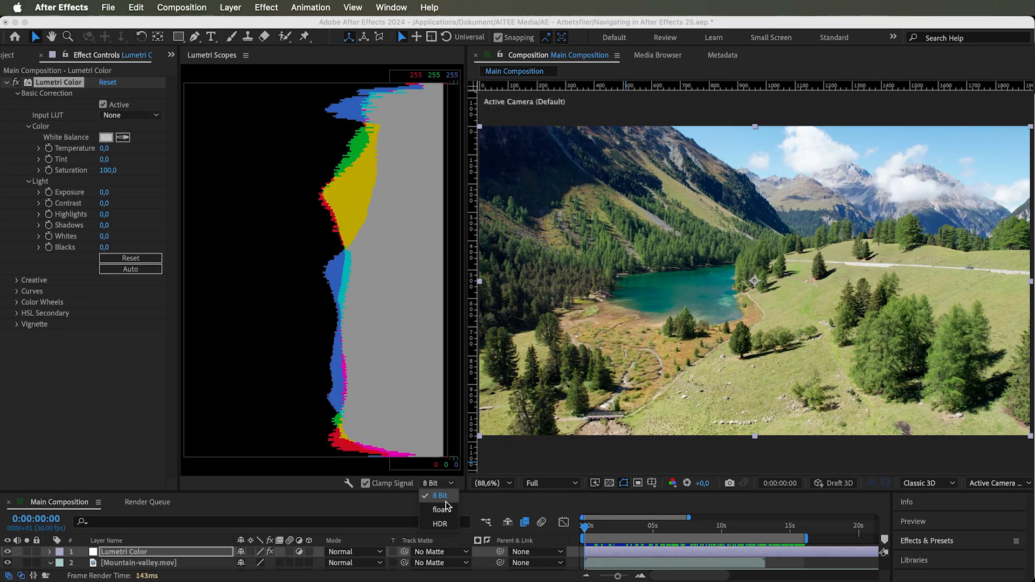
click(440, 524)
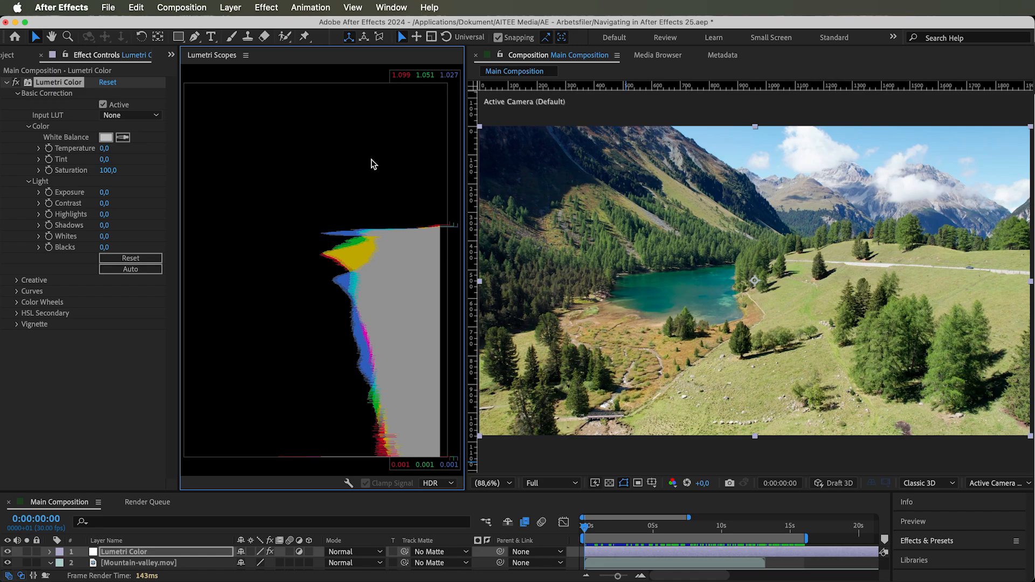
drag(104, 236, 330, 221)
key(super+z)
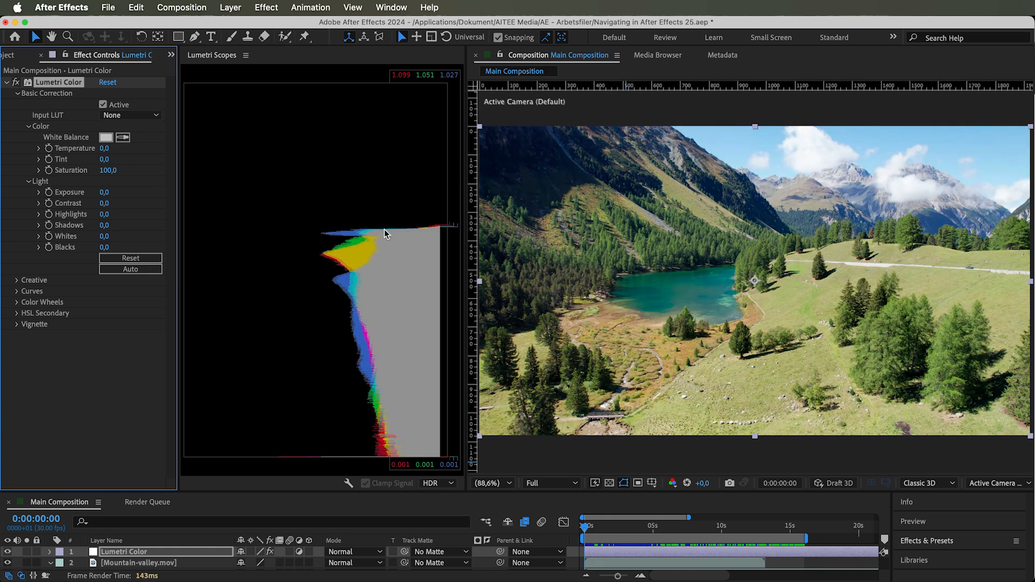
Step: Compare the histogram in the float and 8 Bit scales, finish on float, and turn off Clamp Signal
click(438, 483)
click(448, 508)
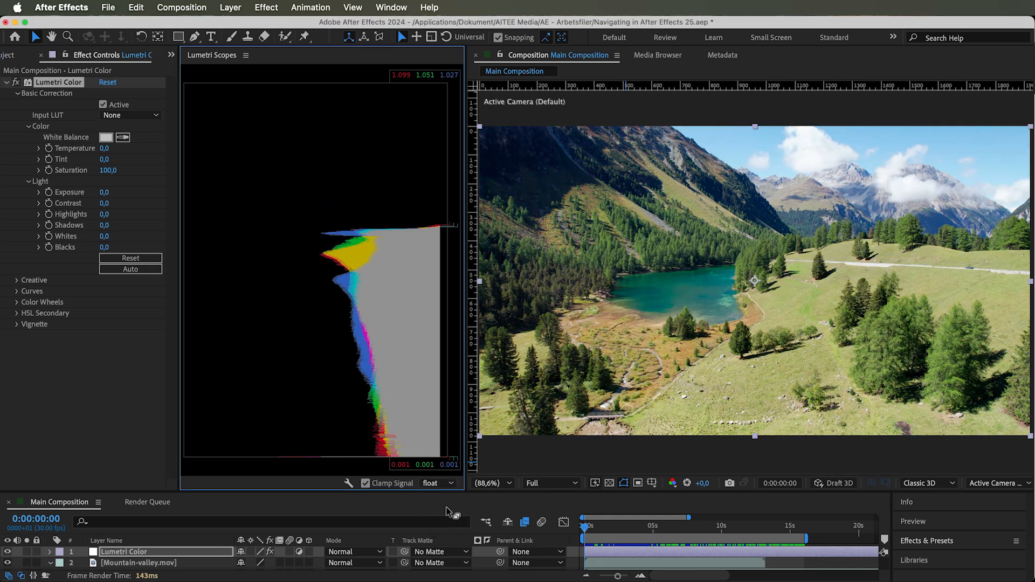
click(438, 484)
click(443, 498)
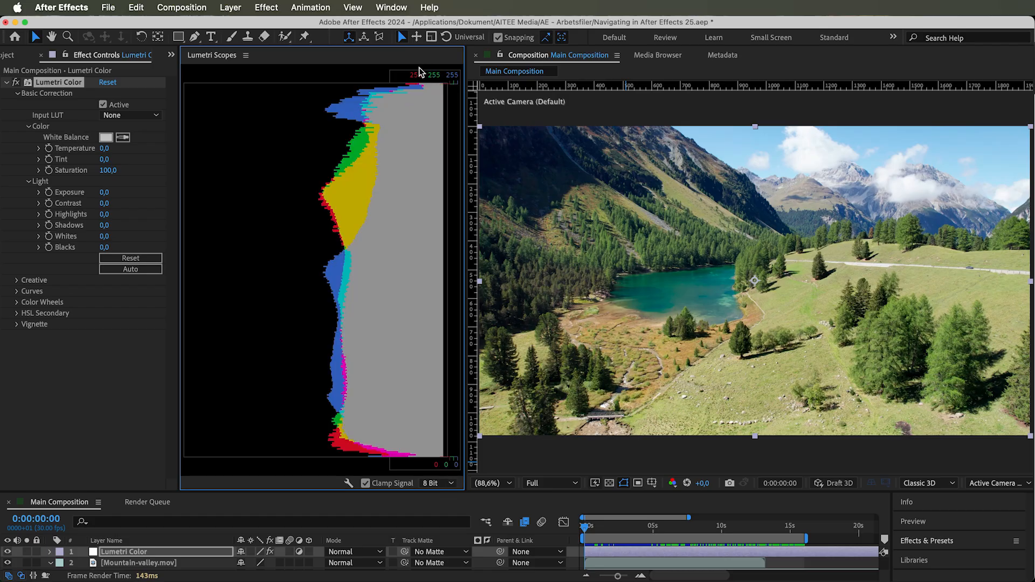
click(437, 483)
click(447, 509)
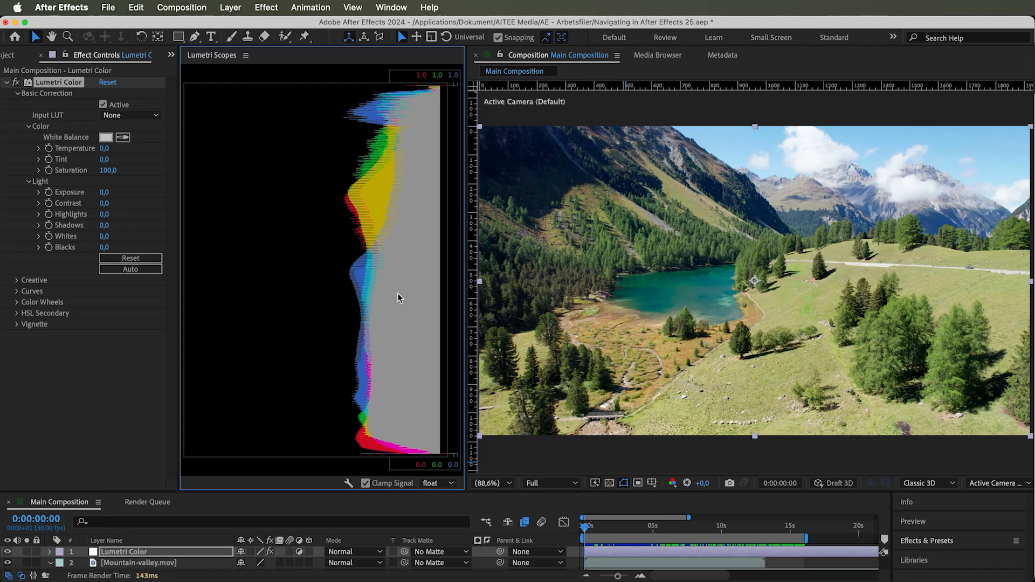
click(366, 483)
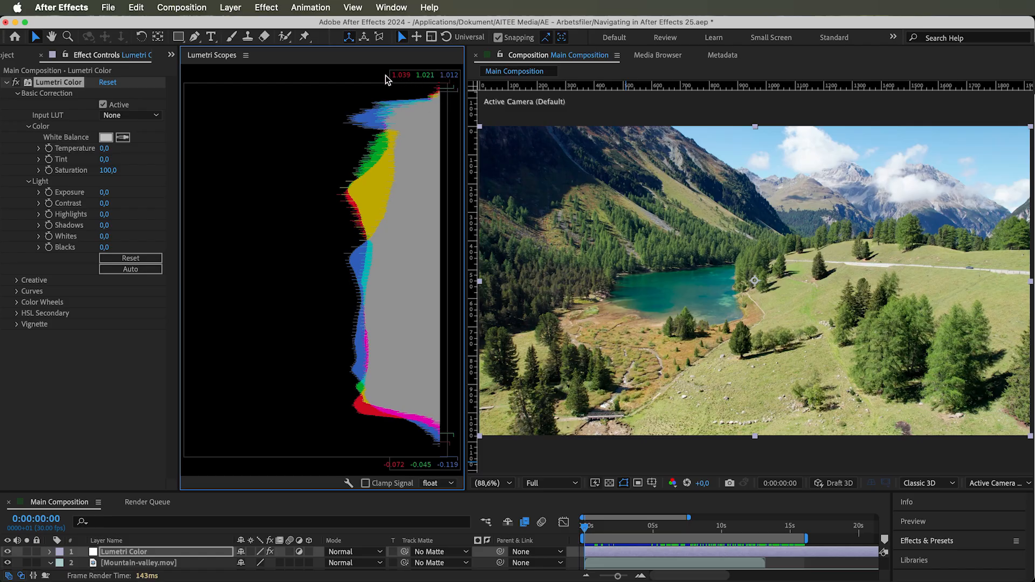
Step: Enlarge the timeline area slightly and hide the Mountain-valley.mov layer so that Nature-norway.mov shows
drag(172, 492, 172, 481)
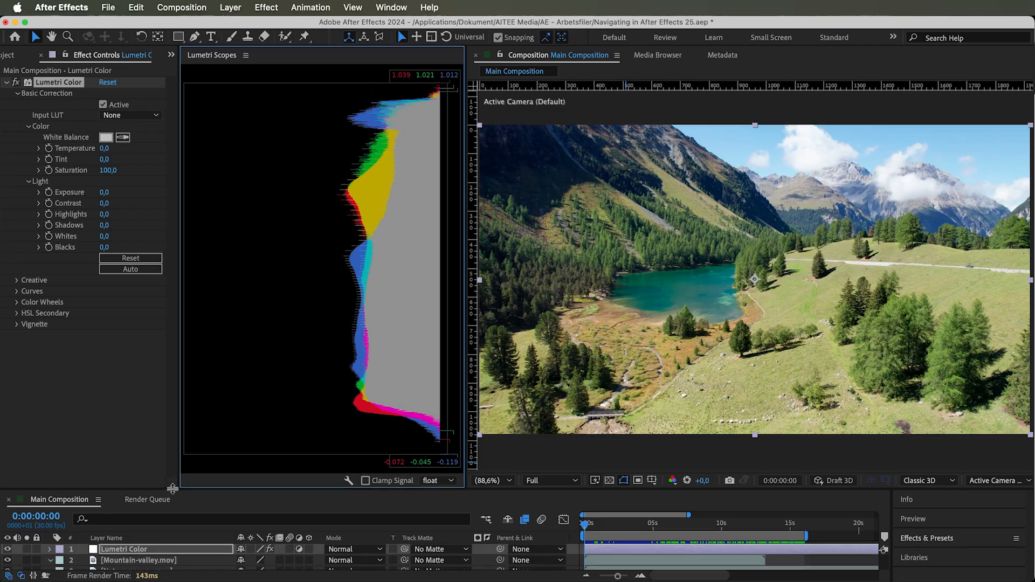
click(111, 552)
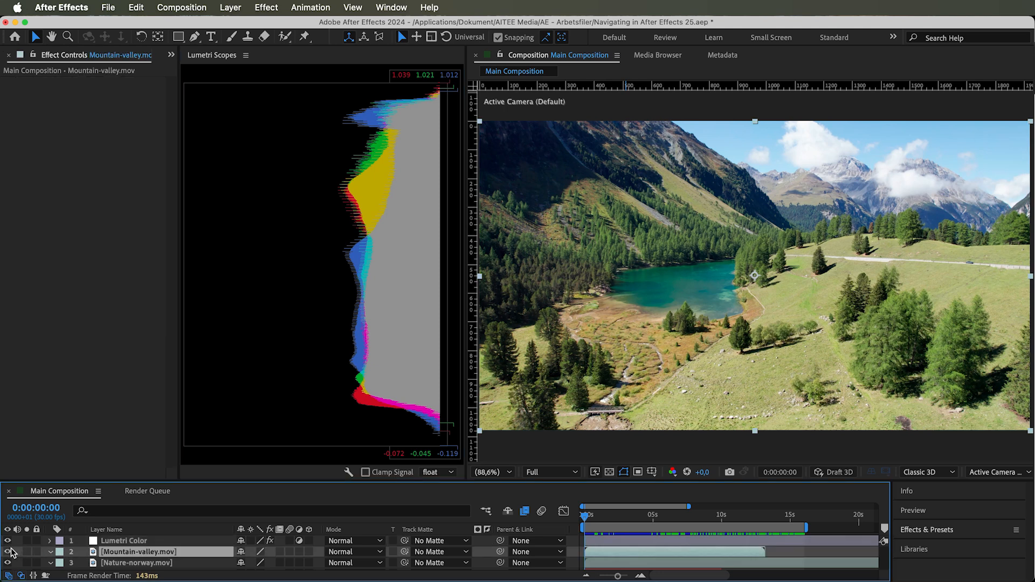
click(118, 563)
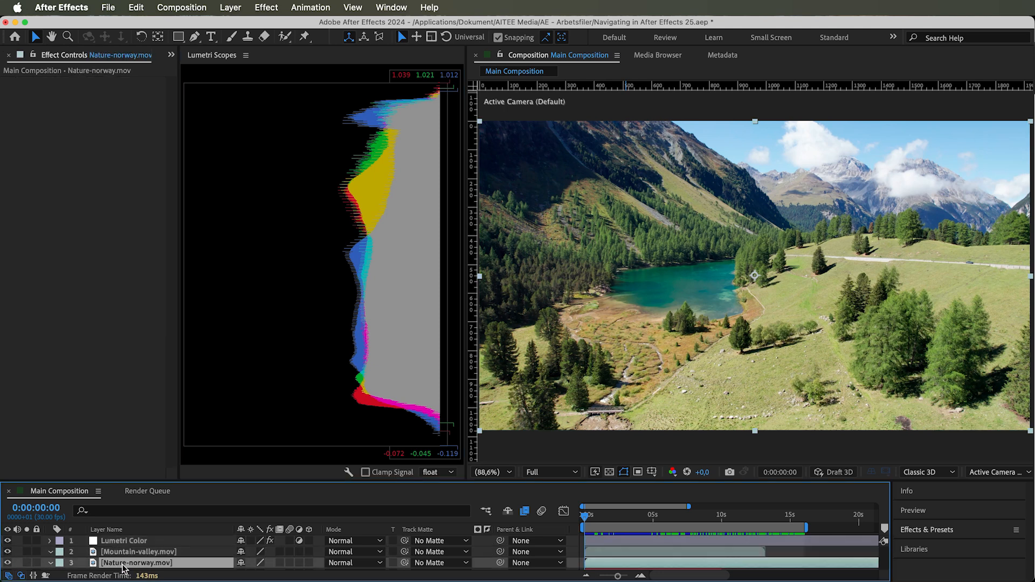
click(8, 552)
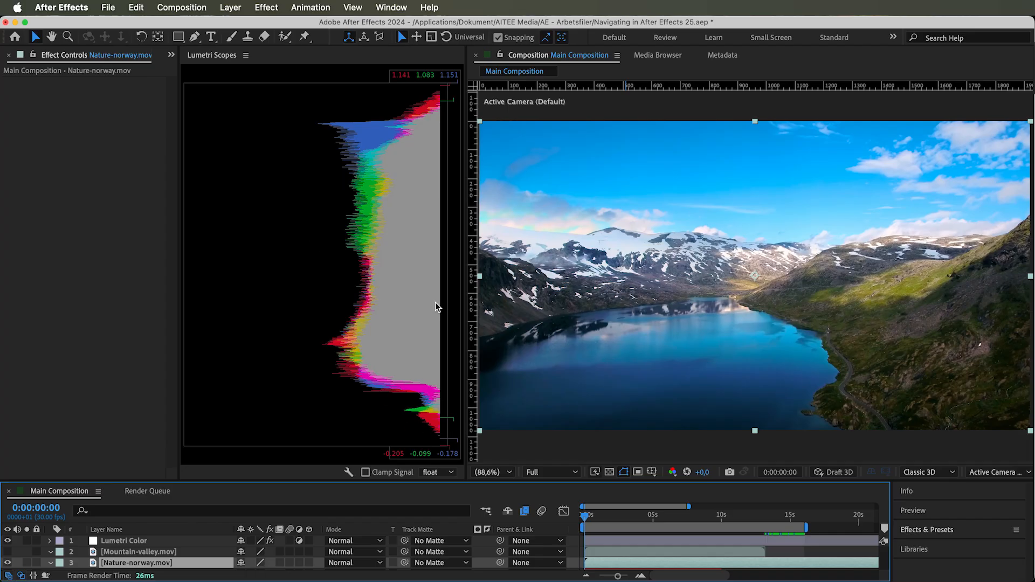
Step: Select the Lumetri Color layer and try its Contrast at -150, then raise the Contrast again
click(122, 540)
click(81, 217)
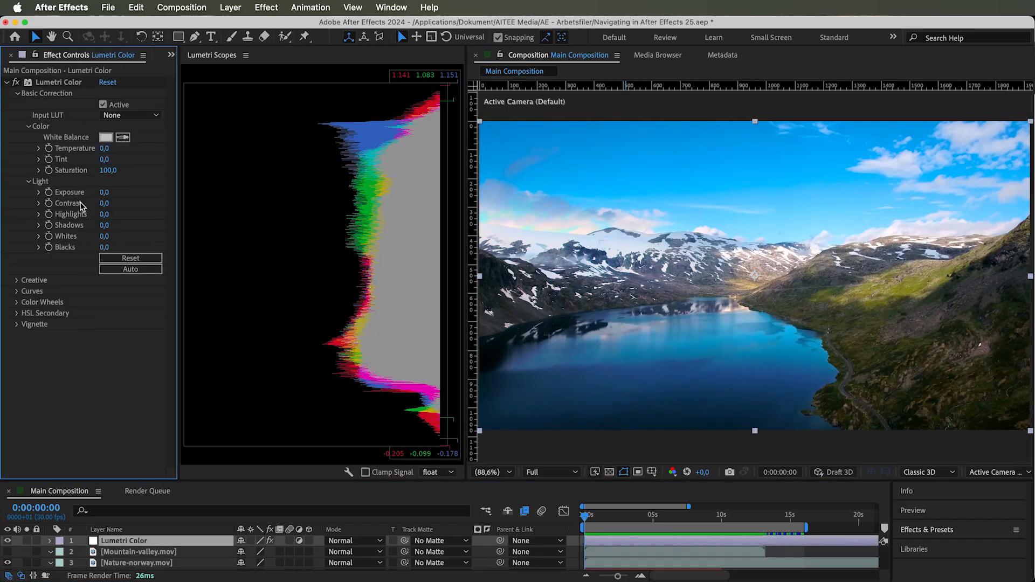
drag(106, 203, 2, 211)
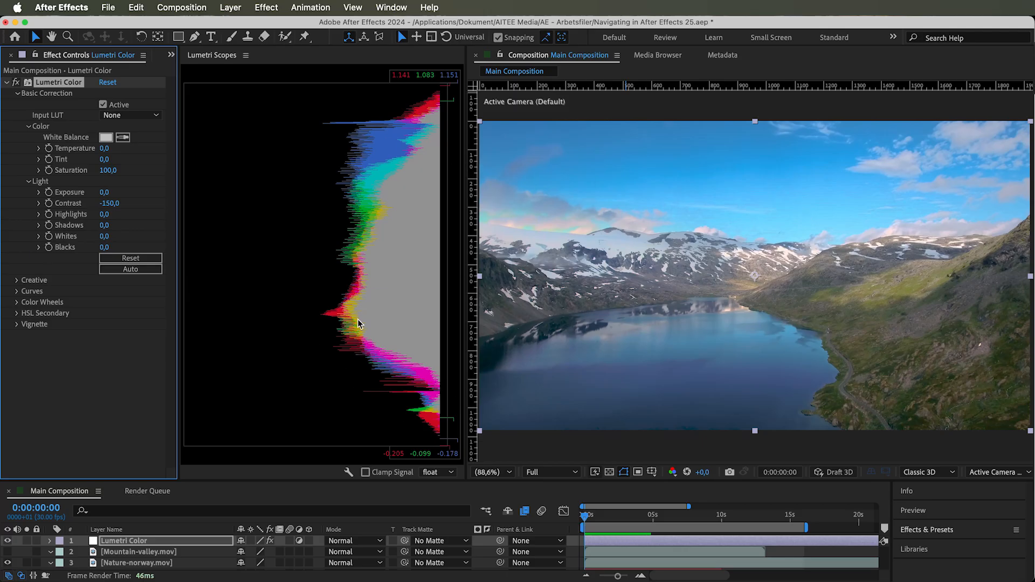
drag(109, 203, 377, 203)
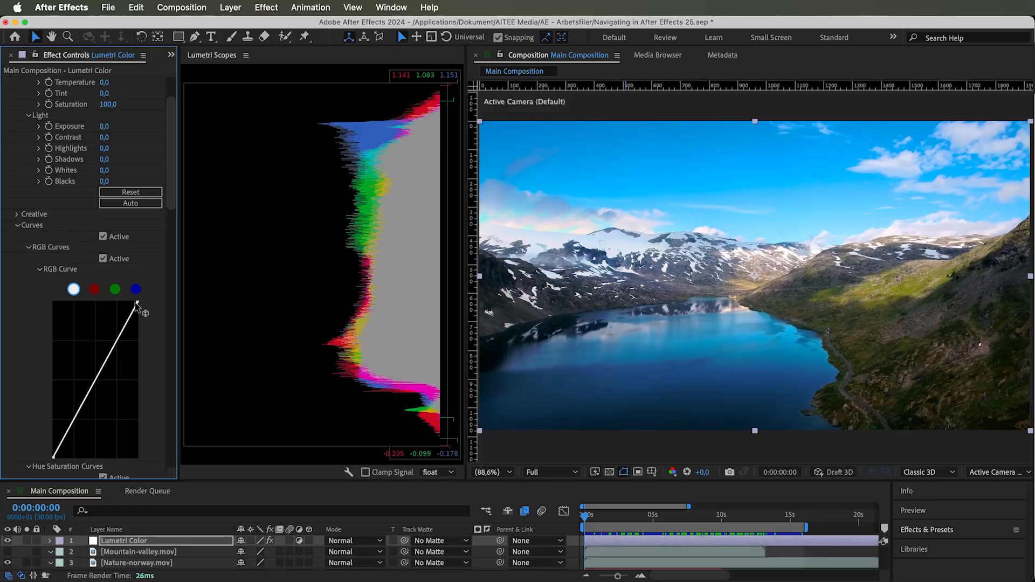
Step: Try moving the black point of the white RGB Curve inward along the base, then undo the curve change
mouse_move(138, 302)
mouse_down()
mouse_move(49, 299)
mouse_move(137, 303)
mouse_up()
drag(57, 460, 167, 473)
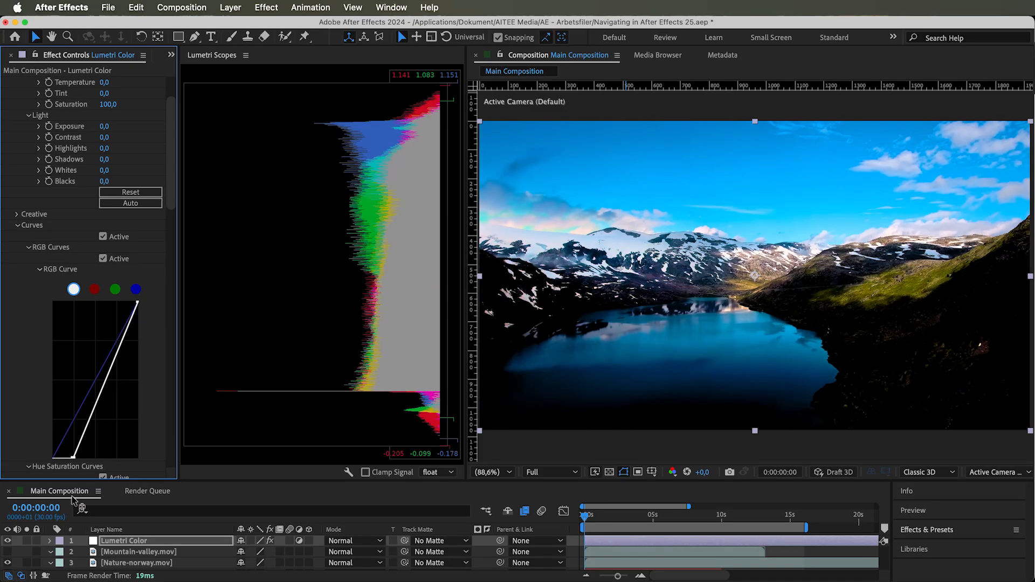
mouse_move(97, 377)
mouse_down()
mouse_move(74, 377)
mouse_move(83, 392)
mouse_move(105, 388)
mouse_up()
key(super+z)
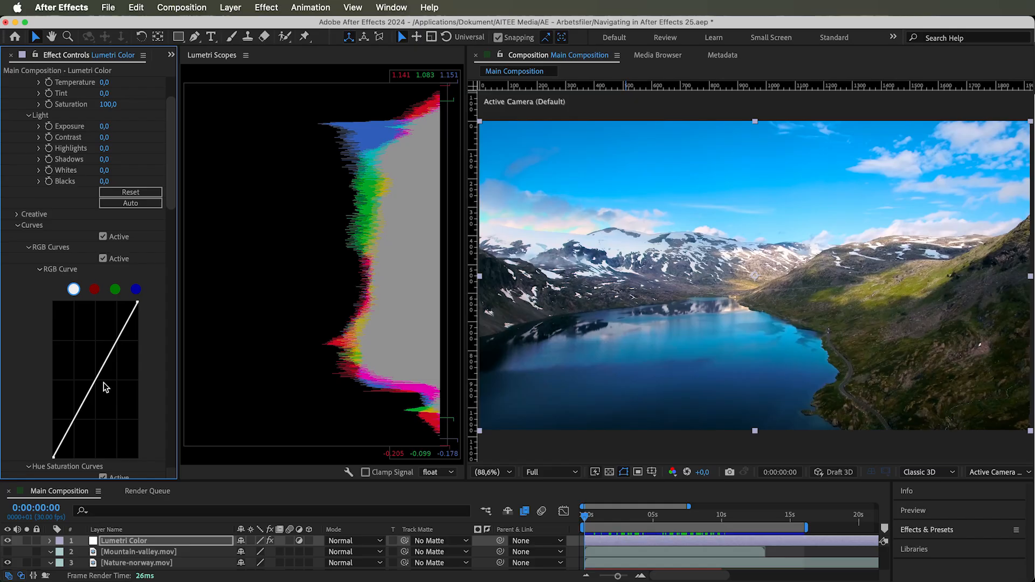
Step: Try an S-curve on the white RGB Curve with one point near the highlights and one near the shadows
click(120, 332)
click(68, 432)
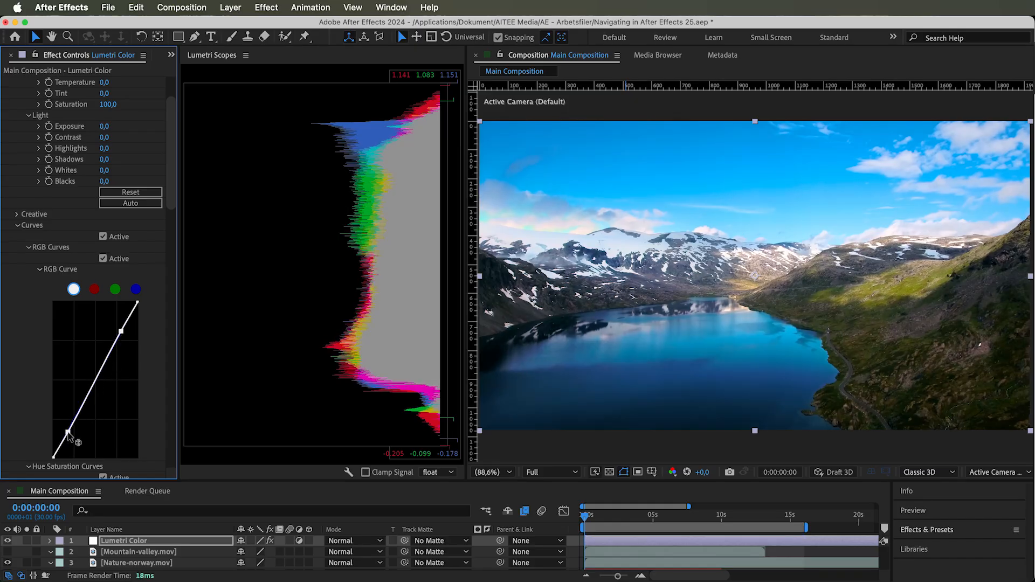
drag(120, 331, 118, 330)
drag(68, 431, 73, 433)
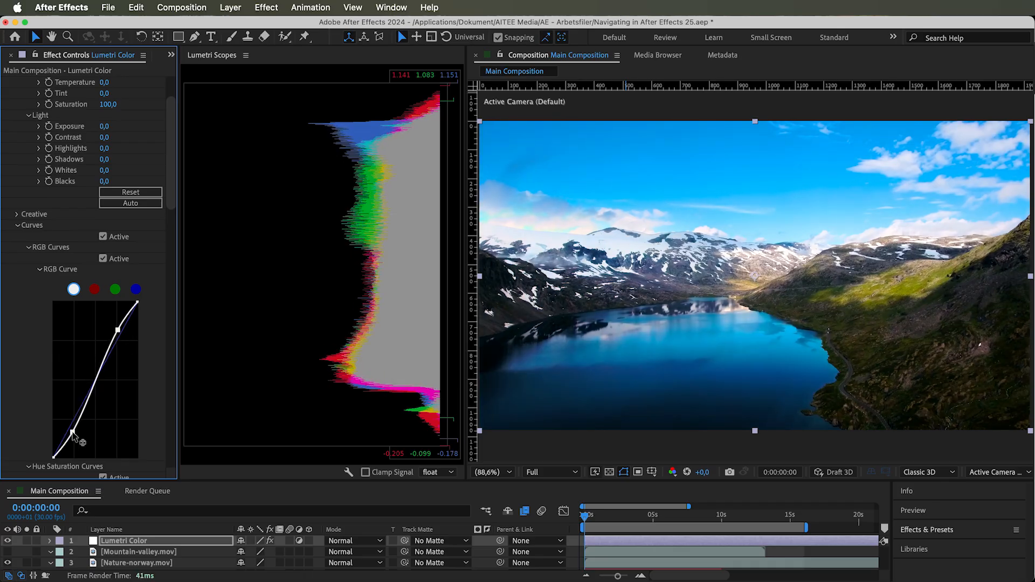
drag(118, 332, 114, 332)
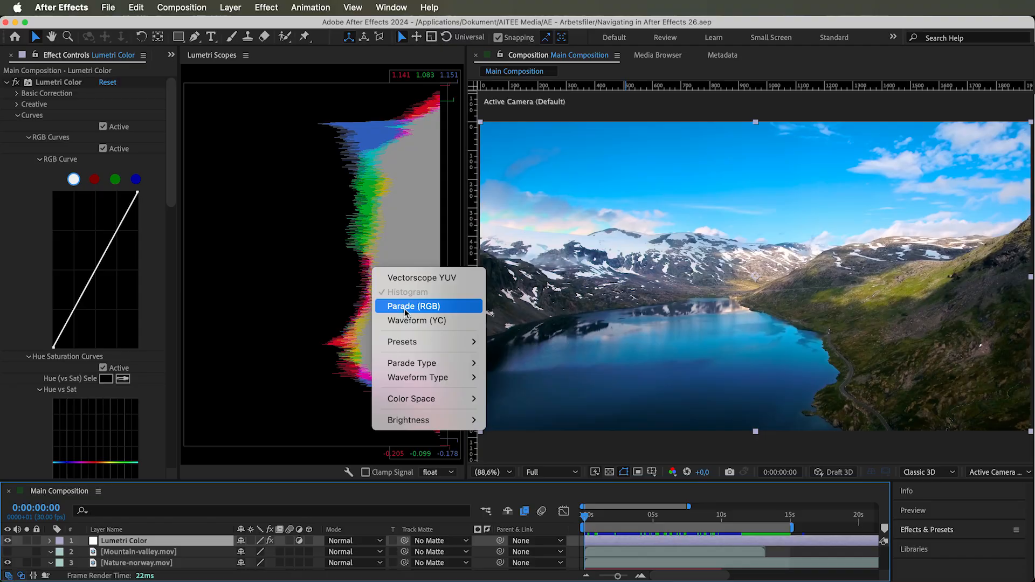
Step: Show Parade (RGB) in Lumetri Scopes in place of the Histogram, keeping the float scale
click(405, 306)
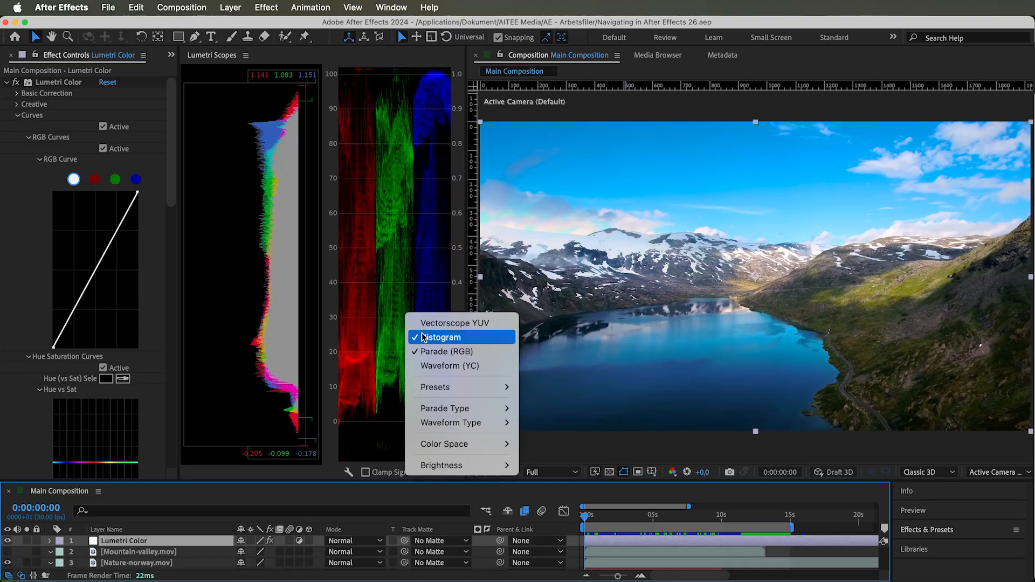
click(424, 337)
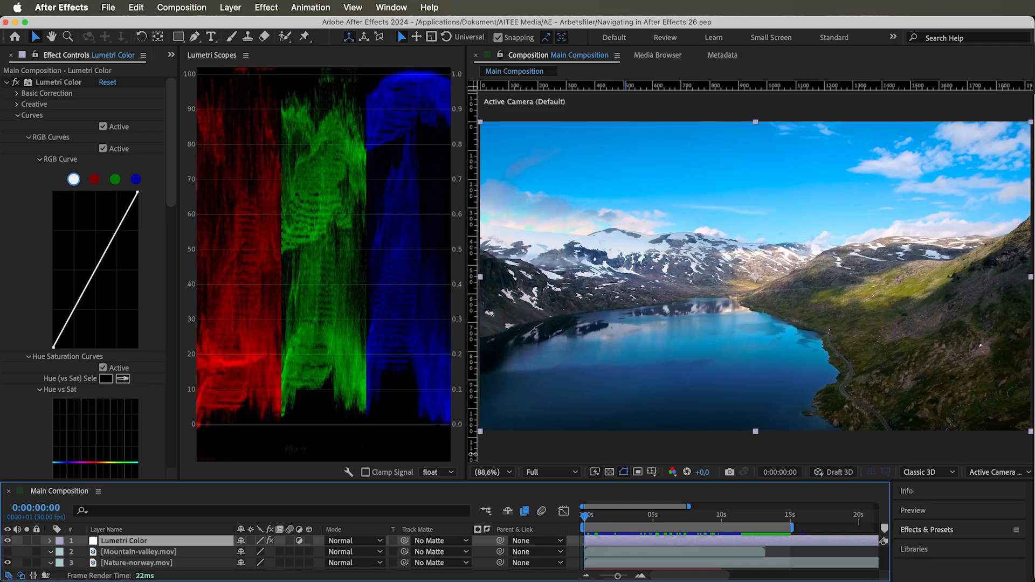
click(451, 474)
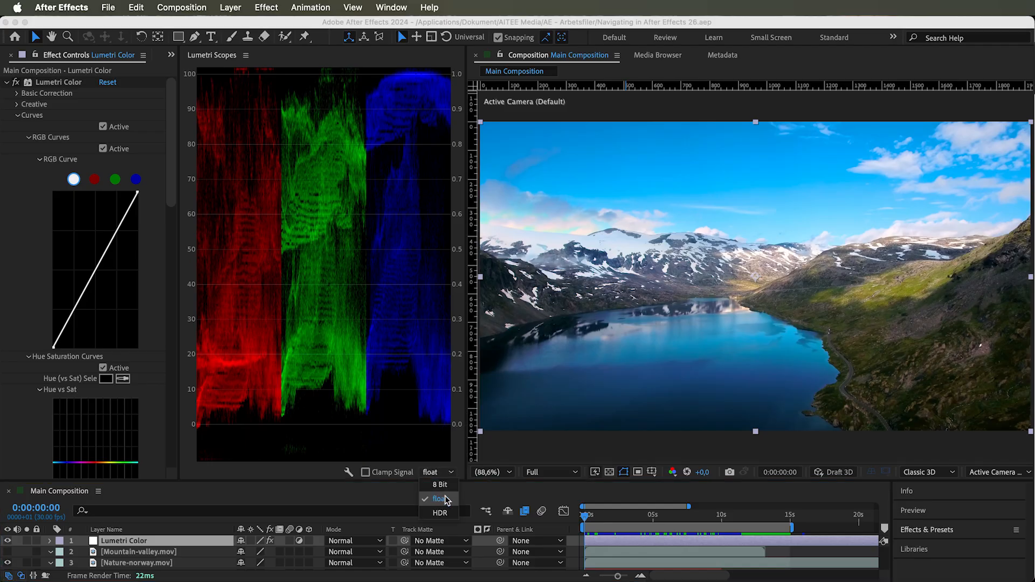
click(439, 500)
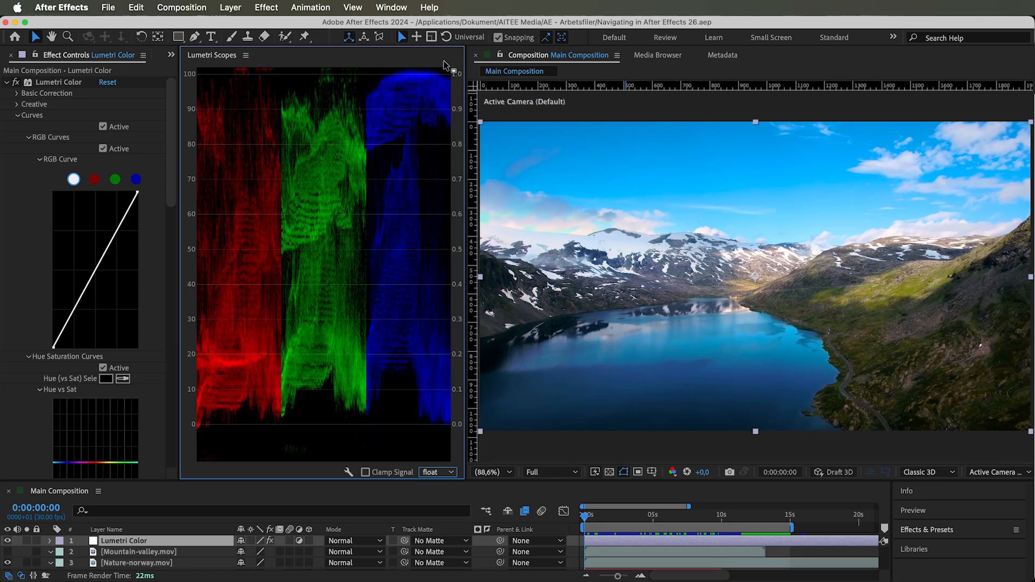
Step: Try Clamp Signal on and off for the parade, then compare the 8 Bit and HDR scales before returning to float
click(366, 473)
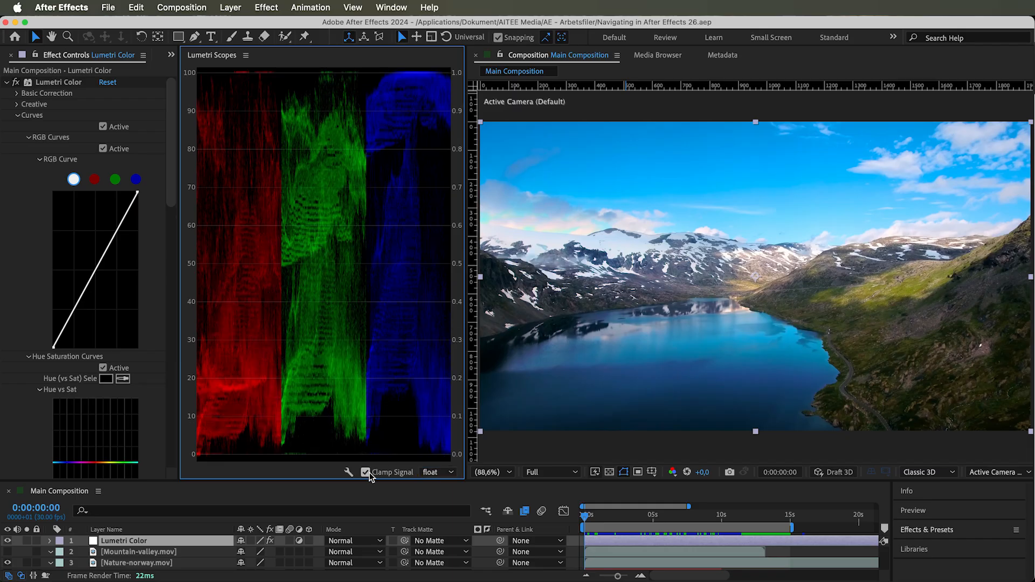
click(366, 473)
click(432, 472)
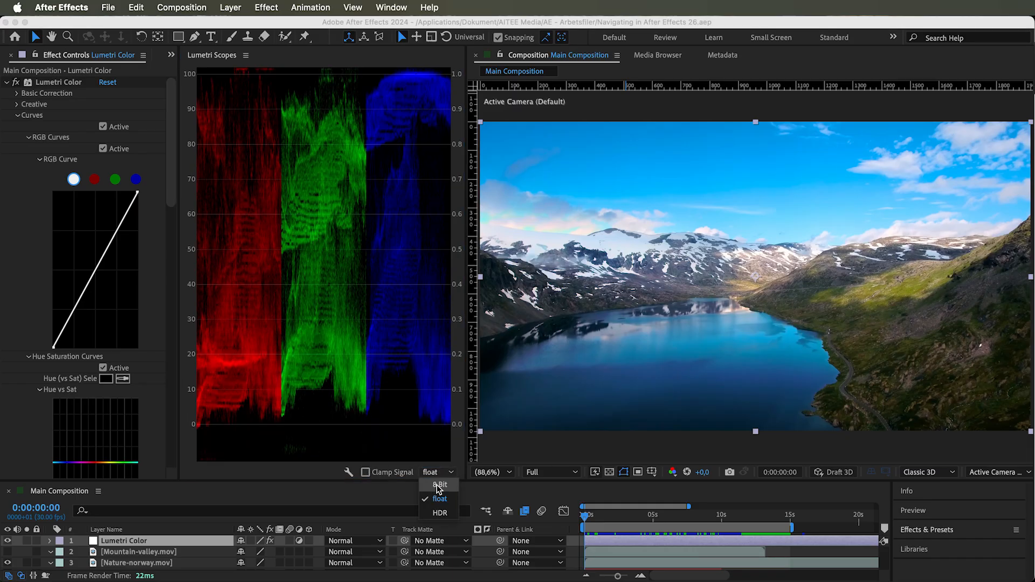
click(438, 487)
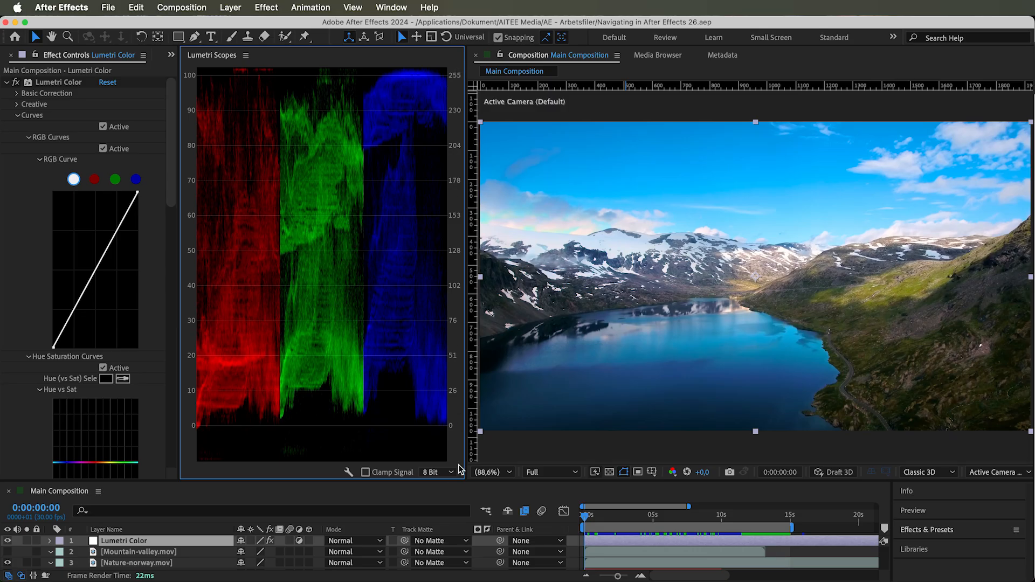
click(448, 473)
click(442, 512)
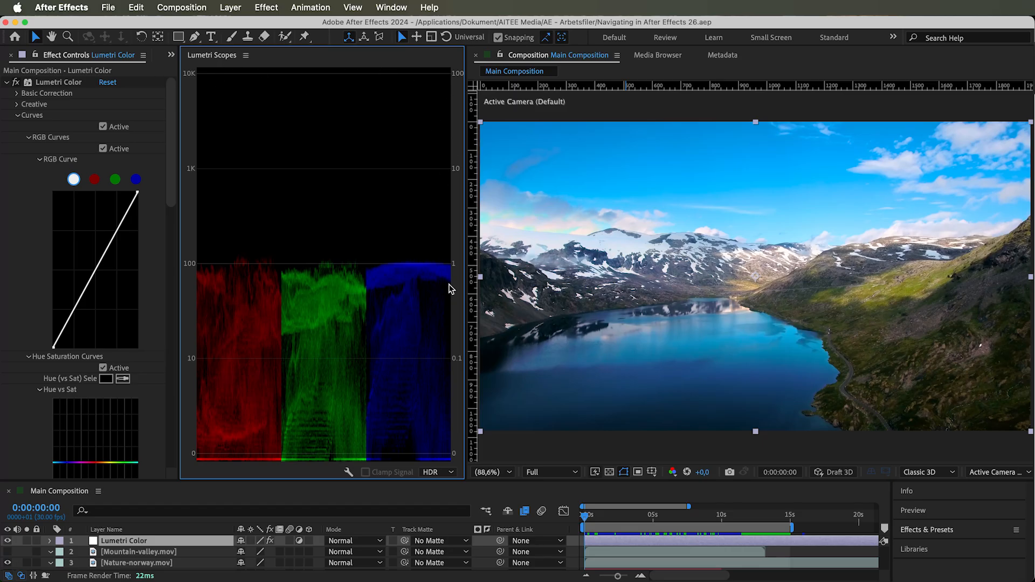
click(451, 473)
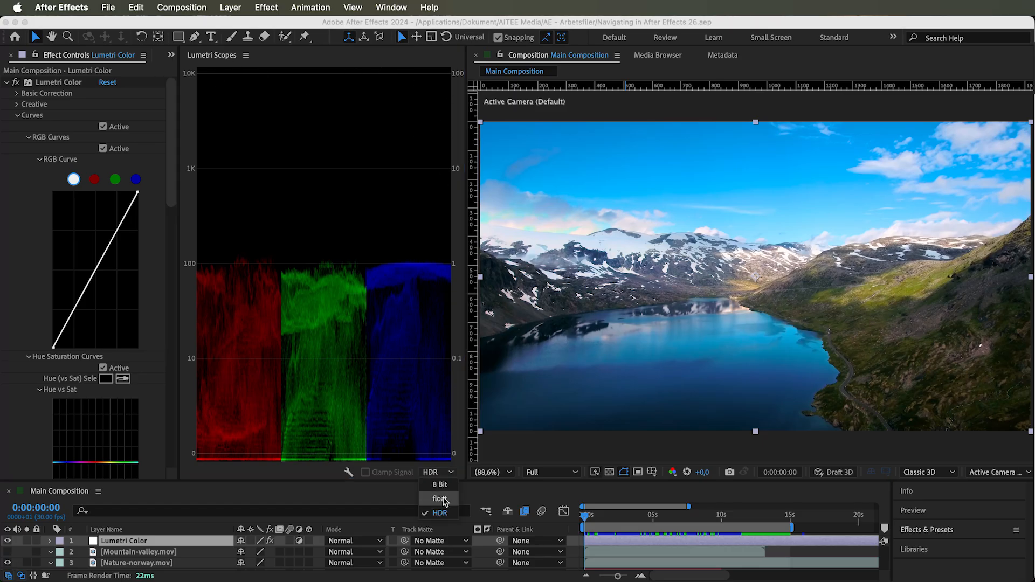
click(440, 499)
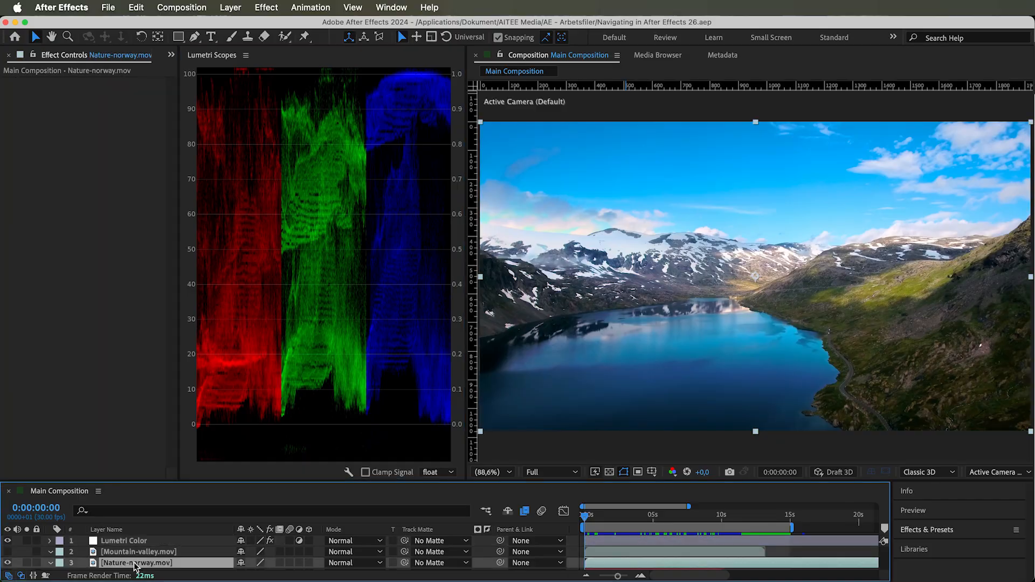
Step: Select the Lumetri Color layer and turn on the visibility of Mountain-valley.mov
click(176, 541)
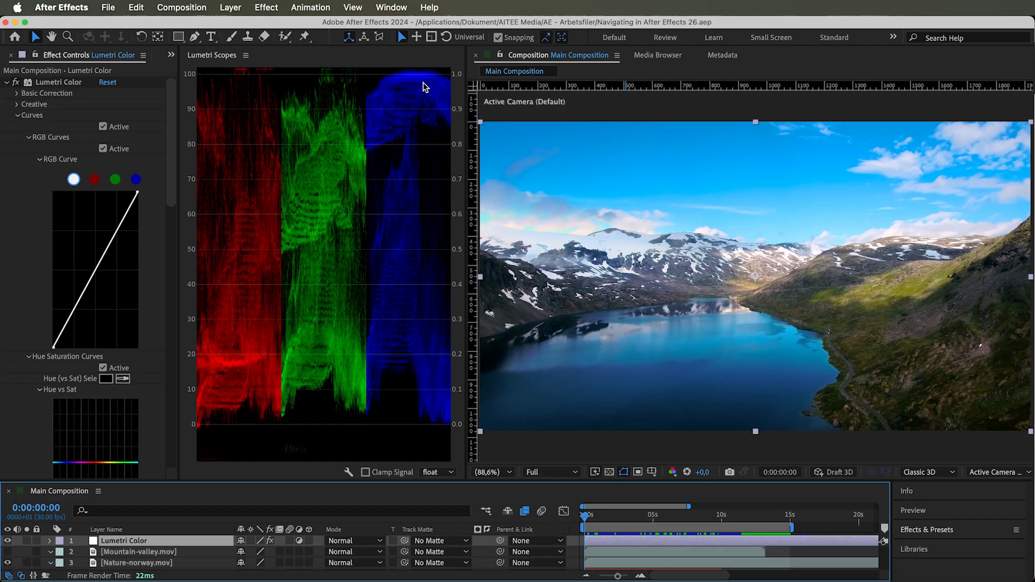
click(7, 551)
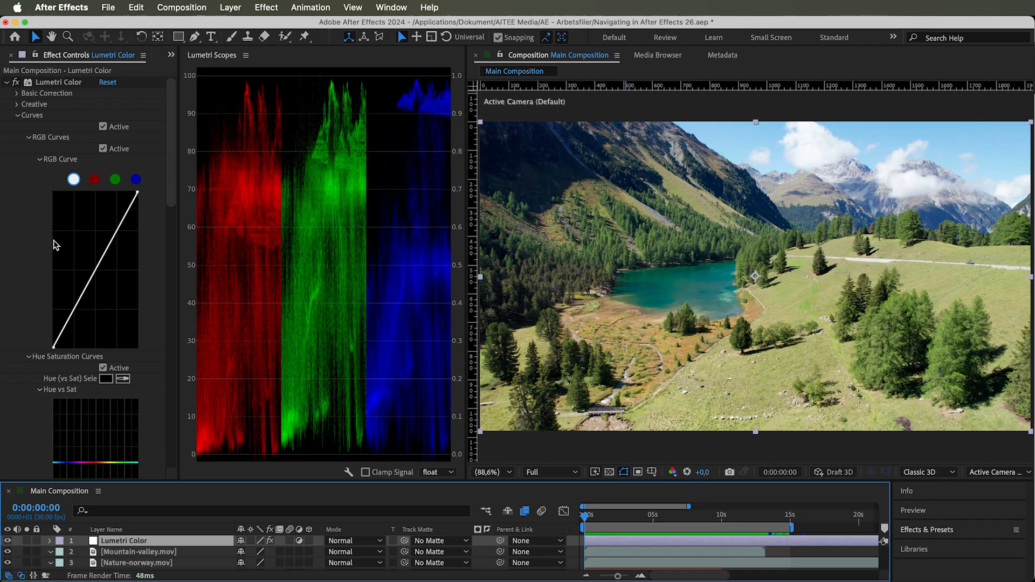
Step: Shape a gentle S-curve on the green channel of the RGB Curve, raising the highlights and lowering the shadows
click(94, 180)
click(114, 180)
click(135, 180)
click(115, 180)
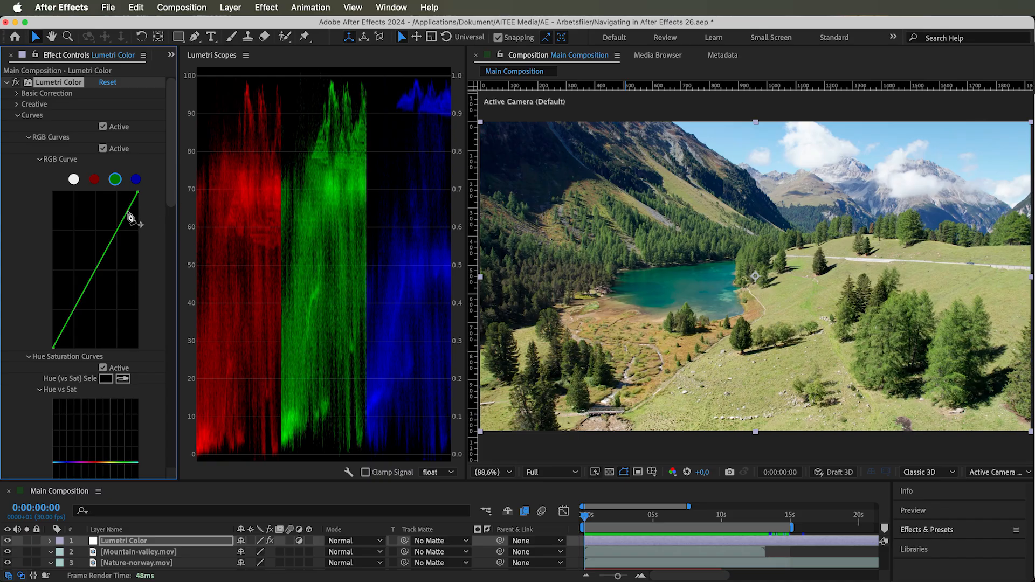
drag(127, 212, 126, 211)
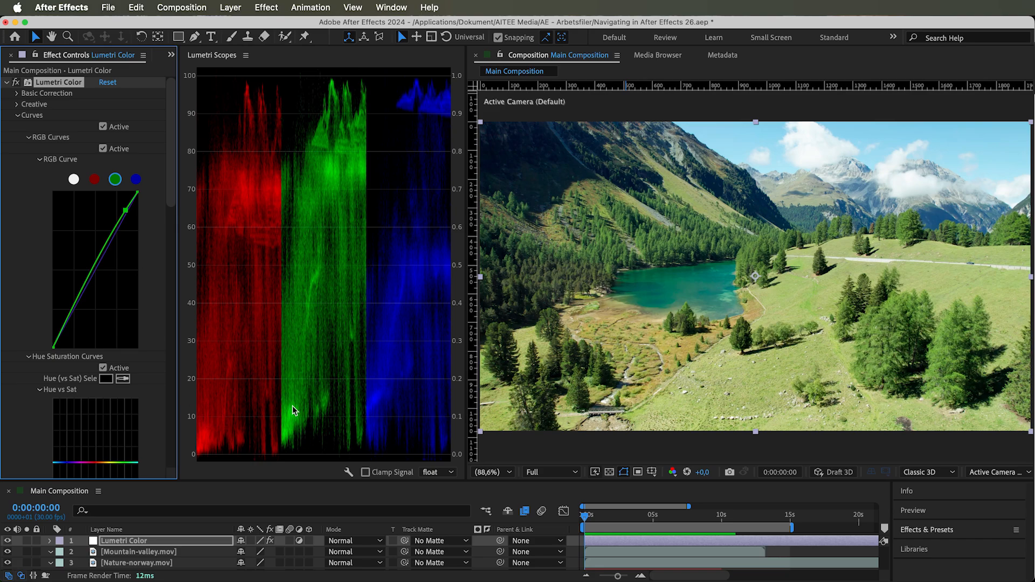
click(62, 331)
drag(63, 337, 67, 338)
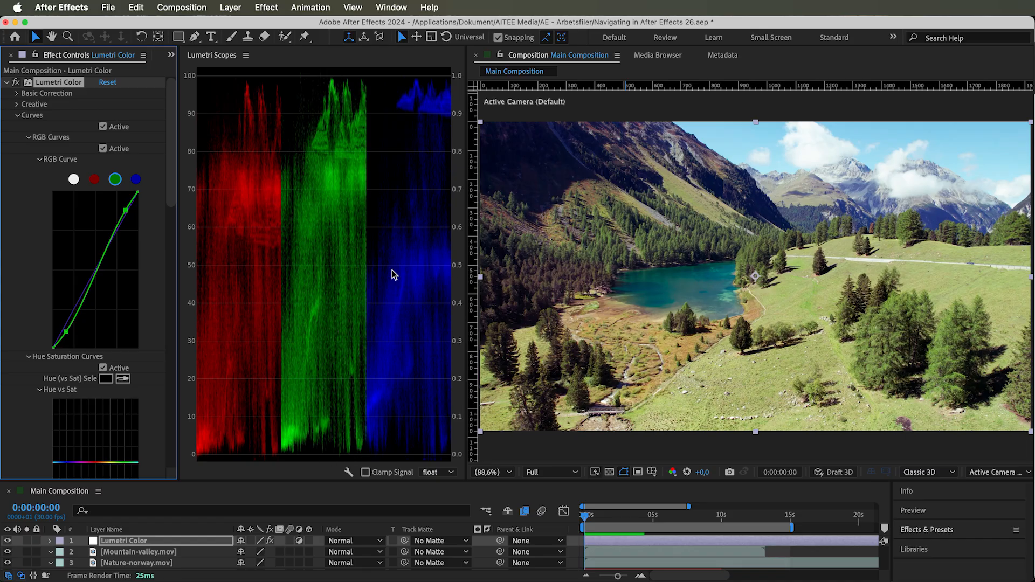
Step: Raise the midpoint of the blue channel slightly on the RGB Curve
click(137, 180)
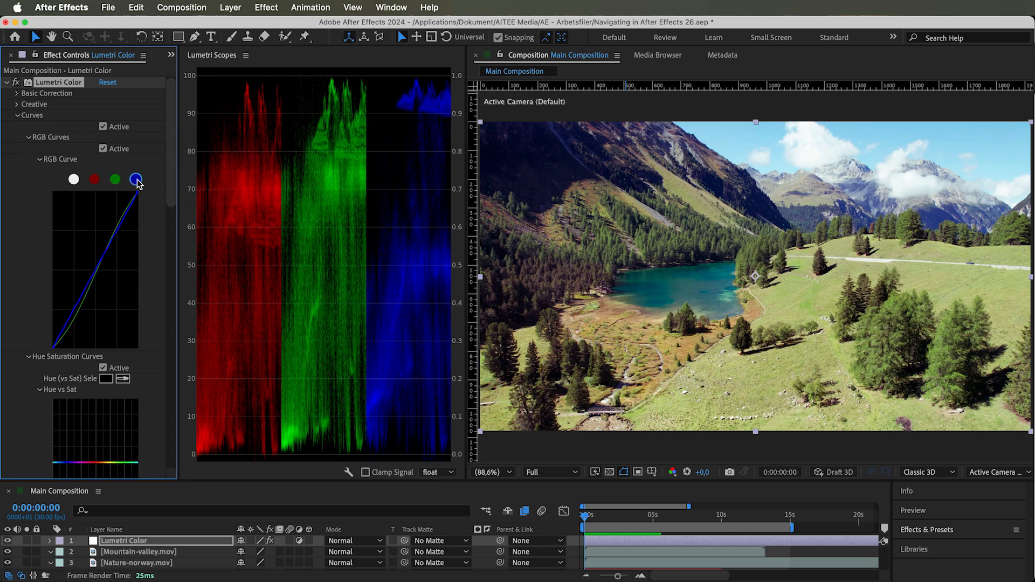
drag(100, 271, 98, 268)
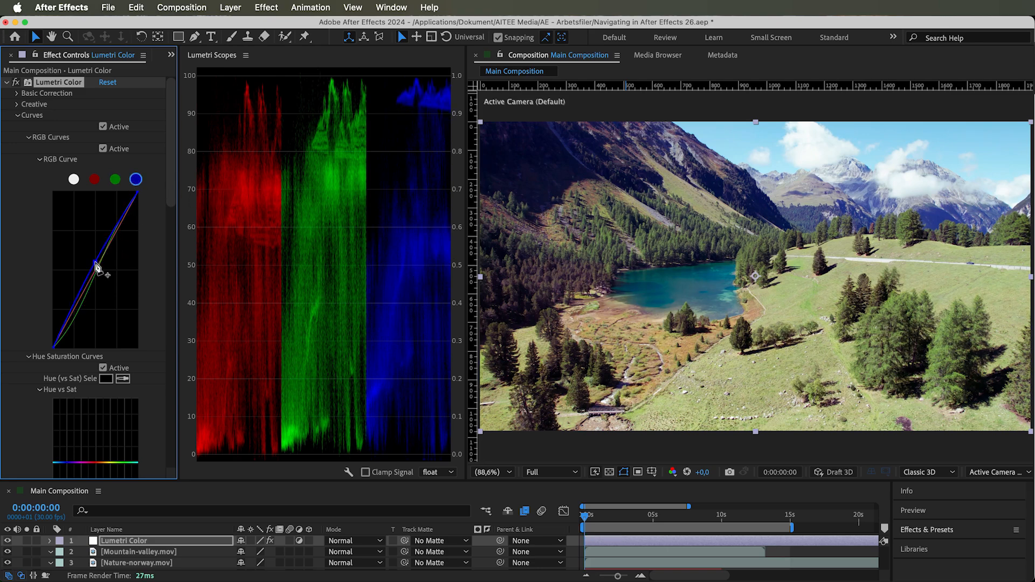
Step: In the Lumetri Color wheels, nudge the Midtones slightly towards green-yellow and the Highlights slightly towards cyan
scroll(10, 318, down, 15)
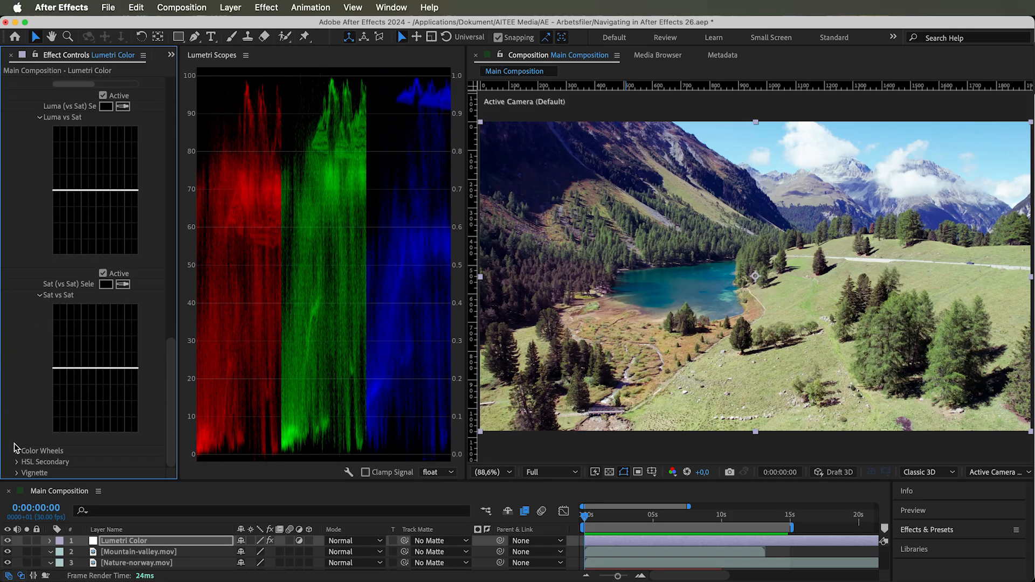
click(16, 451)
scroll(19, 409, down, 5)
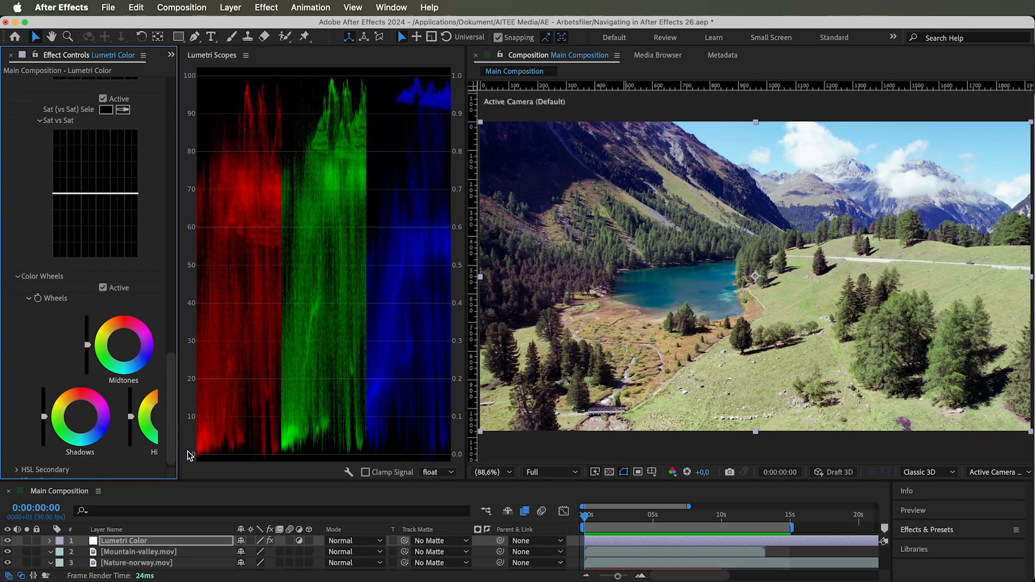
drag(179, 452, 234, 453)
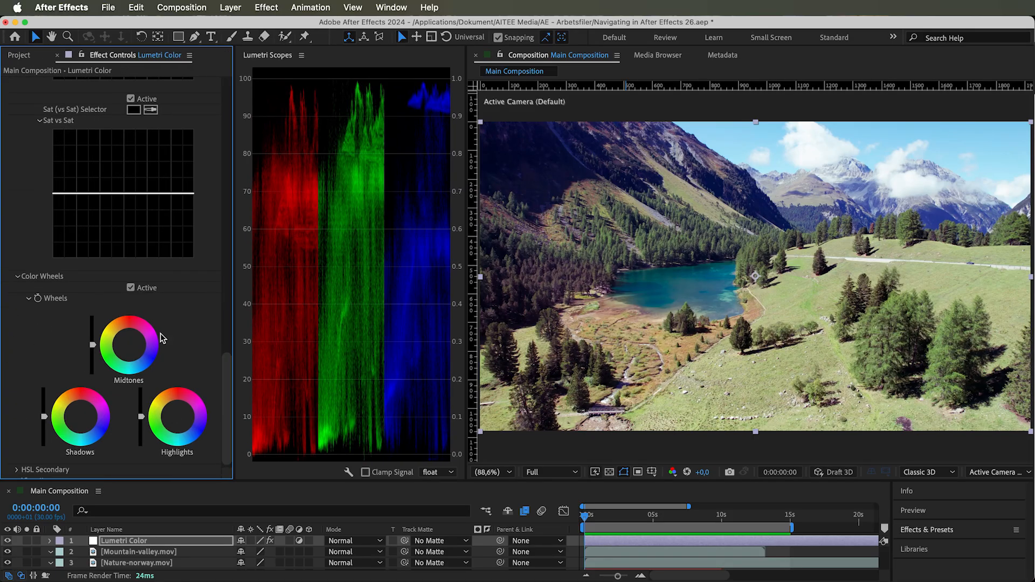
click(130, 345)
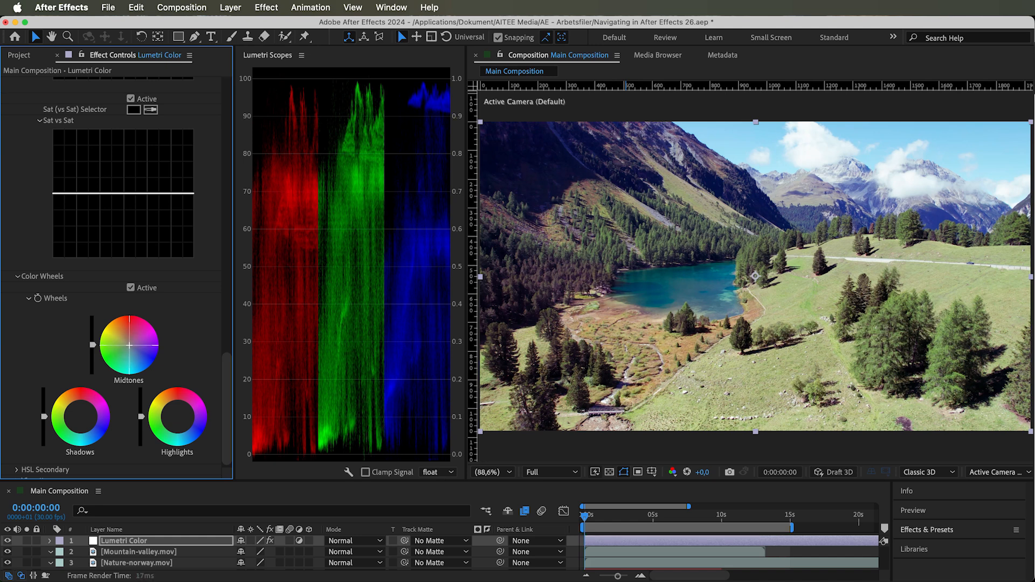
drag(130, 345, 126, 346)
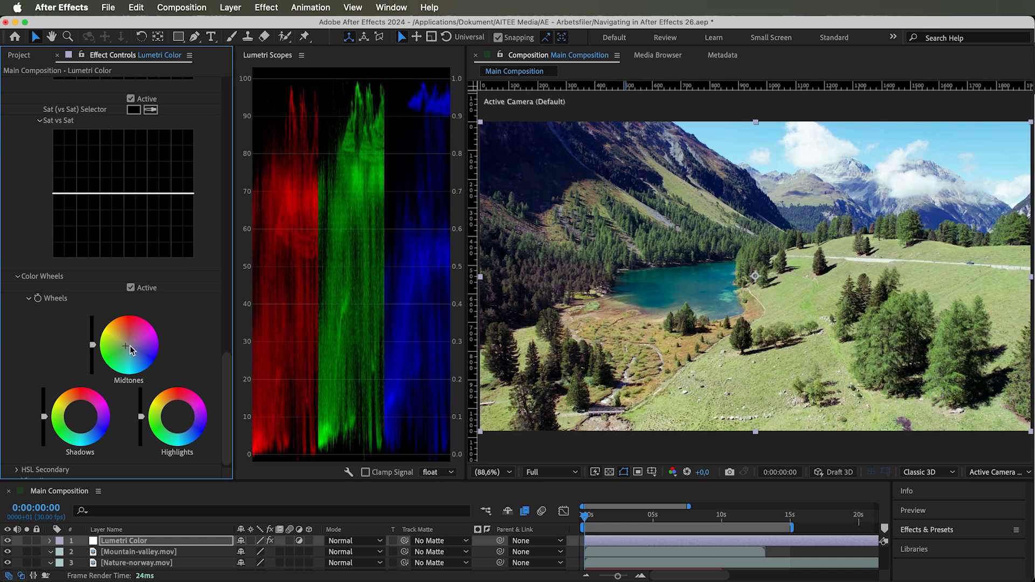
click(177, 417)
drag(178, 416, 179, 418)
Step: Search the effects for "color bala" and apply Color Balance to the Lumetri Color layer
click(915, 531)
click(926, 547)
text(color bala)
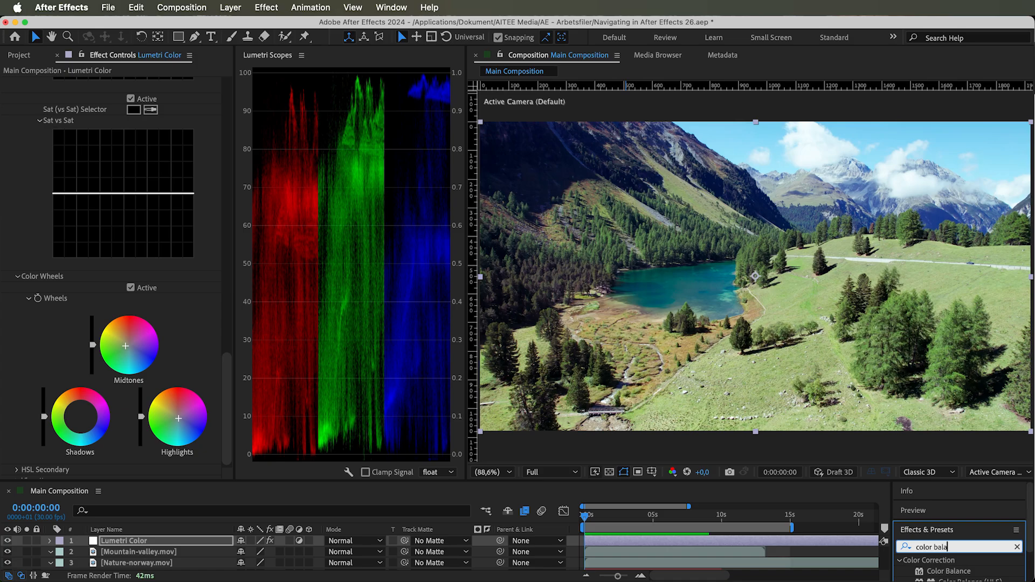
drag(953, 572, 176, 544)
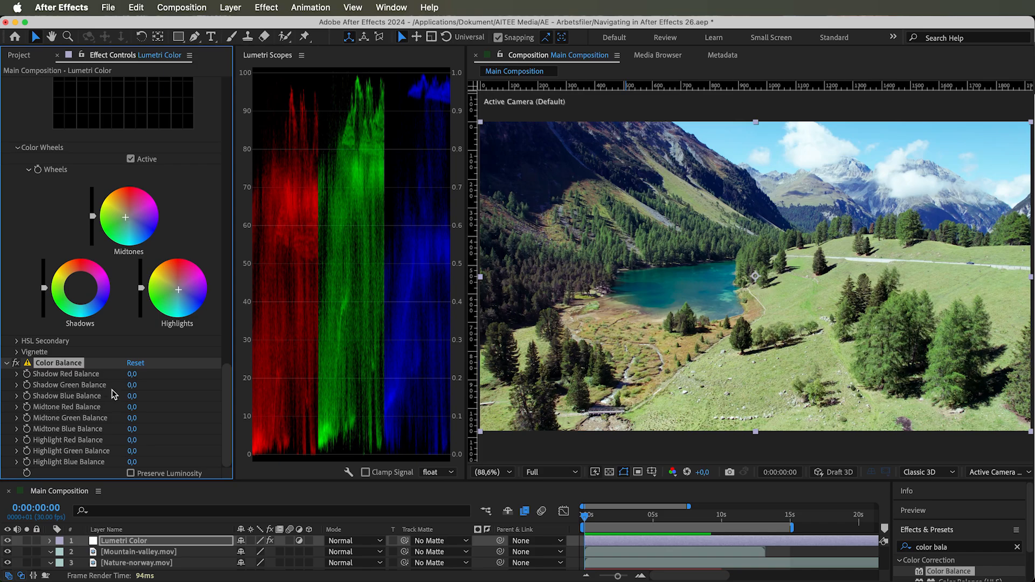
Step: In Color Balance, set Shadow Red to 31, Shadow Blue to 1, Midtone Blue to 28, Highlight Red to 7 and Highlight Blue to -1
mouse_move(135, 378)
mouse_down()
mouse_move(170, 373)
mouse_move(154, 378)
mouse_up()
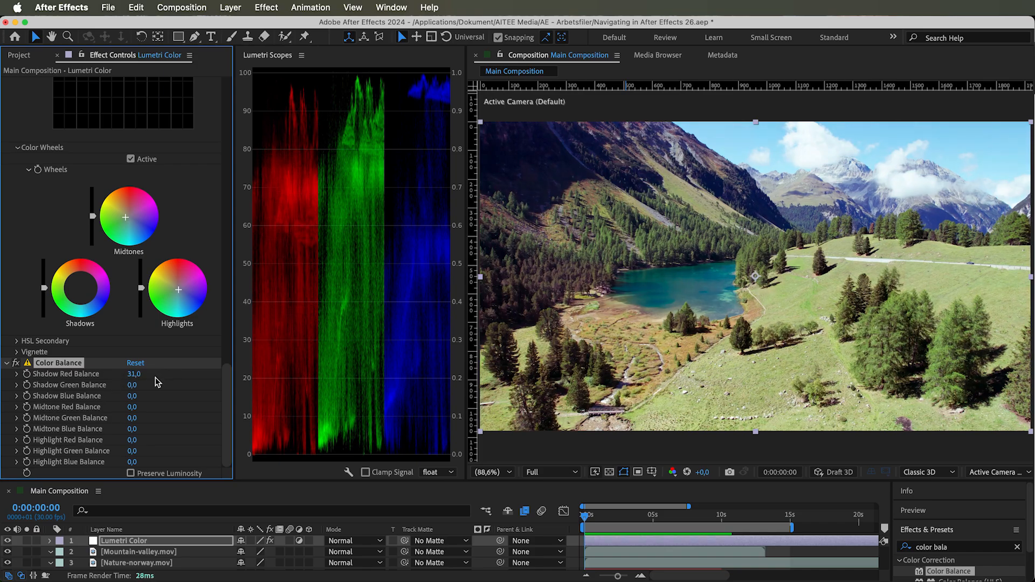
mouse_move(134, 462)
mouse_down()
mouse_move(146, 462)
mouse_move(135, 468)
mouse_up()
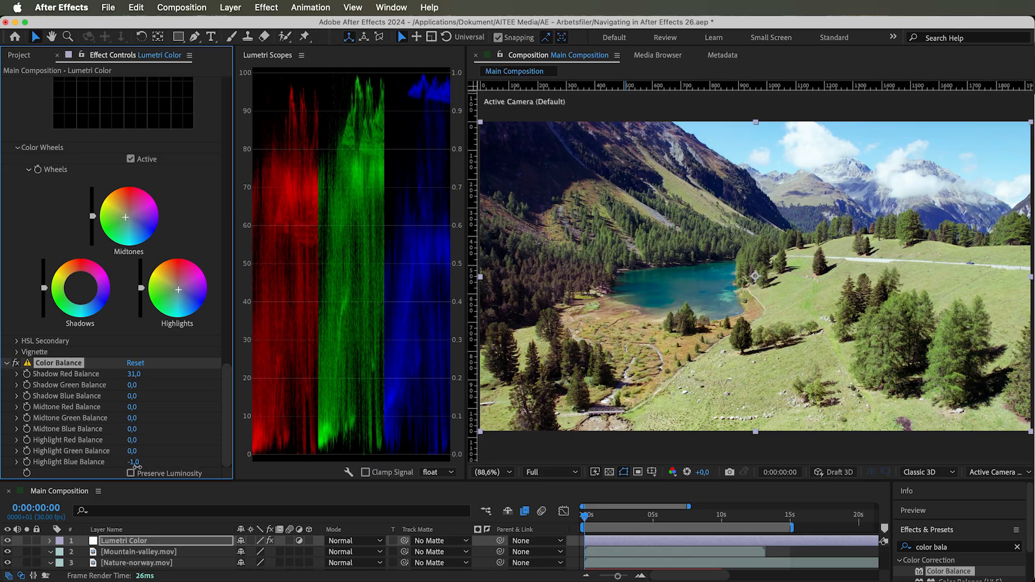
drag(132, 440, 154, 431)
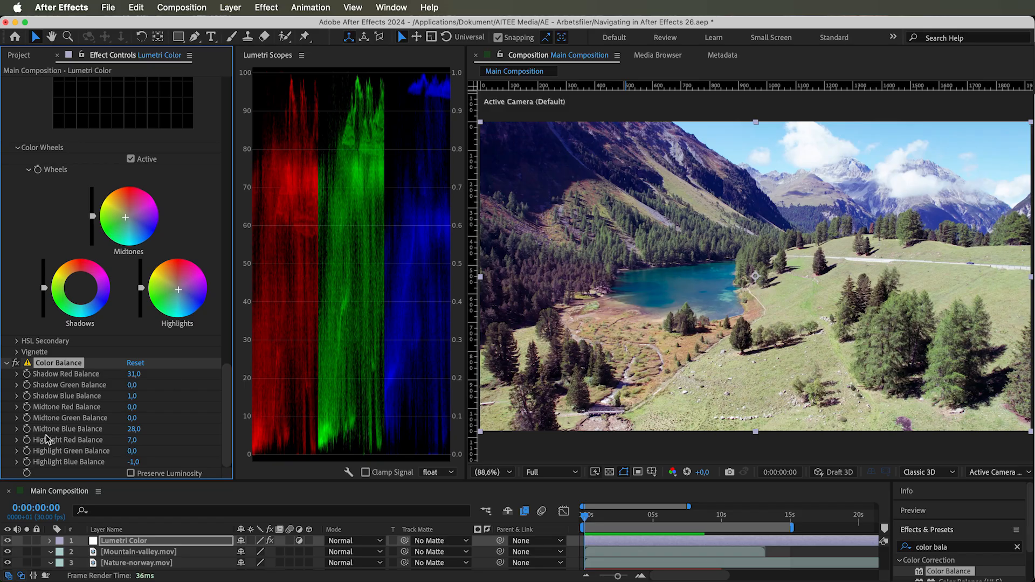
Step: Toggle the visibility of the Lumetri Color layer off and on twice to compare the graded and original footage
click(8, 542)
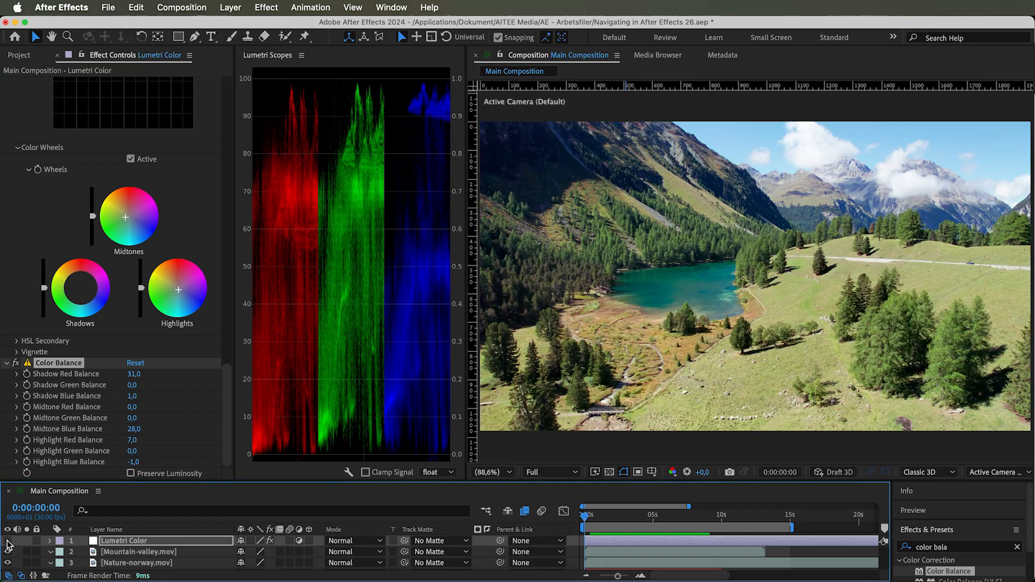
click(8, 541)
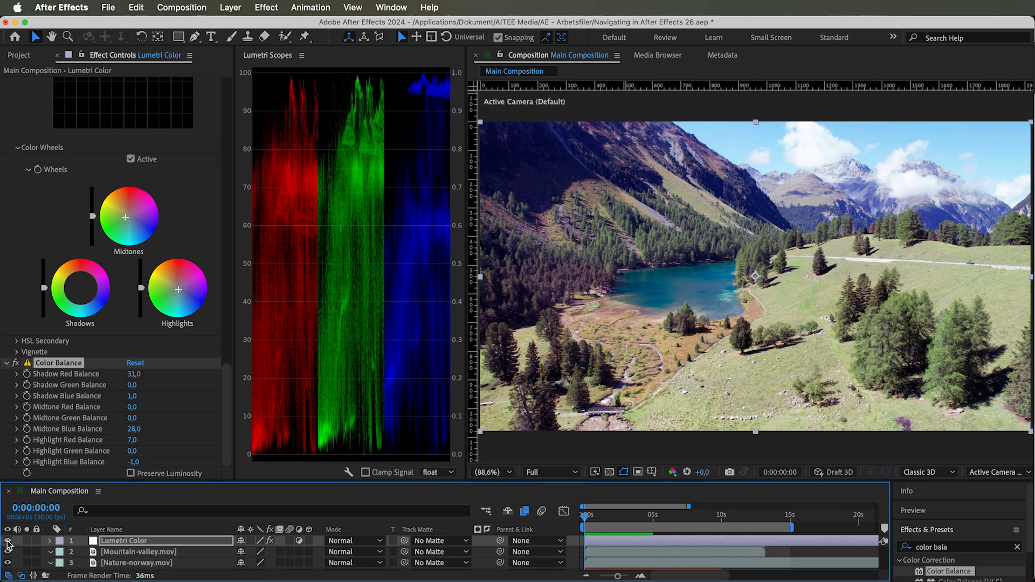
click(8, 542)
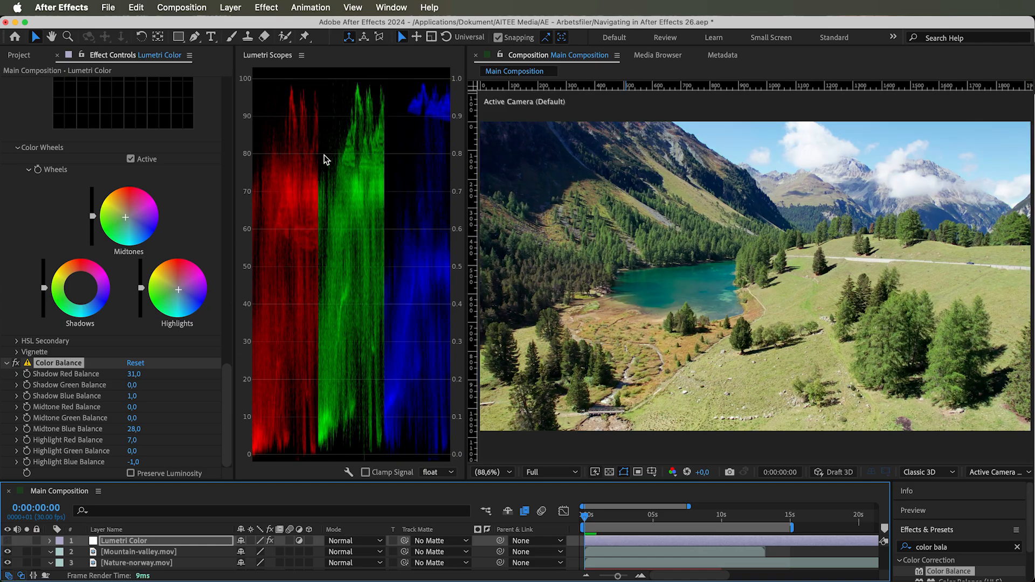
click(7, 541)
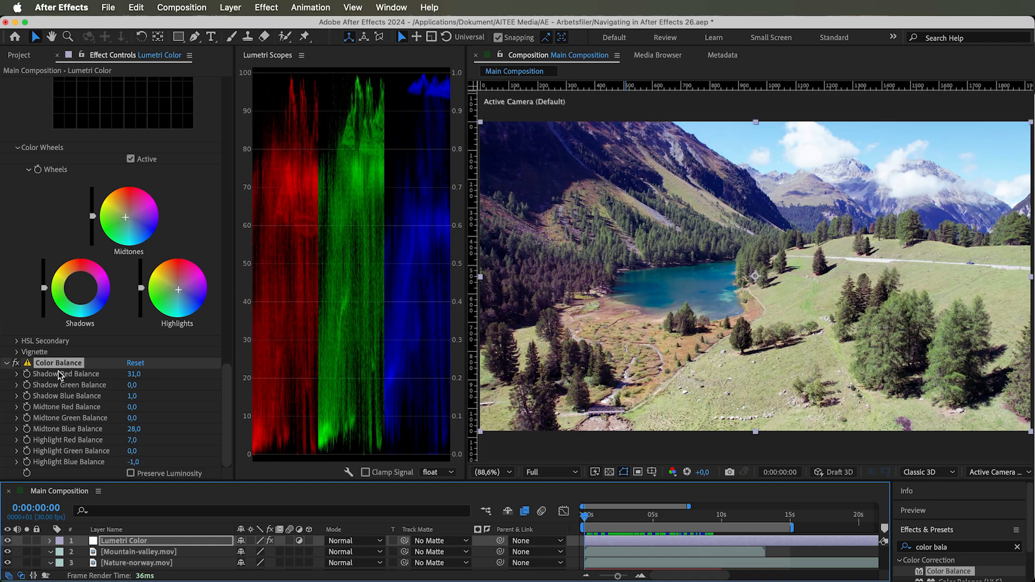
Step: Reset the Color Balance and Lumetri Color effects and enlarge the composition viewer
click(131, 363)
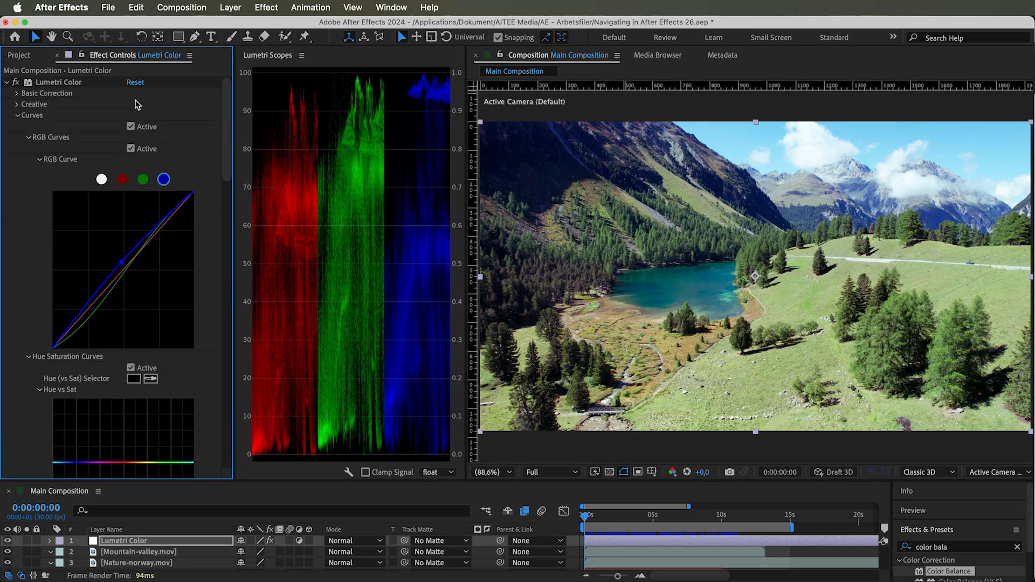
click(136, 84)
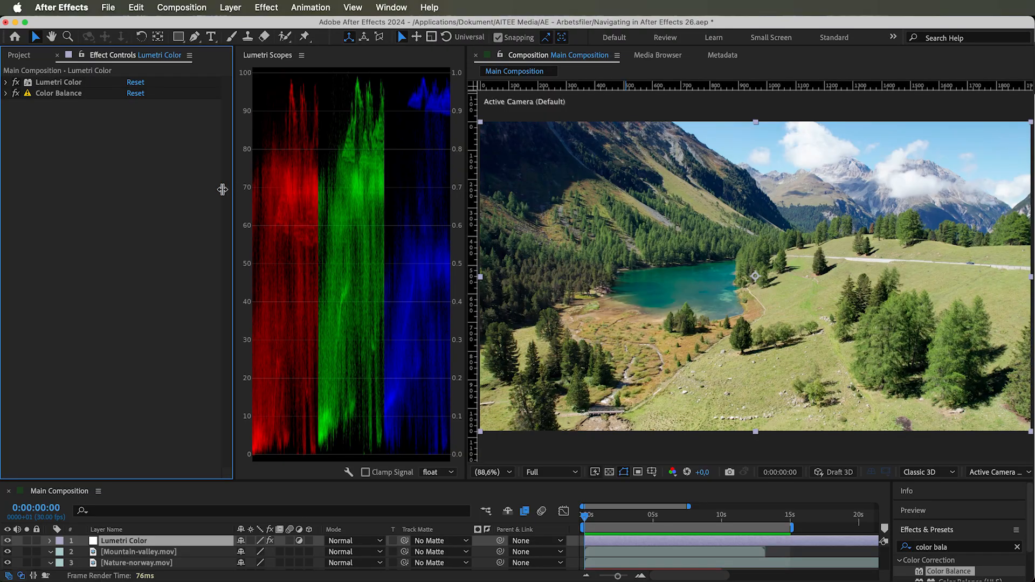
drag(222, 189, 189, 198)
drag(472, 229, 394, 248)
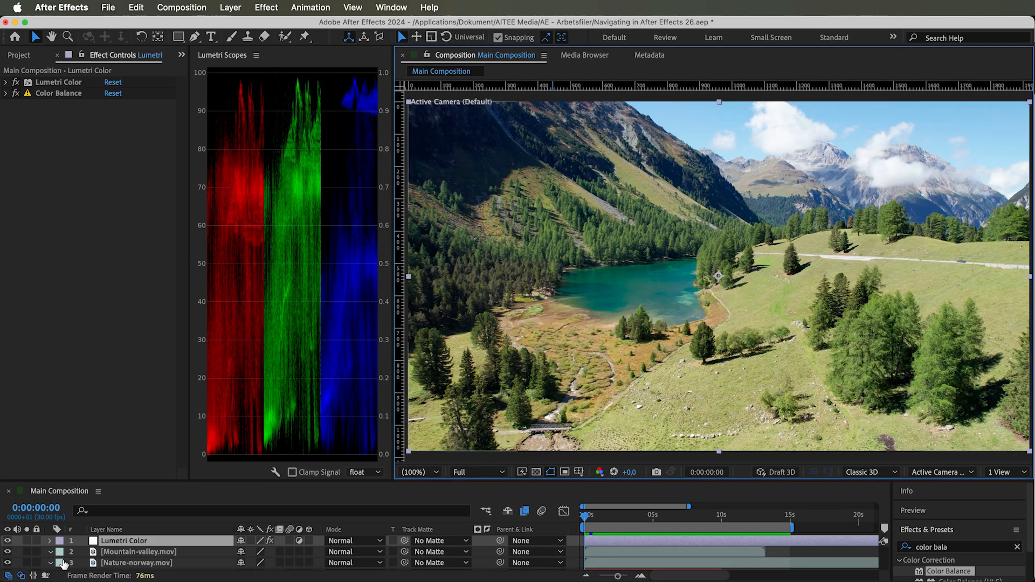
Step: Scale Mountain-valley.mov to 50% and place it in the left half of the frame
click(112, 552)
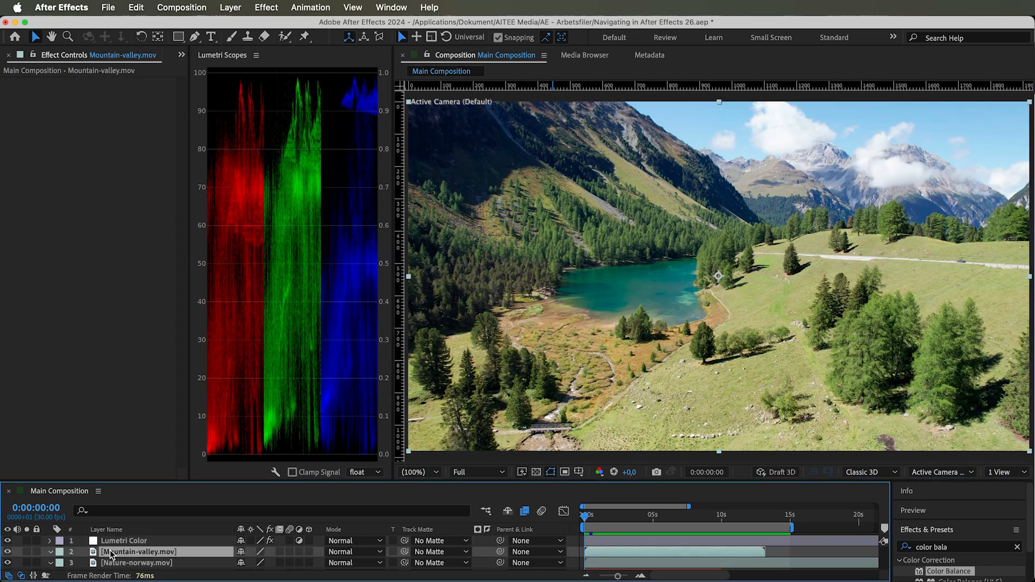
key(s)
click(258, 564)
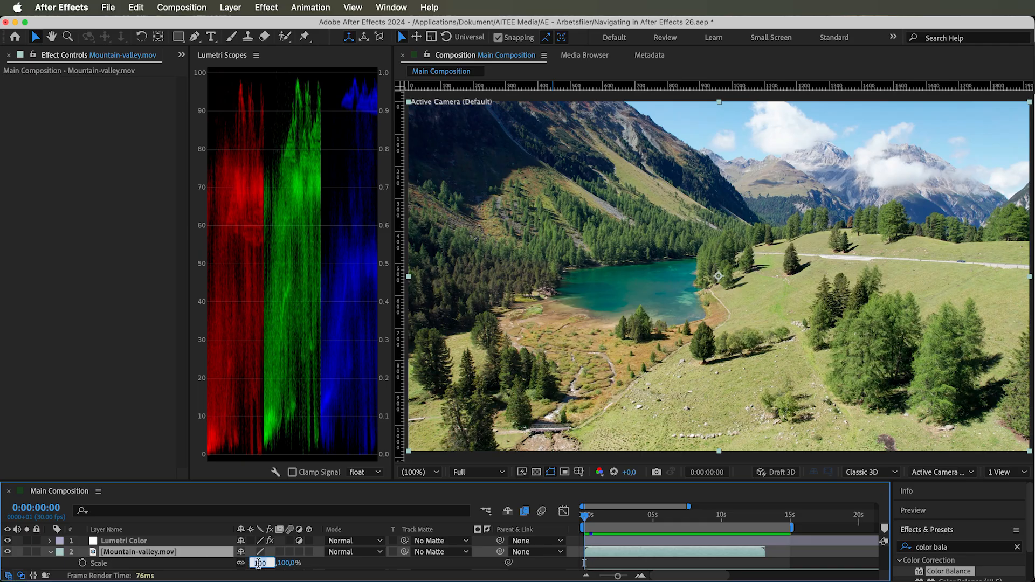
text(50)
key(Return)
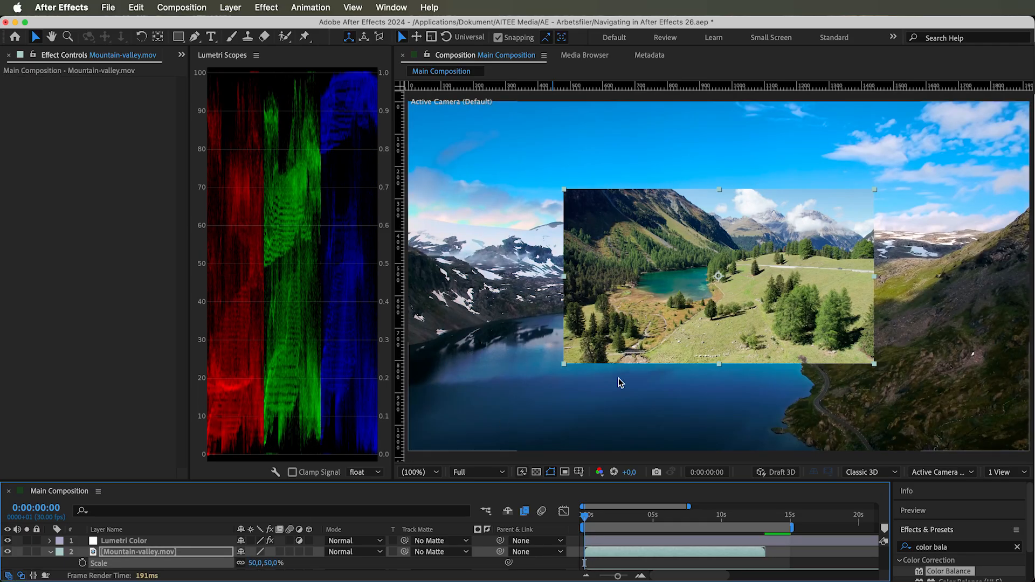
drag(672, 309, 516, 305)
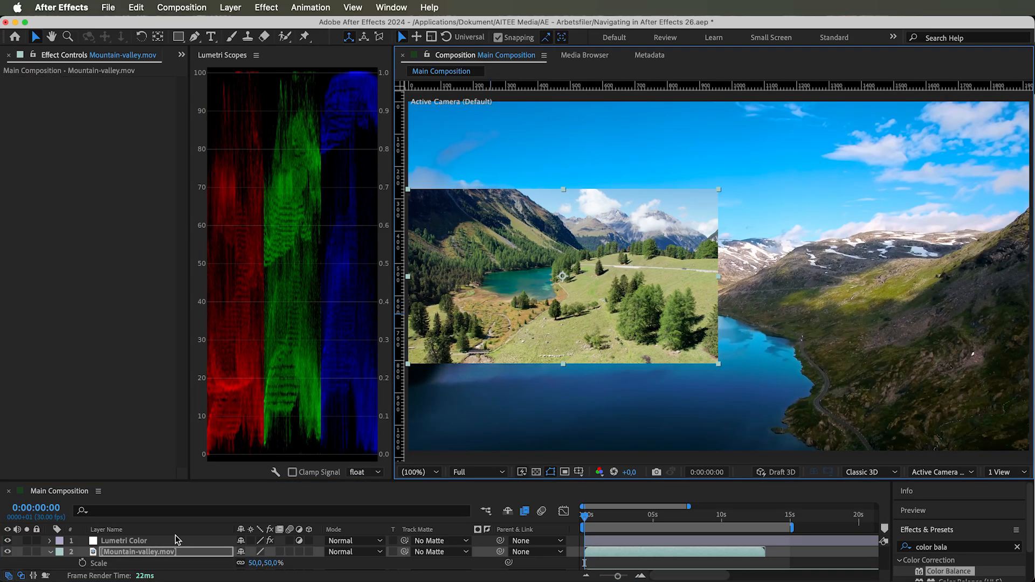
Step: Scale Nature-norway.mov to 50% and place it beside the other clip in the right half of the frame
scroll(146, 550, down, 1)
click(143, 564)
key(s)
scroll(143, 564, down, 2)
click(262, 551)
text(50)
key(Return)
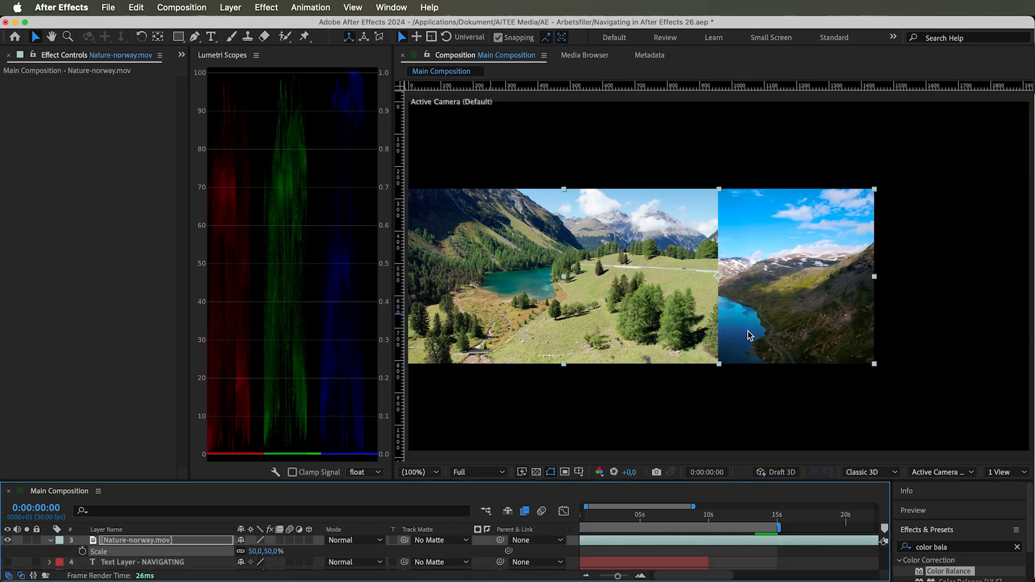
drag(903, 314, 905, 317)
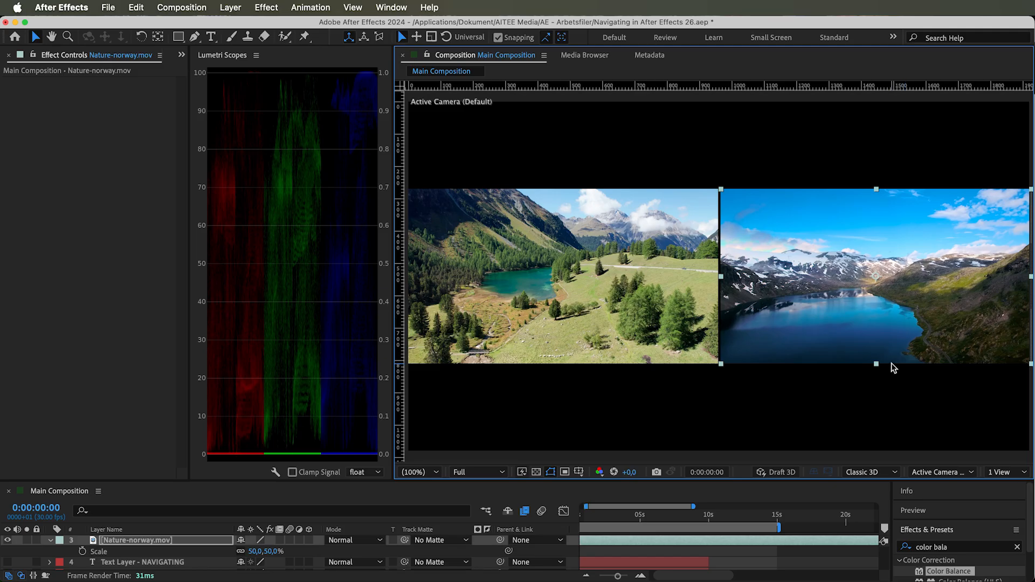
Step: Deselect the layers and widen the Lumetri Scopes area by narrowing the effect controls and composition viewer
click(826, 557)
drag(189, 341, 125, 358)
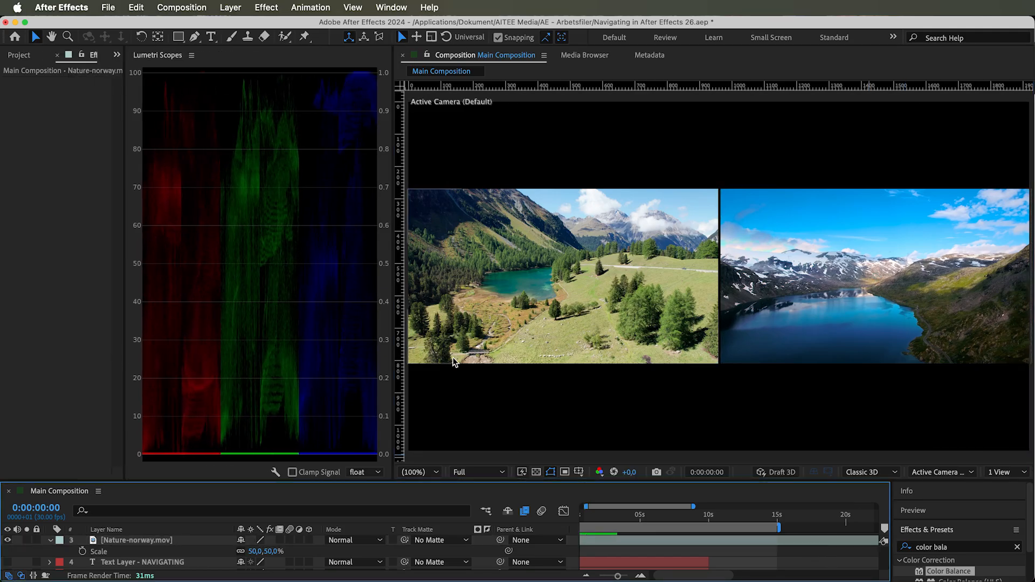
drag(393, 369, 453, 374)
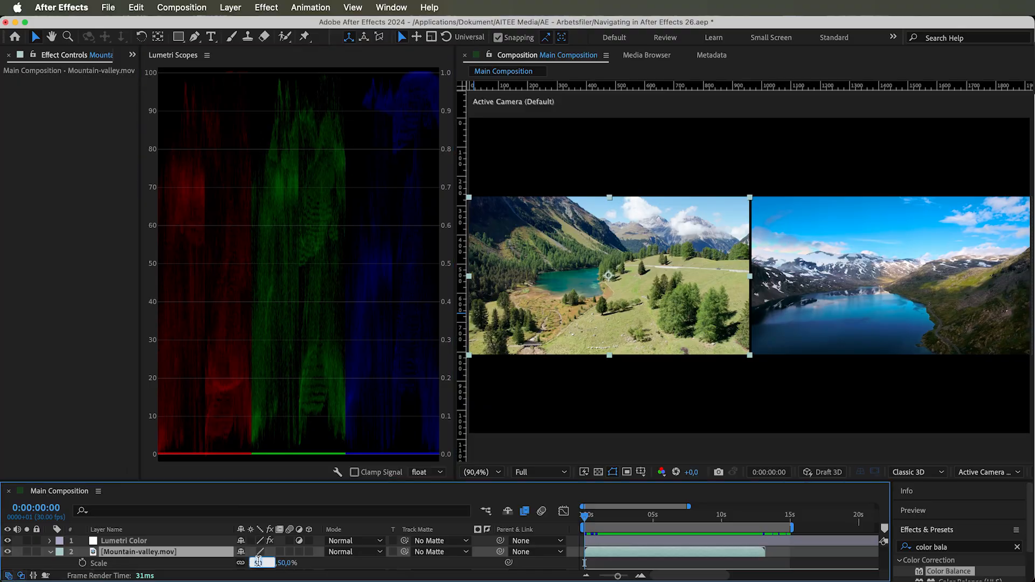
Step: Set the scale of both Mountain-valley.mov and Nature-norway.mov to 55%
drag(259, 563, 270, 563)
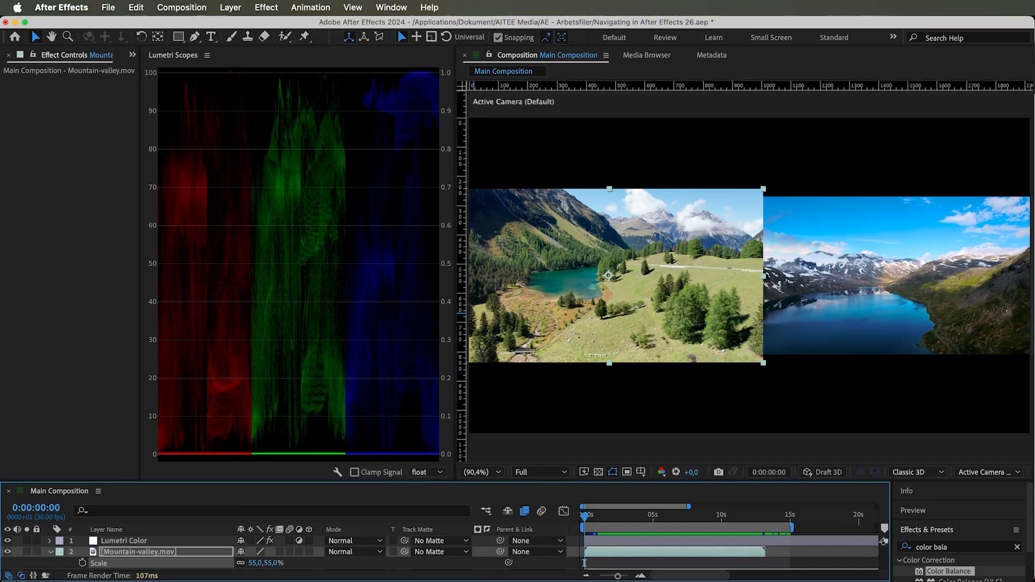
scroll(182, 551, down, 3)
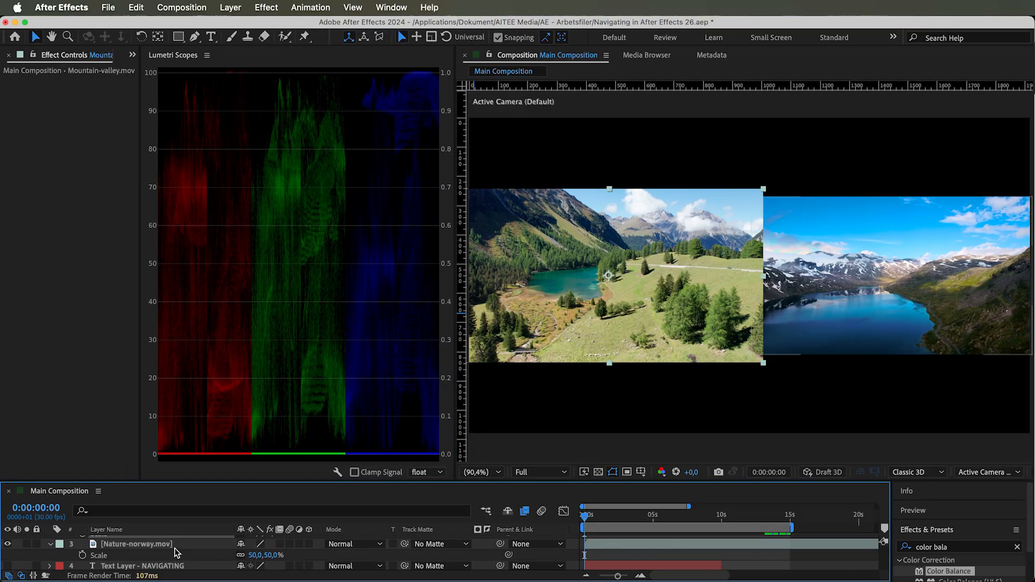
click(175, 548)
click(256, 555)
text(55)
key(Return)
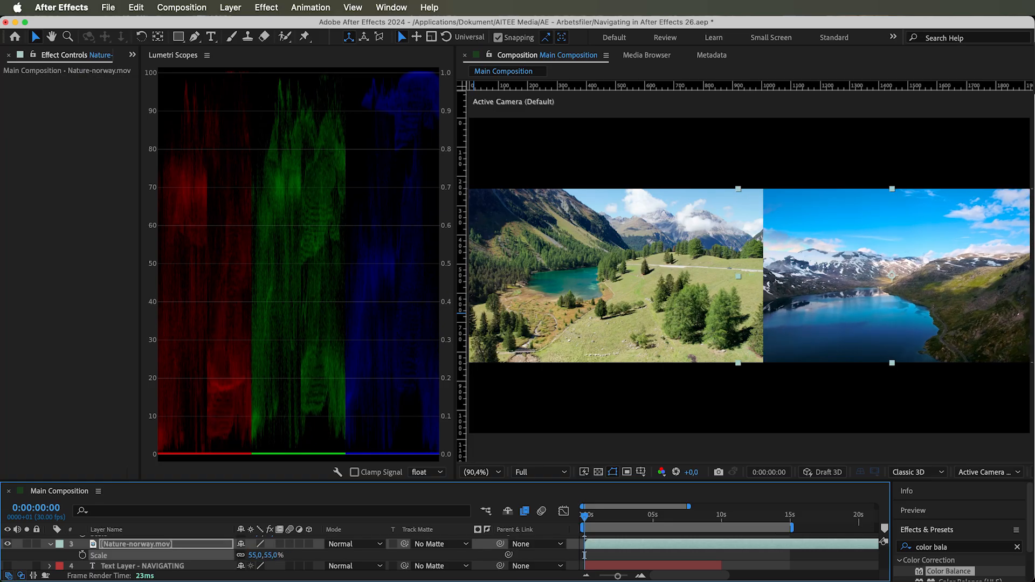
Step: Undo the last two changes and redo them to compare the scope readings
key(super+z)
key(super+z)
key(super+shift+z)
key(super+shift+z)
Step: Try the Bright, Normal and Dimmed brightness options for the Lumetri Scopes parade and finish on Bright
click(337, 473)
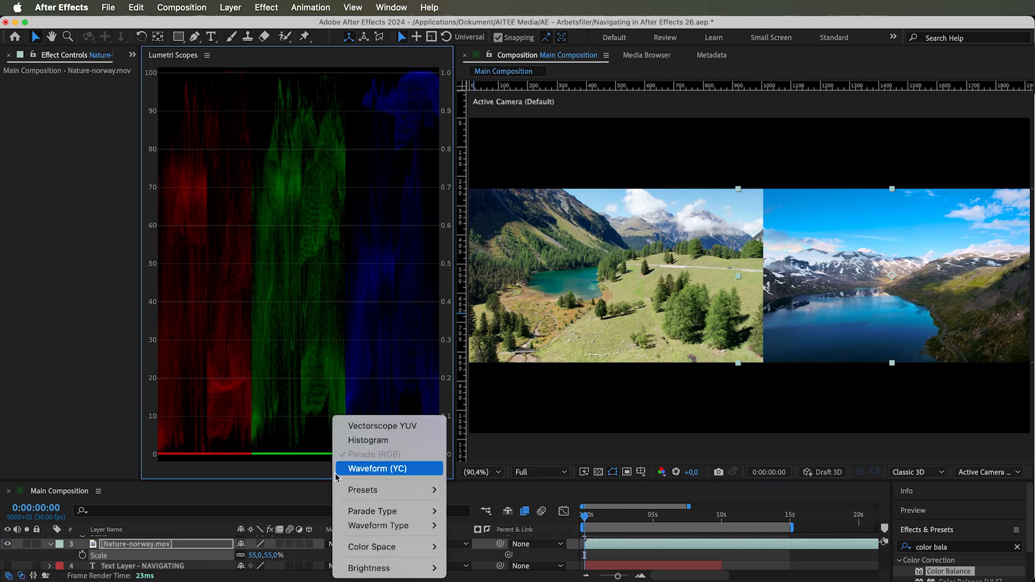
mouse_move(390, 570)
click(477, 539)
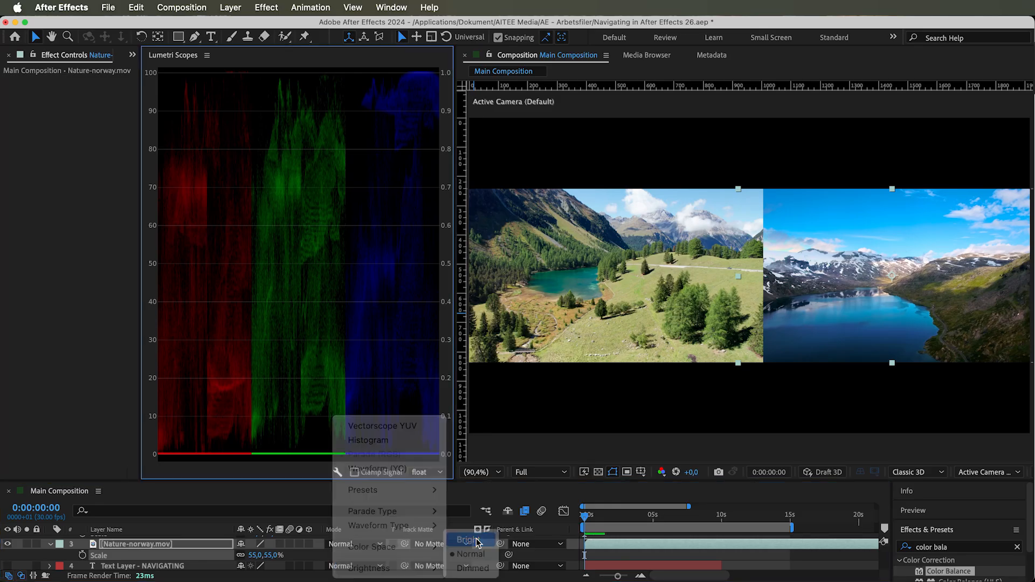
click(338, 472)
mouse_move(377, 566)
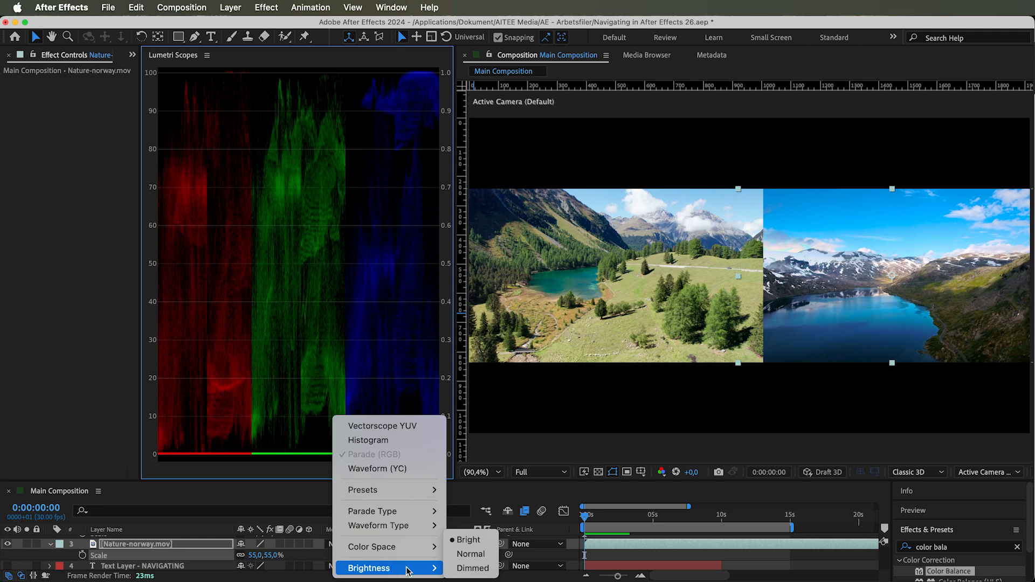
click(470, 555)
click(337, 472)
mouse_move(378, 566)
click(470, 567)
click(337, 473)
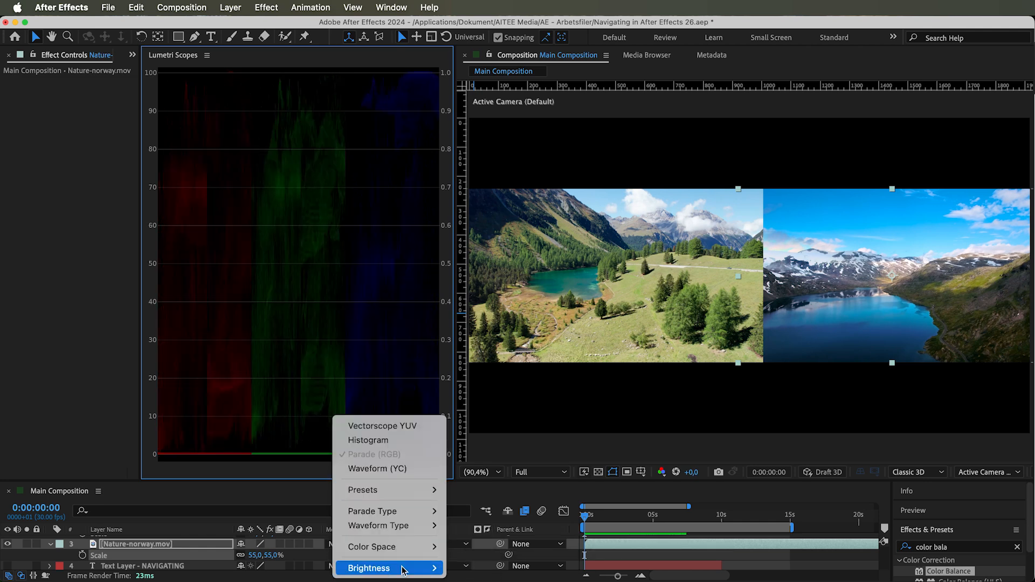
click(469, 540)
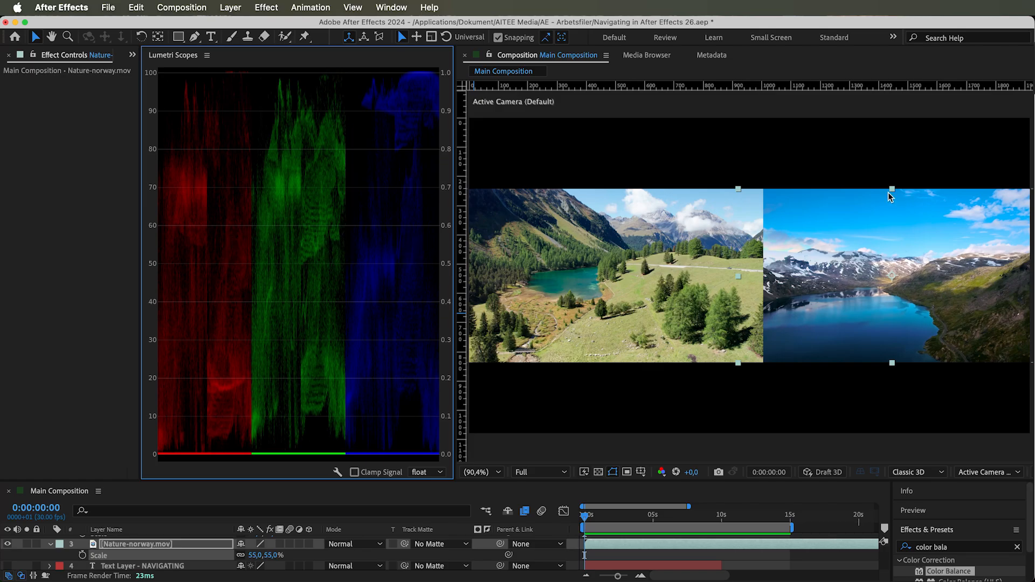
Step: Hide and show Nature-norway.mov and Mountain-valley.mov one at a time to compare each clip's share of the RGB parade
click(9, 544)
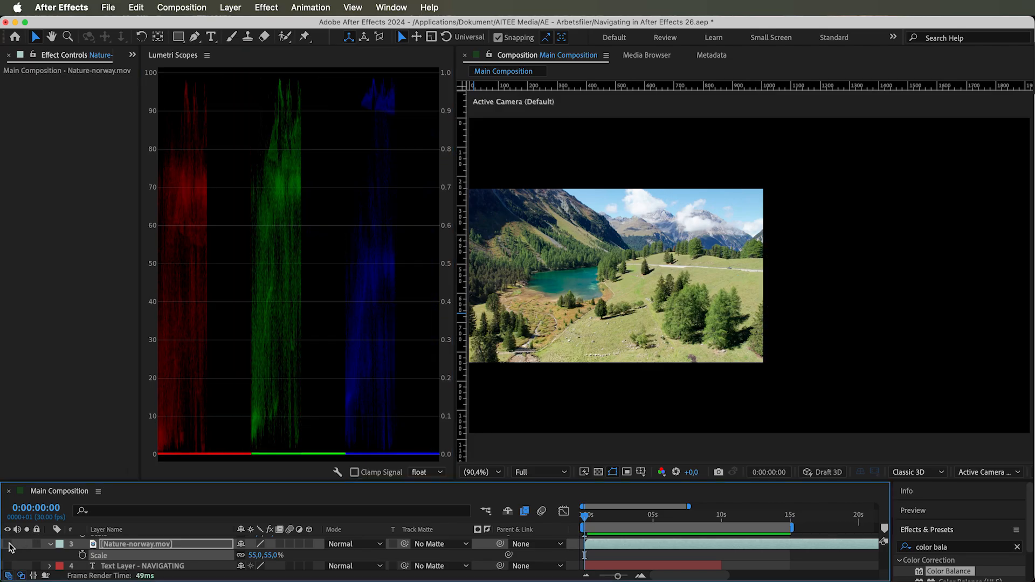
click(9, 544)
scroll(22, 550, up, 1)
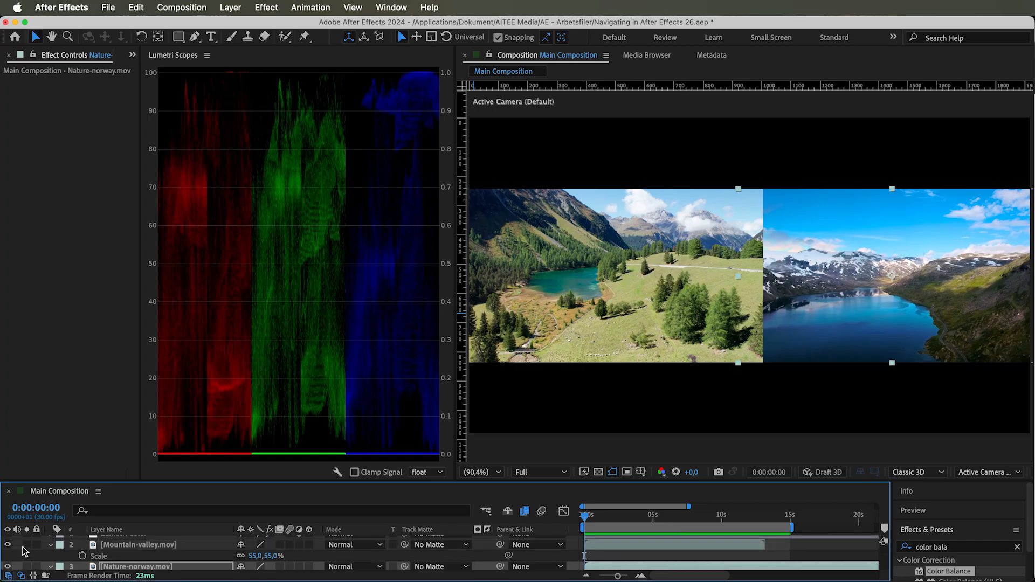
click(8, 545)
click(9, 546)
Step: Expand the Lumetri Color effect on the Lumetri Color adjustment layer and look through its Basic Correction and Curves settings
scroll(150, 557, up, 1)
click(139, 542)
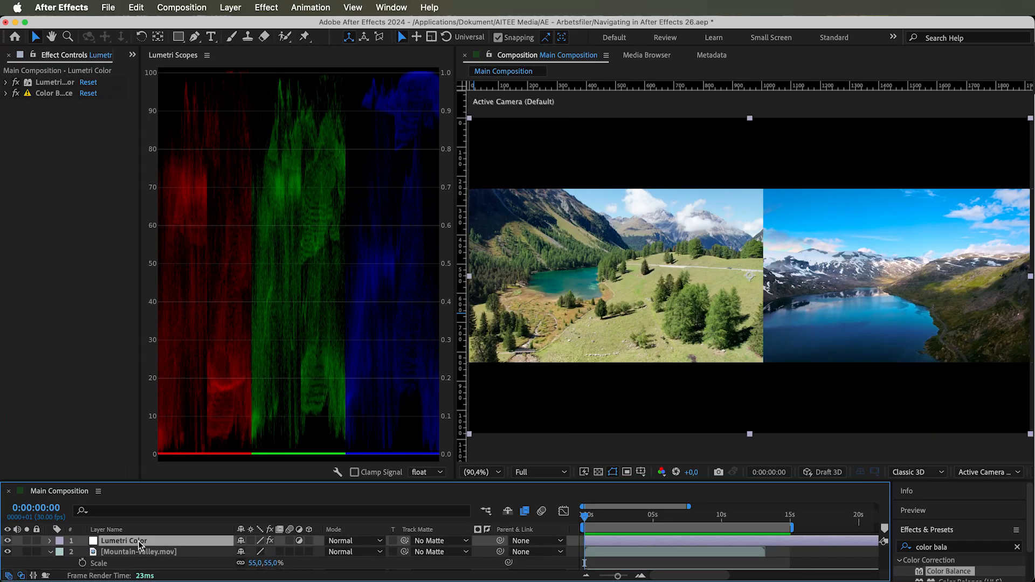
click(6, 83)
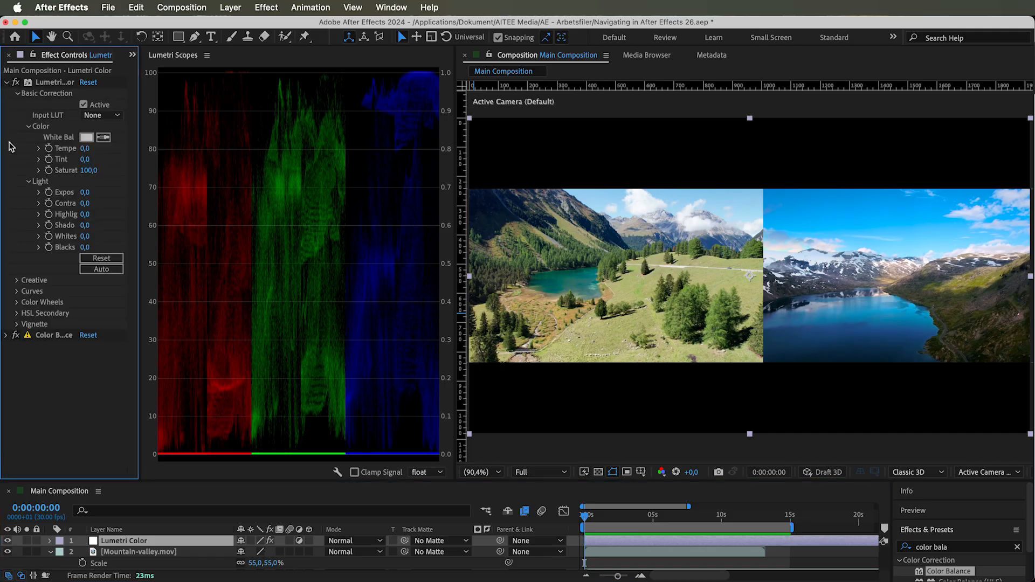
click(16, 291)
scroll(17, 315, down, 5)
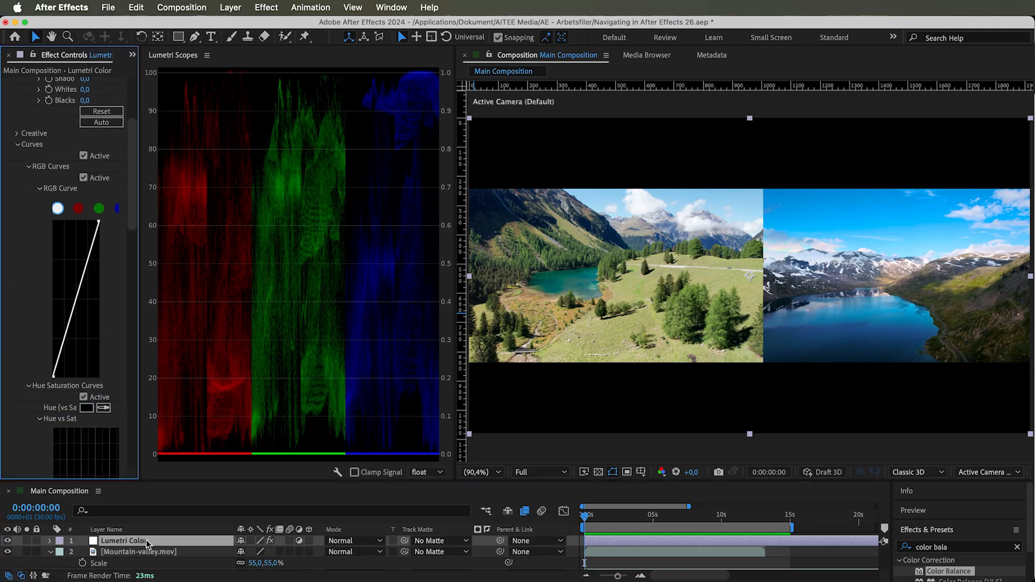
Step: Duplicate the Lumetri Color layer and place the copy directly above Nature-norway.mov
drag(161, 481, 162, 463)
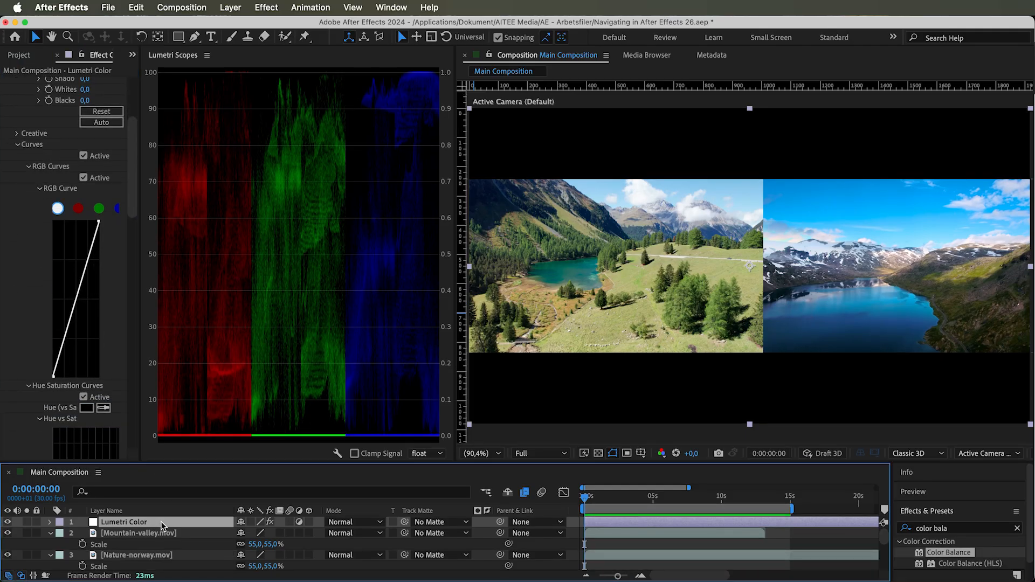
key(super+d)
drag(156, 519, 158, 557)
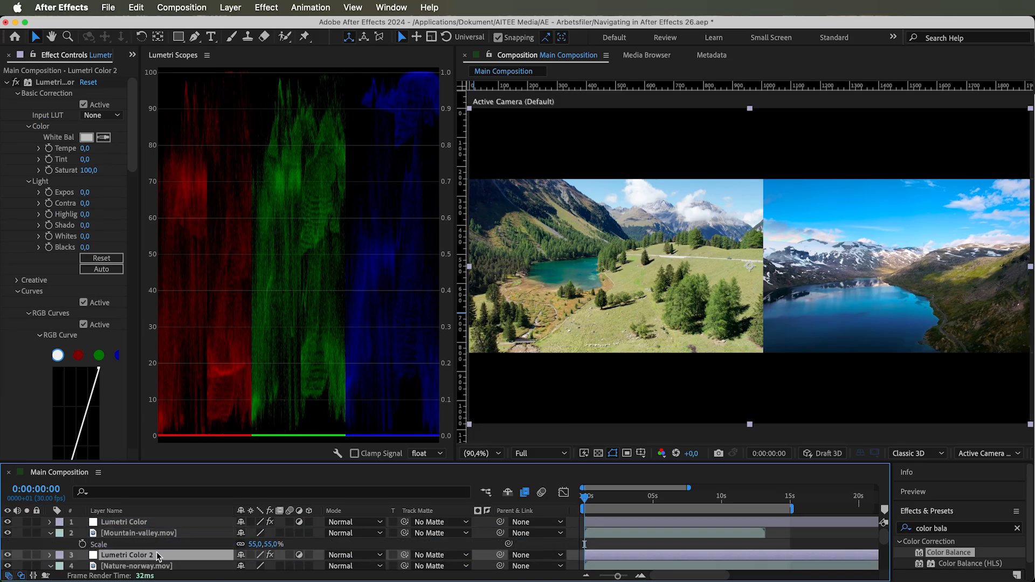
Step: Pre-compose the Lumetri Color and Mountain-valley.mov layers as "Mountain Valley" and return to Main Composition
click(136, 522)
shift+click(134, 532)
key(super+shift+c)
text(Mountain Valley)
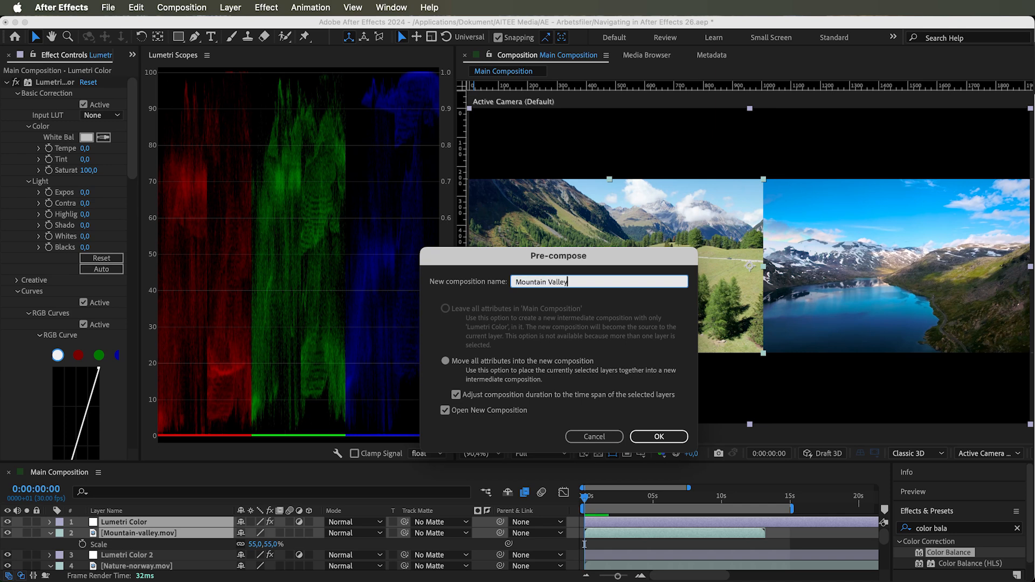
key(Return)
click(65, 472)
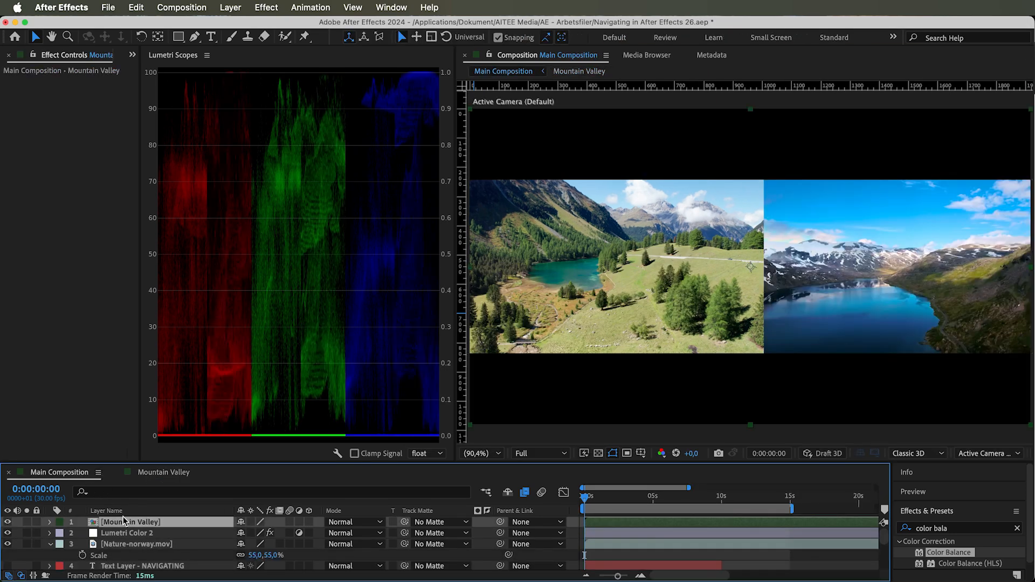
Step: Find the Lumetri Color effect and apply it to the Mountain Valley precomp layer
click(936, 528)
text(lumet)
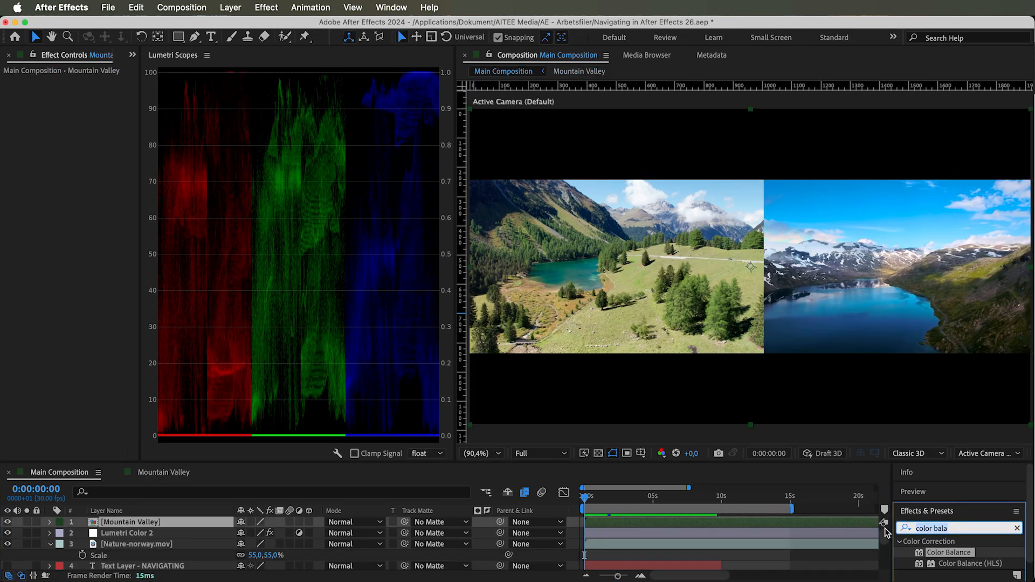
text(ri c)
drag(960, 558, 156, 525)
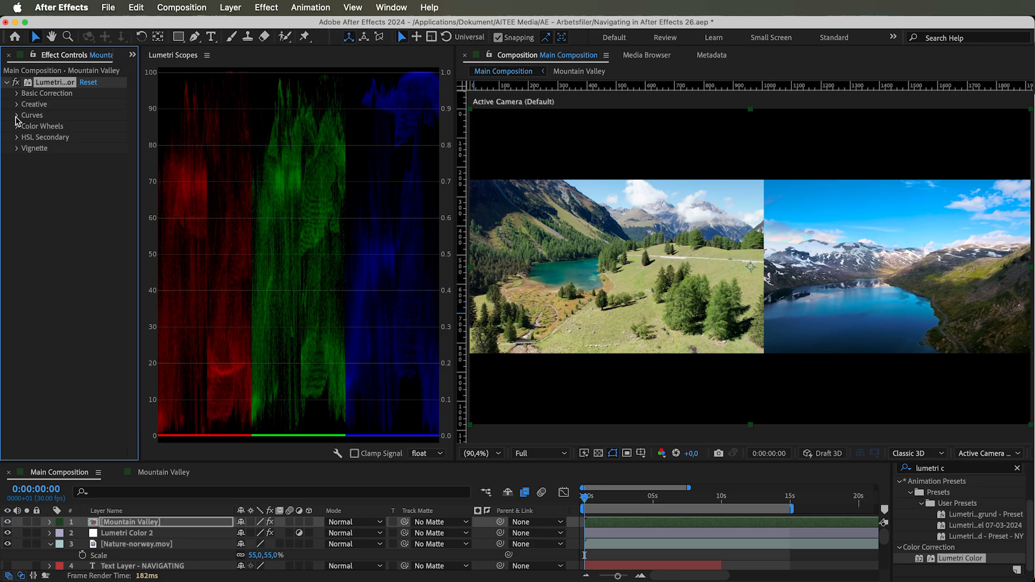
Step: Try bending the blue RGB curve of the Mountain Valley layer, and undo the change
click(16, 115)
click(118, 180)
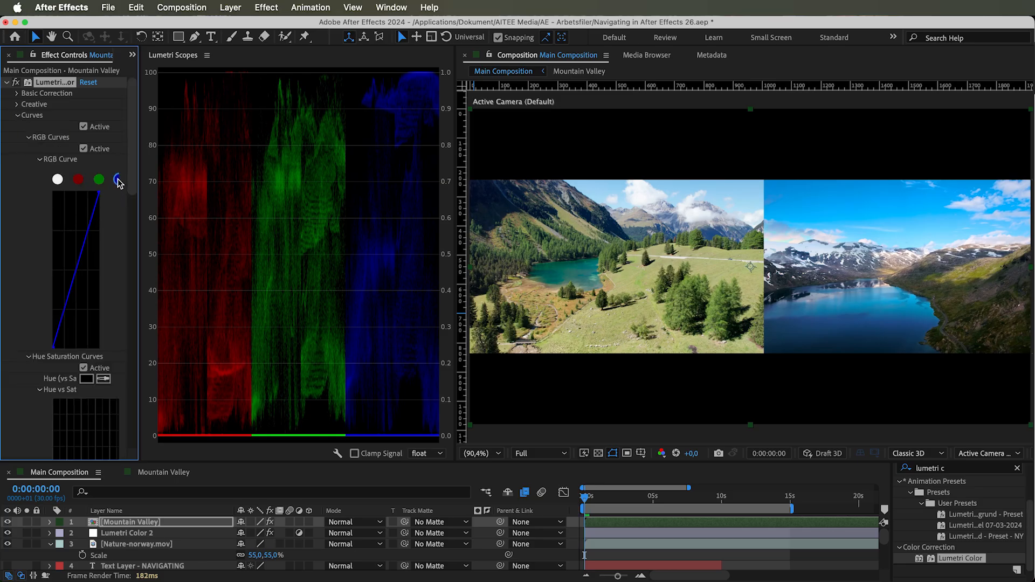
drag(88, 226, 71, 250)
key(super+z)
Step: Try lowering the shadow end of the Mountain Valley layer's green RGB curve, and undo the change
click(17, 95)
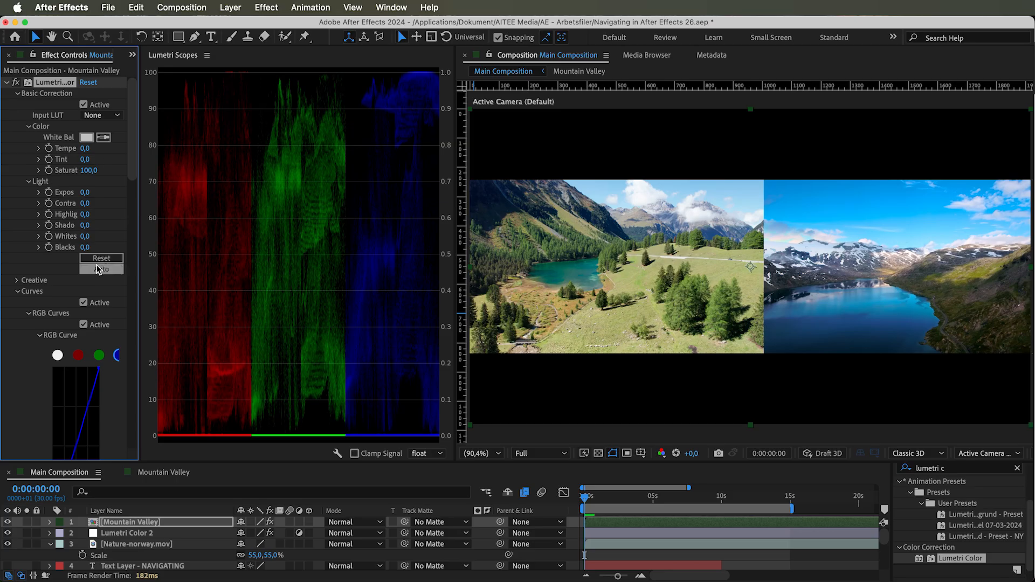
click(98, 355)
scroll(40, 375, down, 5)
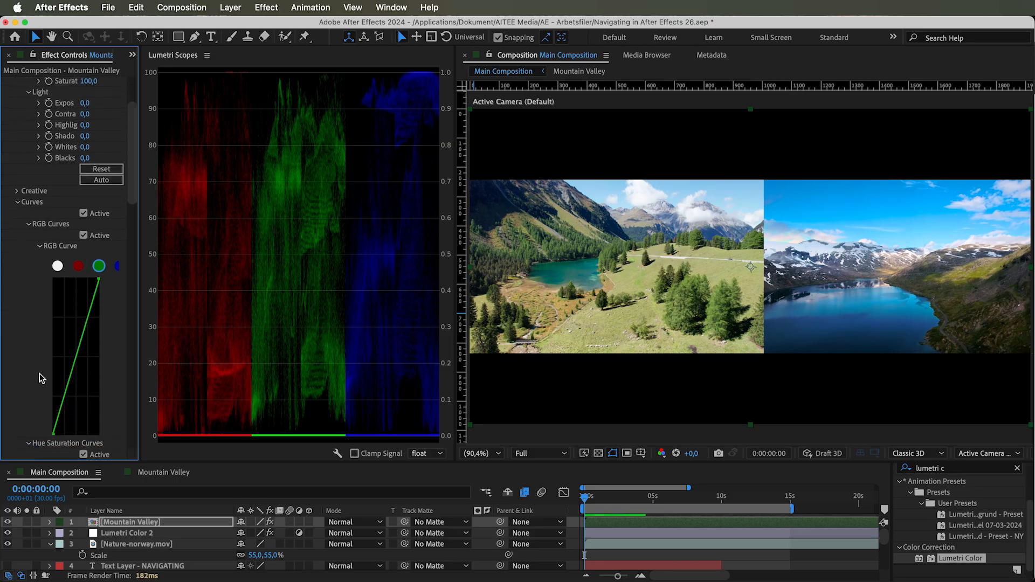
drag(56, 416, 54, 415)
key(super+z)
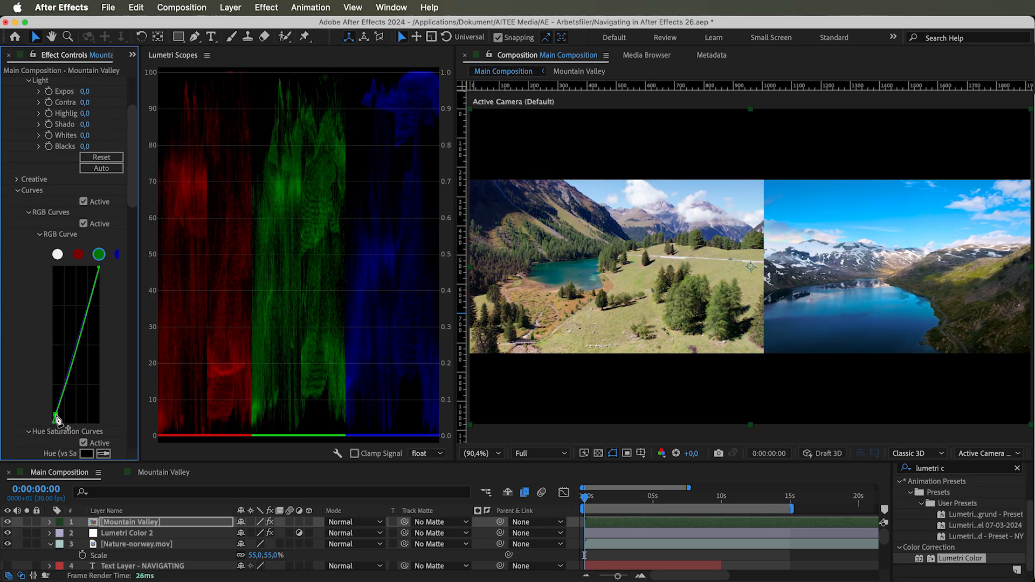
Step: Apply the Lumetri Color effect to the Nature-norway.mov layer
click(137, 545)
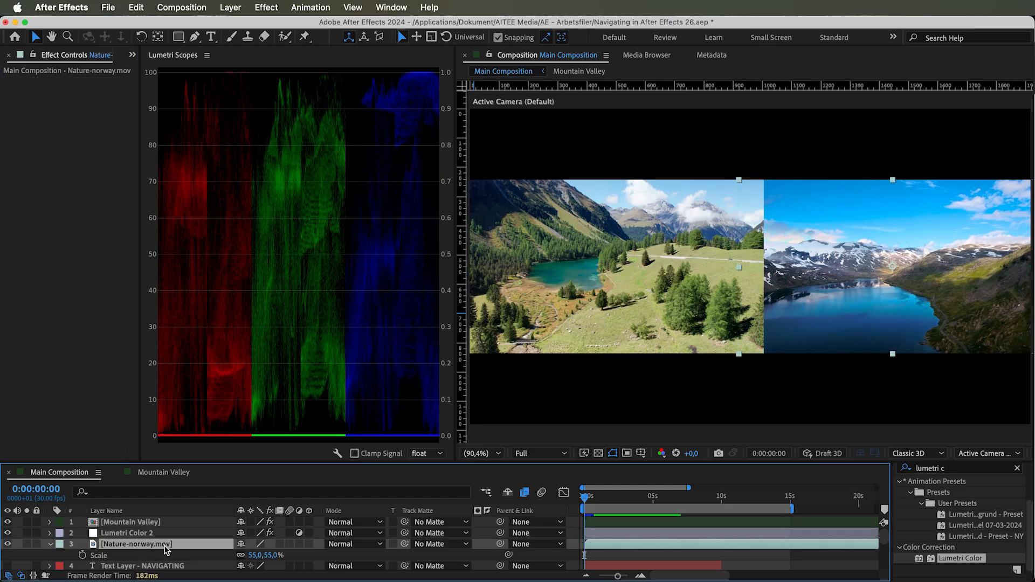
click(925, 557)
drag(927, 560, 181, 550)
Step: Lower the highlight end of the blue RGB curve in the Lumetri Color effect on Nature-norway.mov
click(16, 114)
click(117, 180)
drag(99, 193, 97, 209)
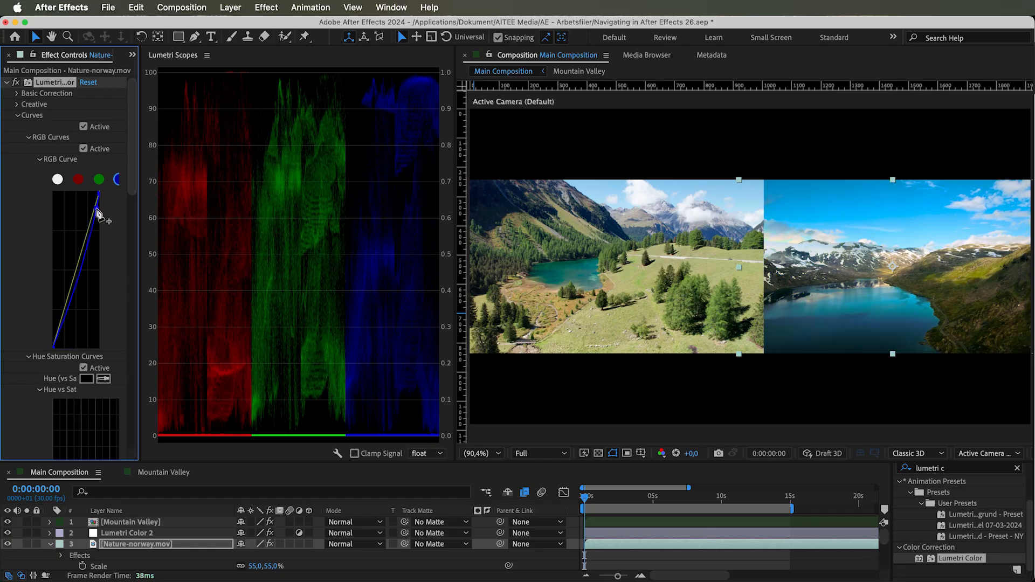
Step: Lower the shadows on Nature-norway.mov's green RGB curve and adjust the highlights and shadows of its red curve
click(98, 179)
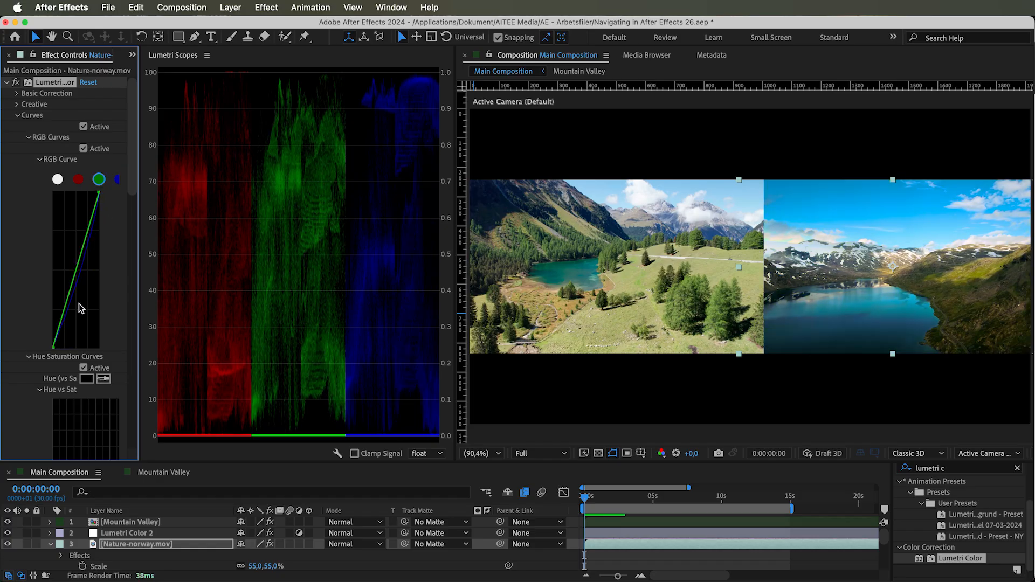
drag(59, 336, 60, 337)
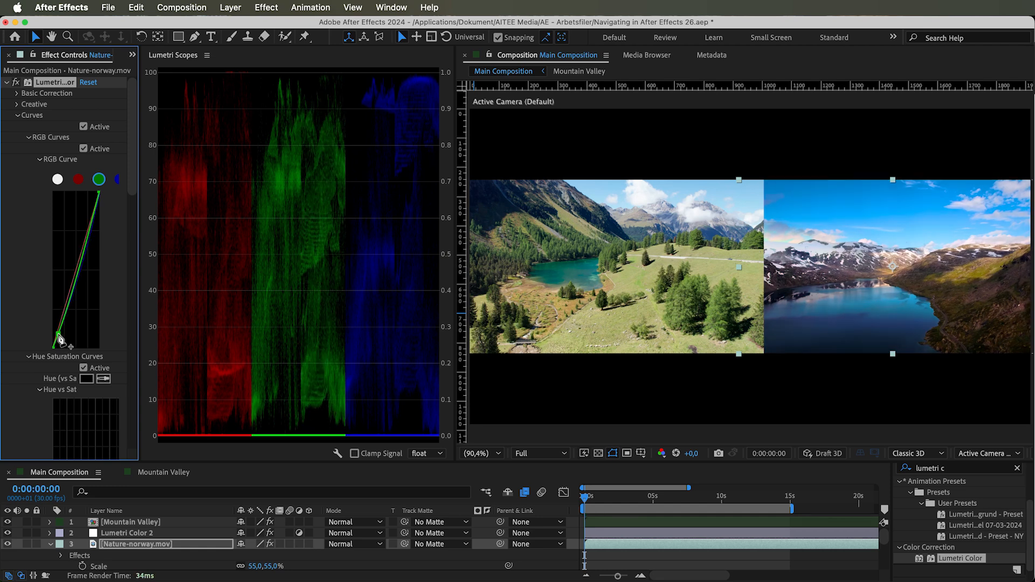
click(79, 179)
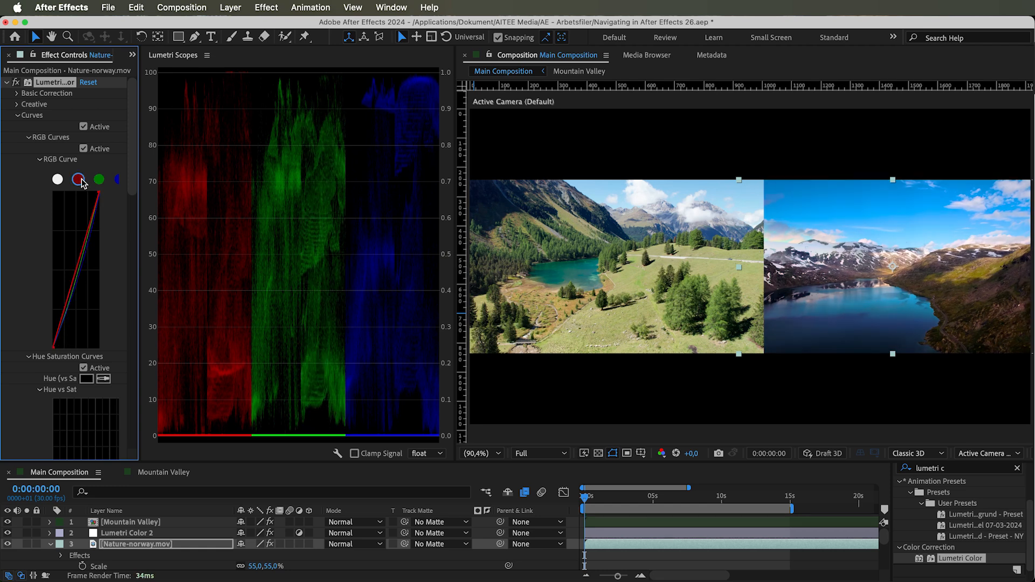
drag(98, 198, 102, 198)
drag(65, 315, 66, 311)
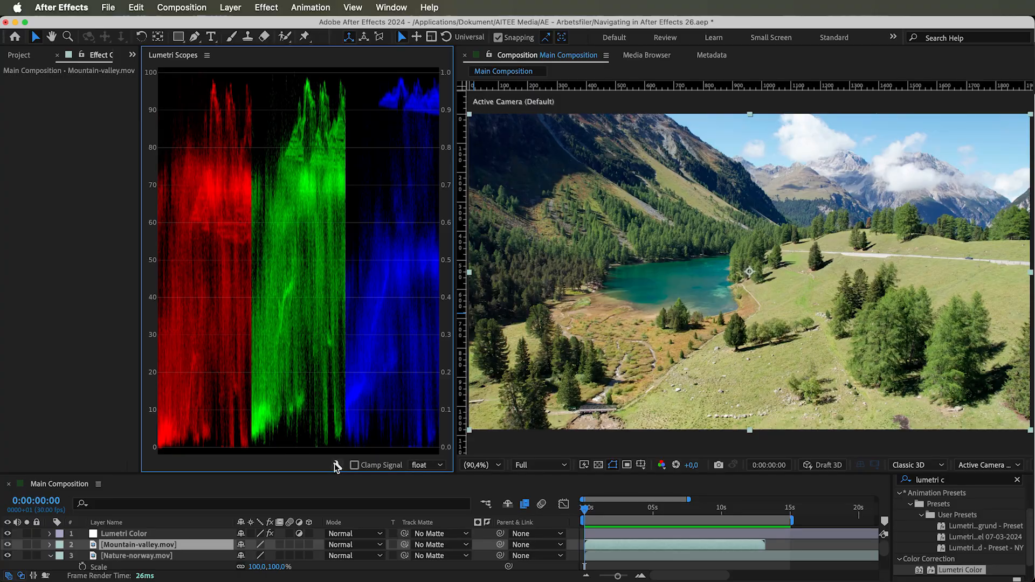
Step: Try the YUV and RGB-White parade types in the Lumetri Scopes and finish on YUV-White
click(336, 465)
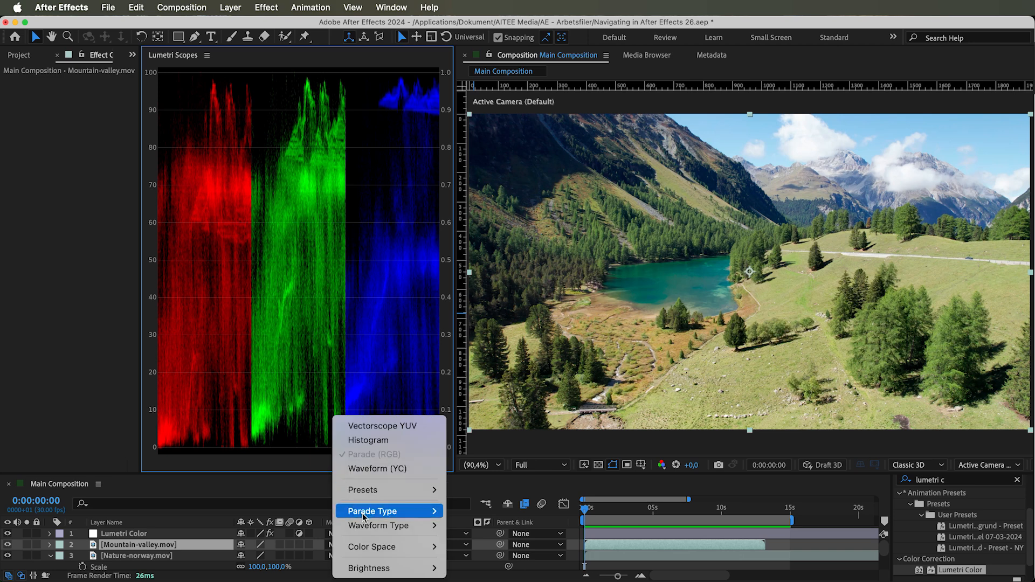
mouse_move(375, 515)
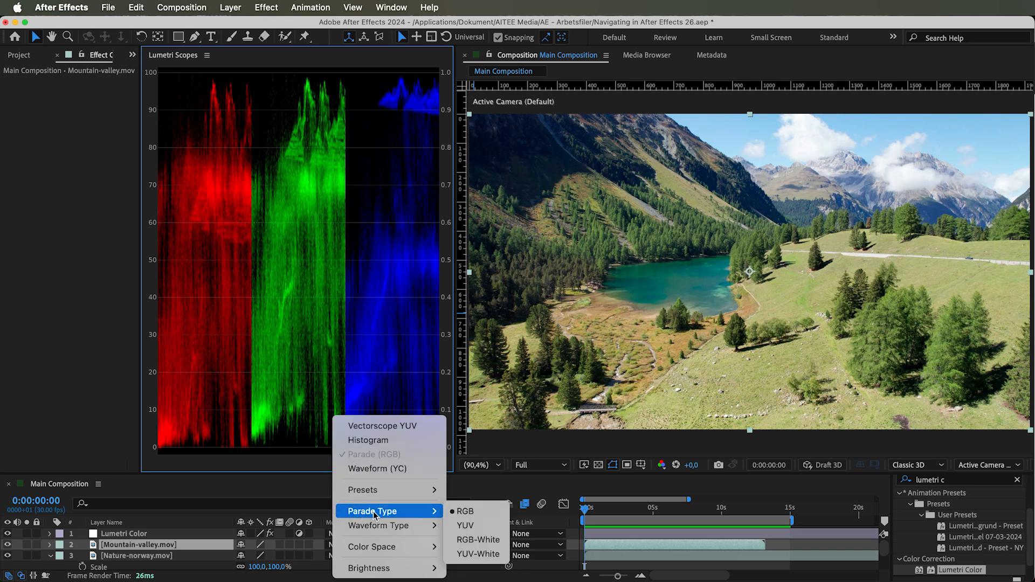
click(470, 526)
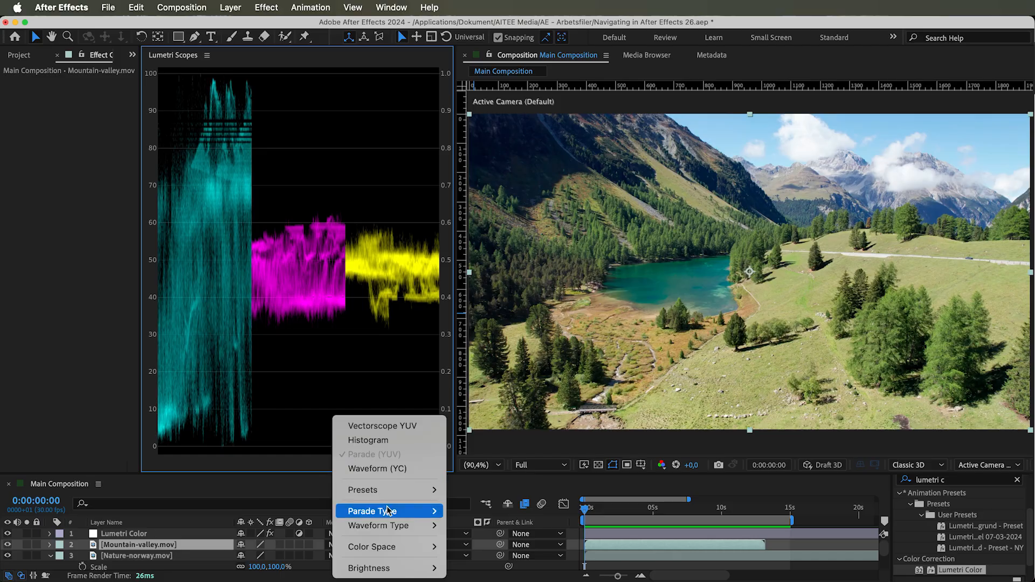
mouse_move(431, 511)
click(479, 539)
click(338, 466)
mouse_move(410, 511)
click(481, 557)
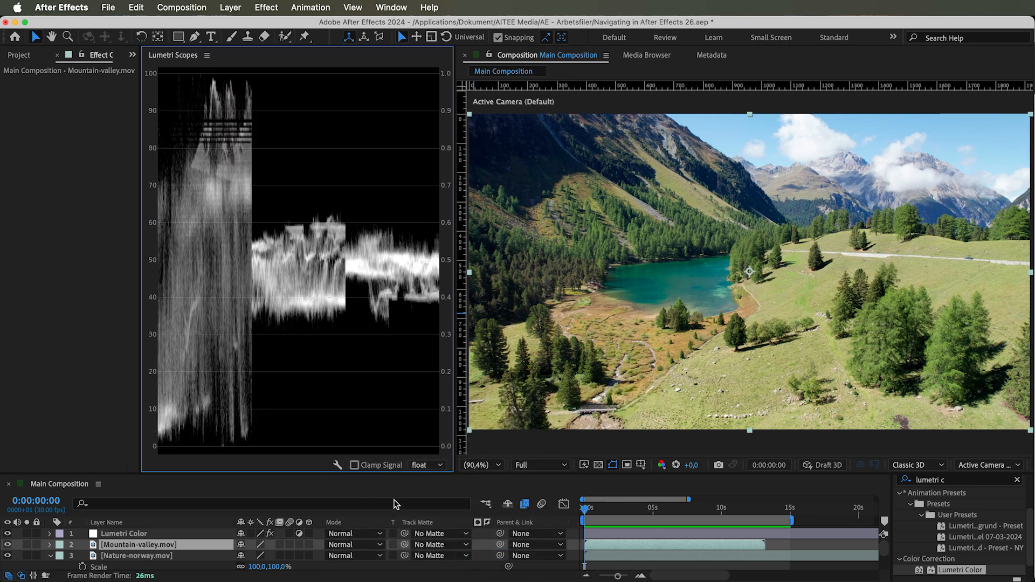
Step: Try the Rec. 601 and Rec. 709 color spaces for the Lumetri Scopes and finish on Rec. 2020
click(337, 465)
mouse_move(389, 529)
mouse_move(394, 552)
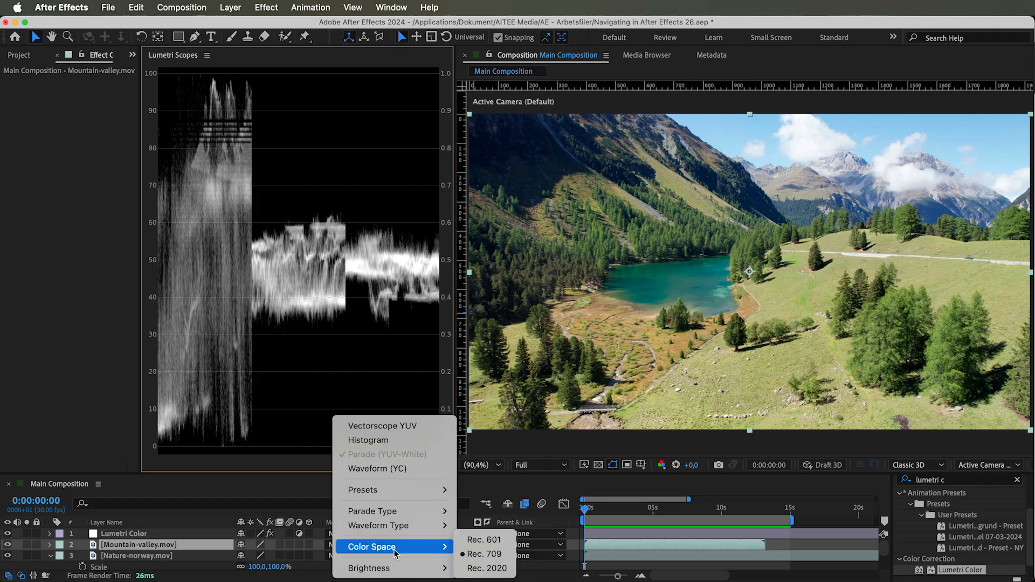
click(484, 539)
right_click(342, 468)
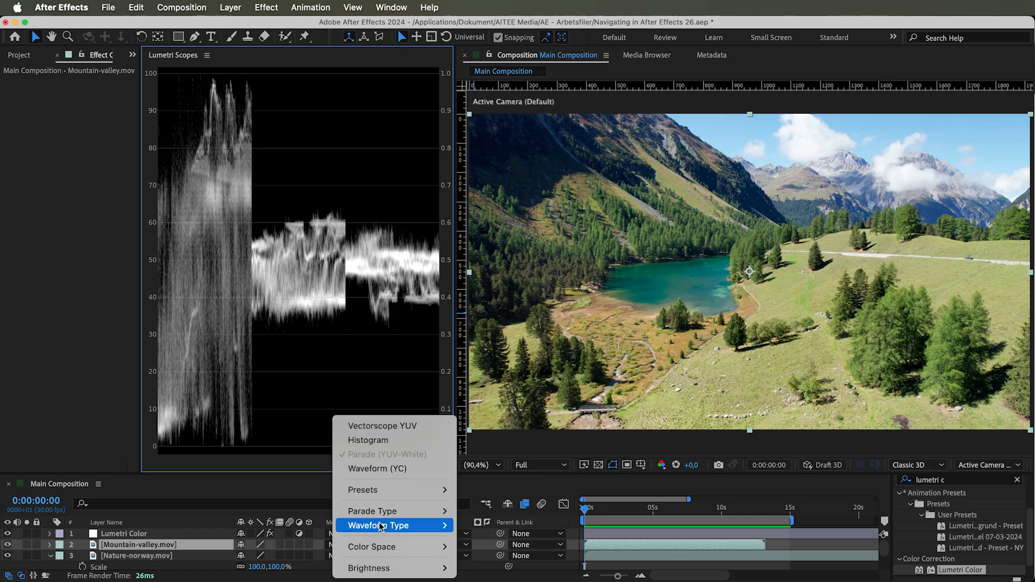
click(469, 551)
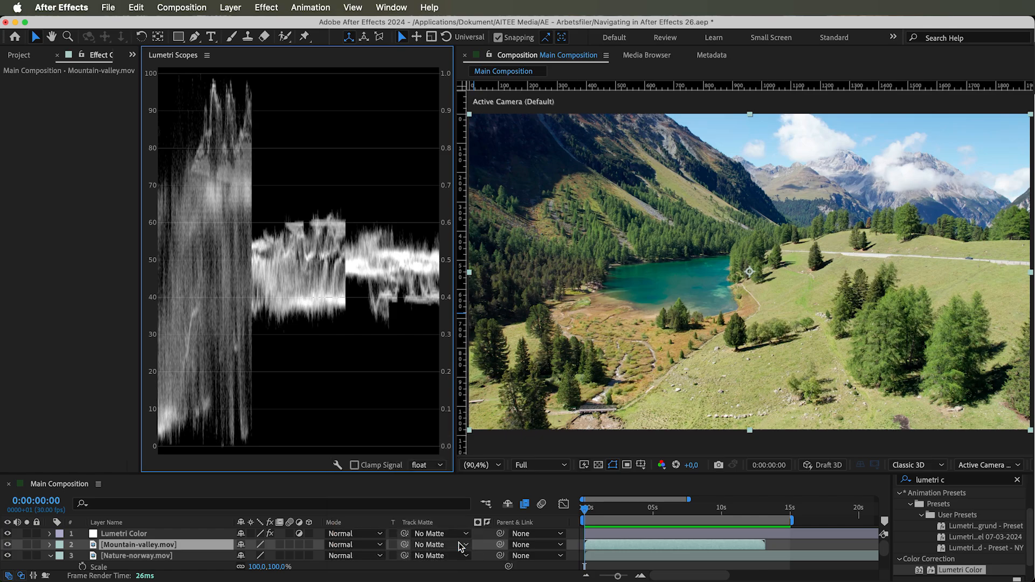
right_click(338, 474)
mouse_move(431, 546)
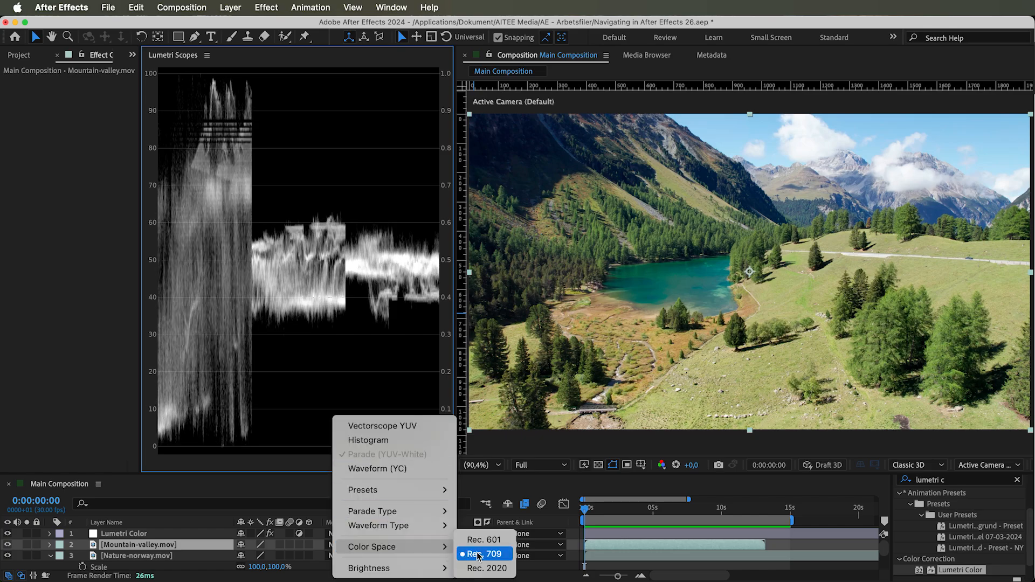
click(489, 570)
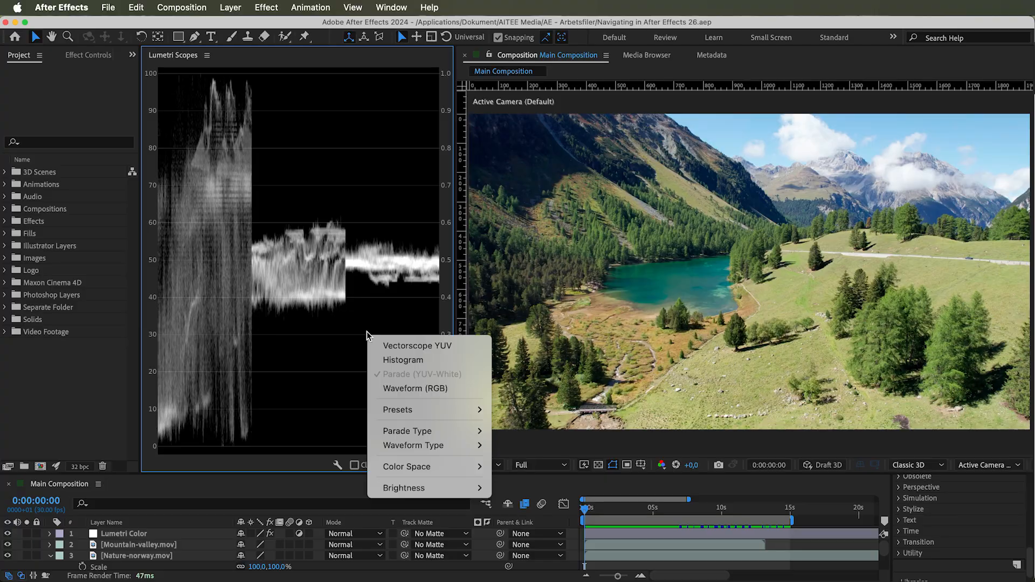
Step: Show the Waveform (RGB) scope, hide the Parade (YUV-White), and keep the scope scale on float after checking its options
click(407, 392)
right_click(407, 393)
click(444, 429)
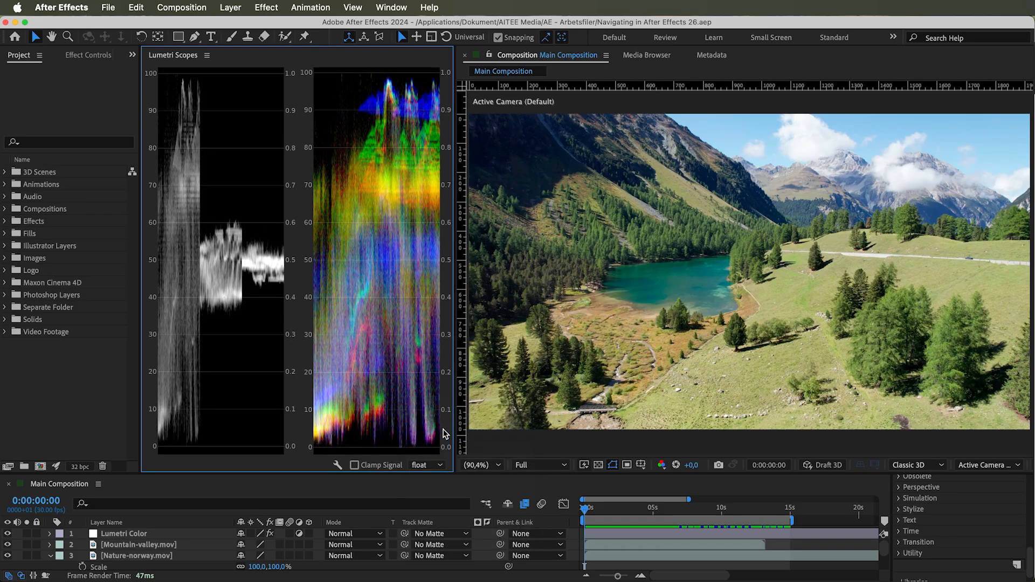
click(441, 464)
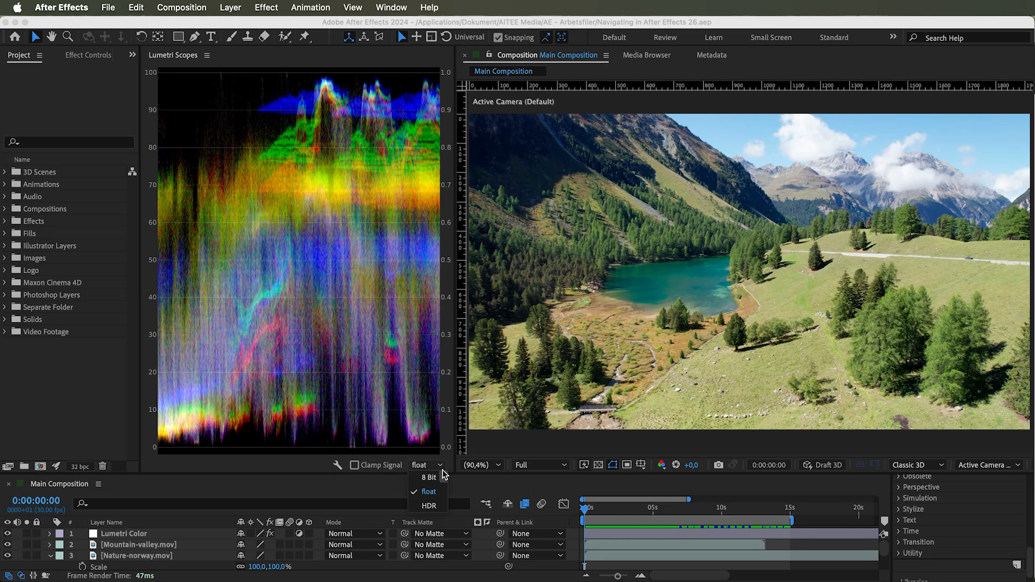
click(426, 492)
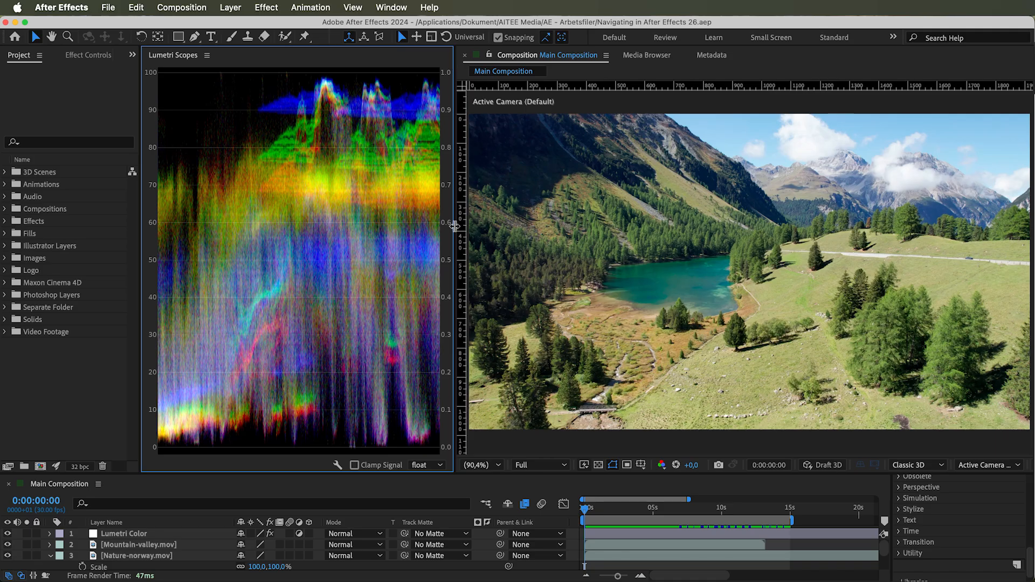
Step: Show the parade beside the Waveform (RGB) scope, set its parade type to RGB, and hide the parade again
right_click(318, 298)
click(359, 338)
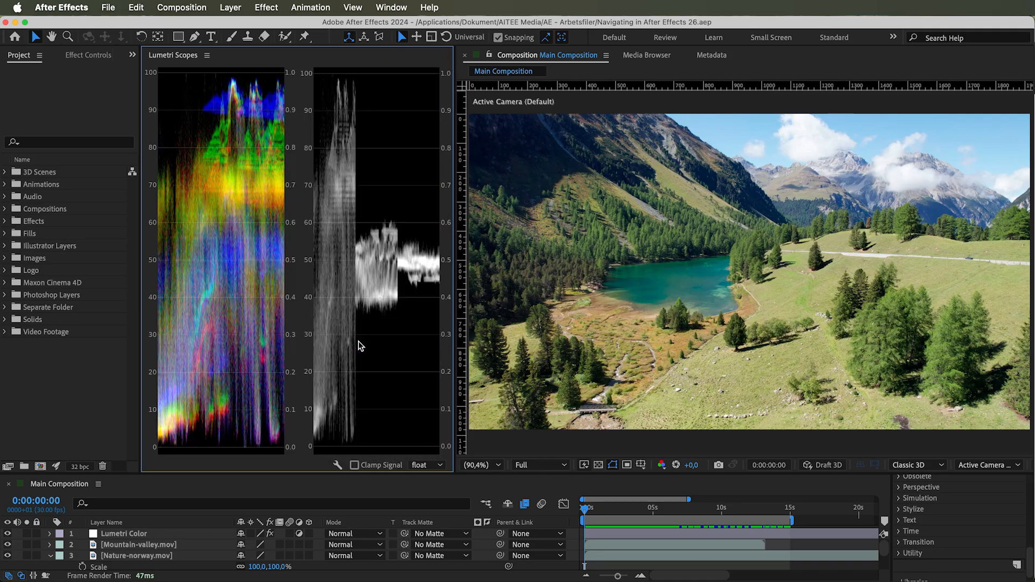
right_click(359, 345)
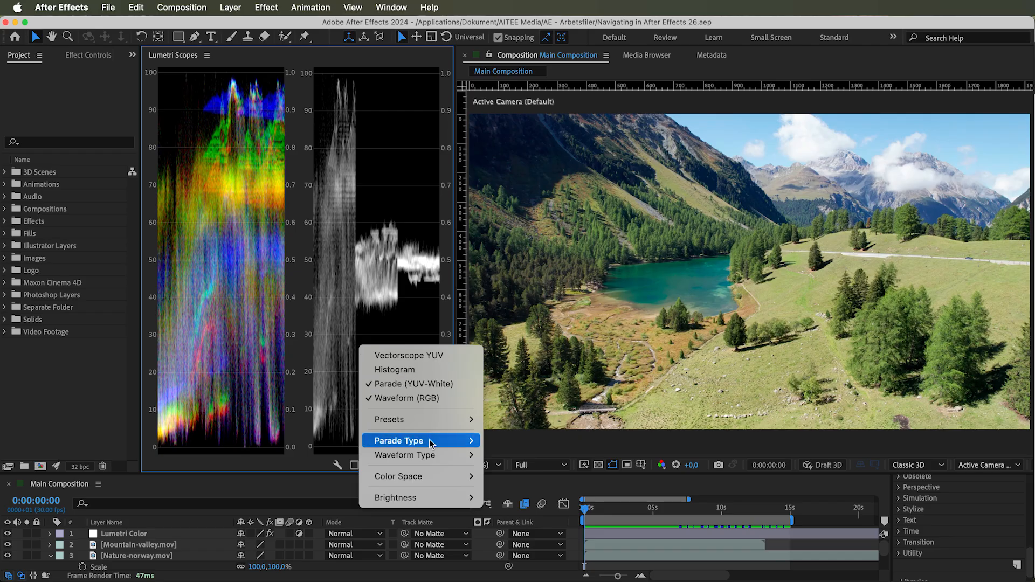
mouse_move(455, 449)
click(502, 441)
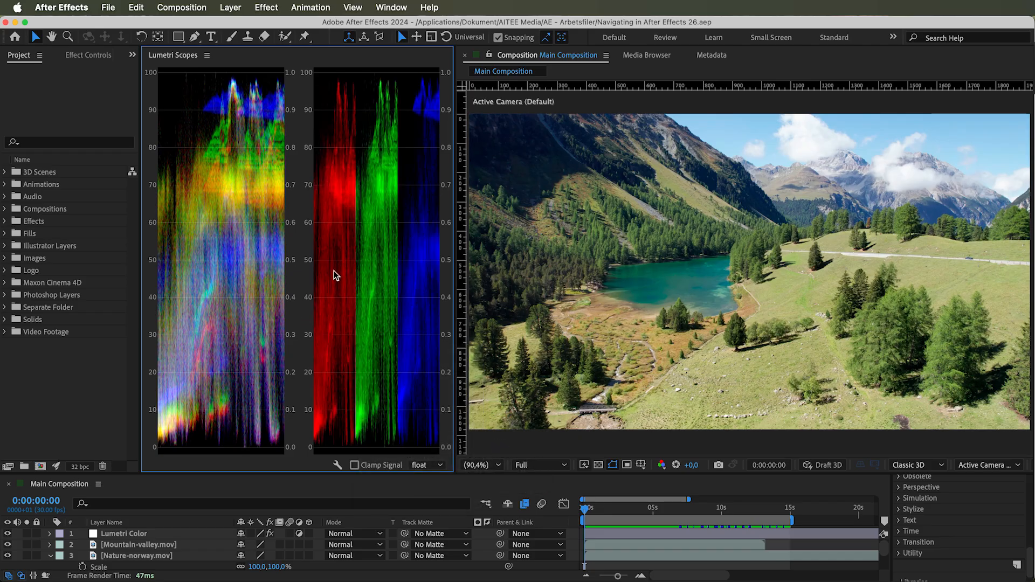
right_click(421, 246)
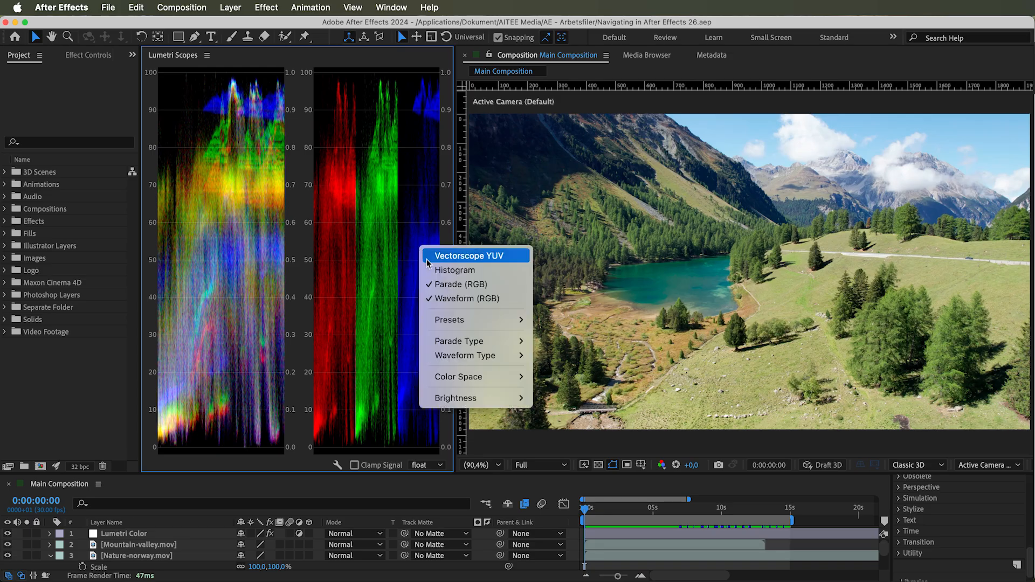
click(432, 281)
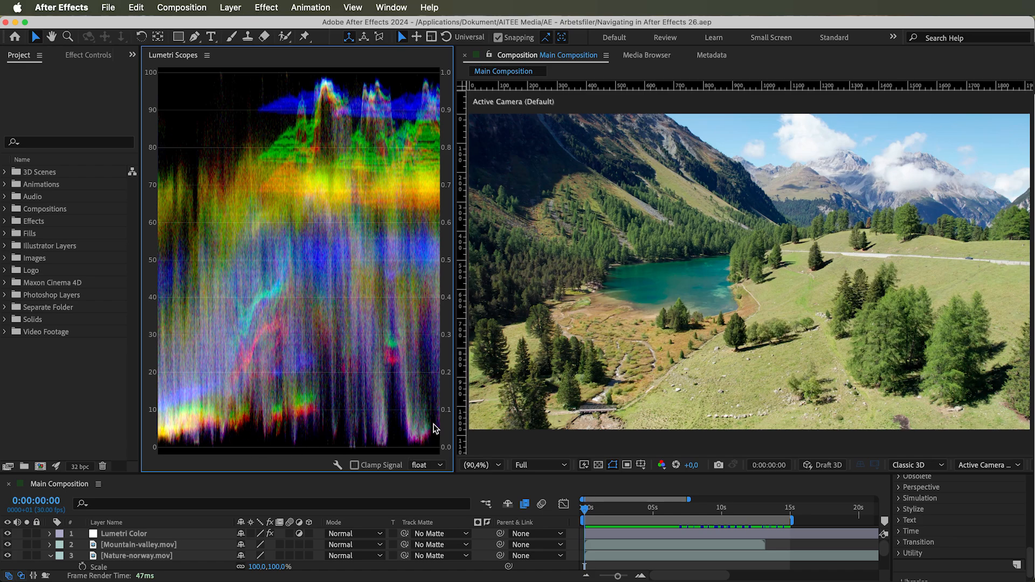
Step: Open the Lumetri Color layer's effect controls and try adjusting its exposure against the Waveform (RGB) scope
click(141, 535)
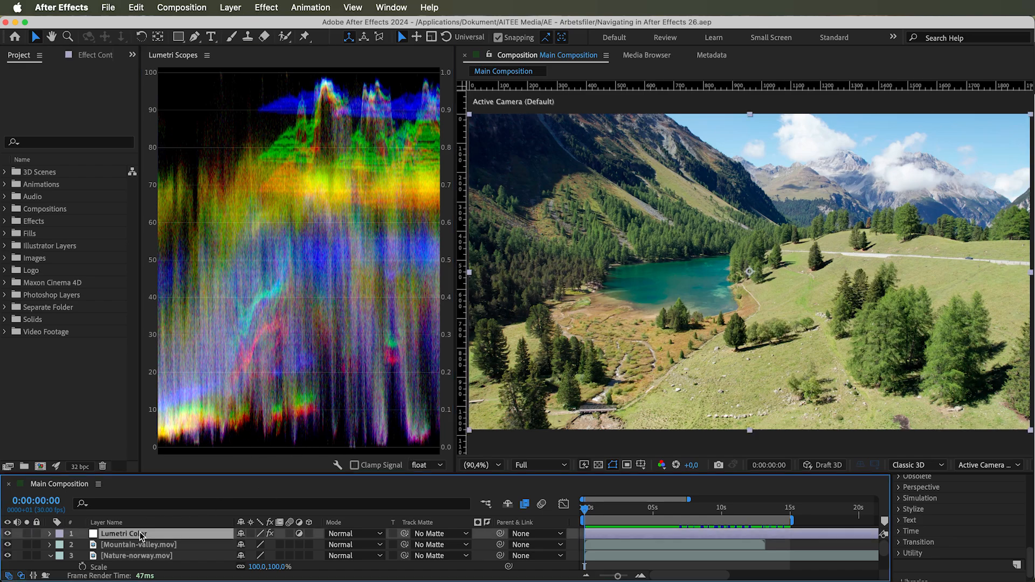
click(103, 56)
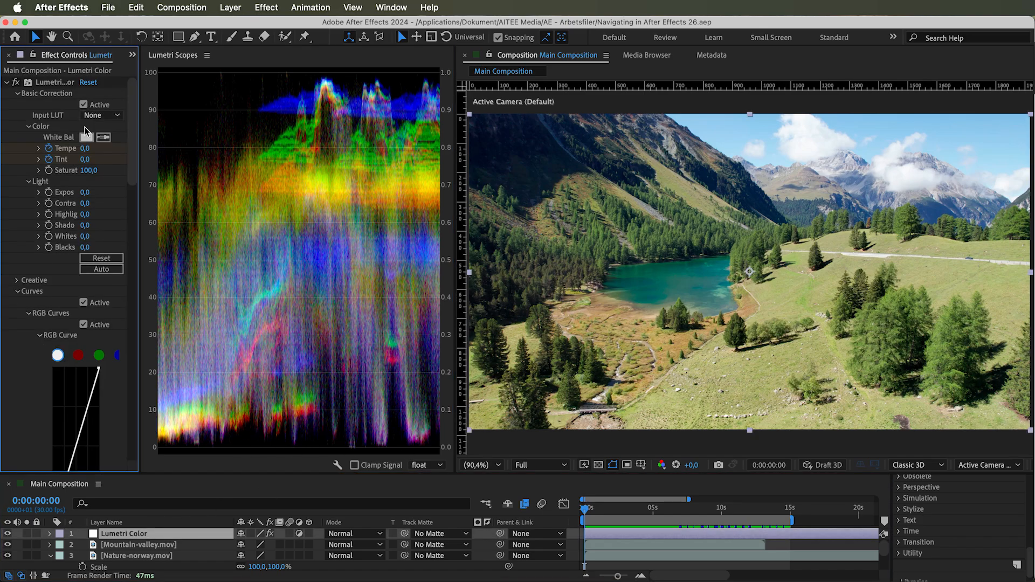
drag(86, 194, 100, 214)
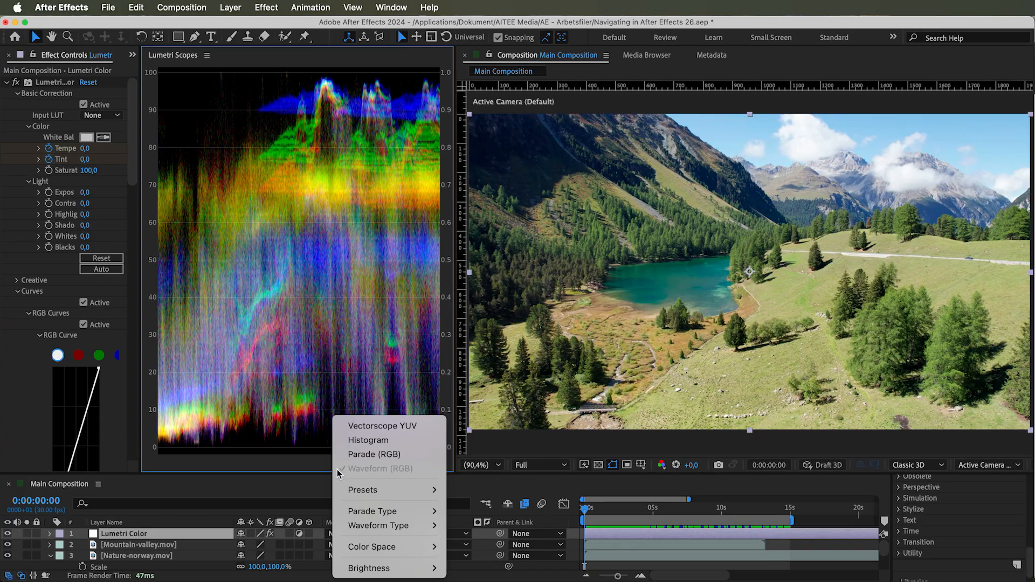
Step: Try the Luma and YC waveform types in the Lumetri Scopes and finish on YC no Chroma
mouse_move(386, 531)
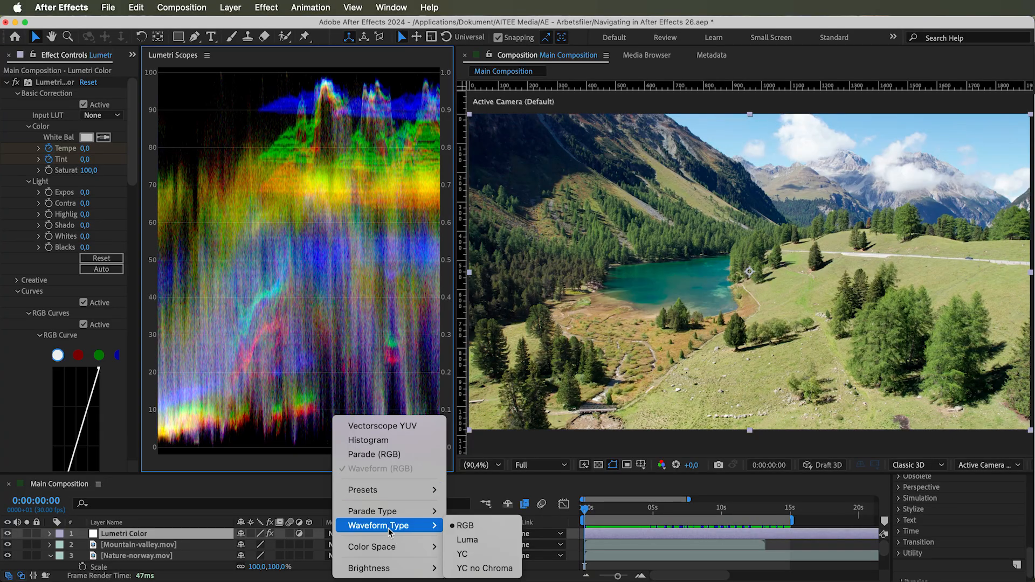
click(463, 540)
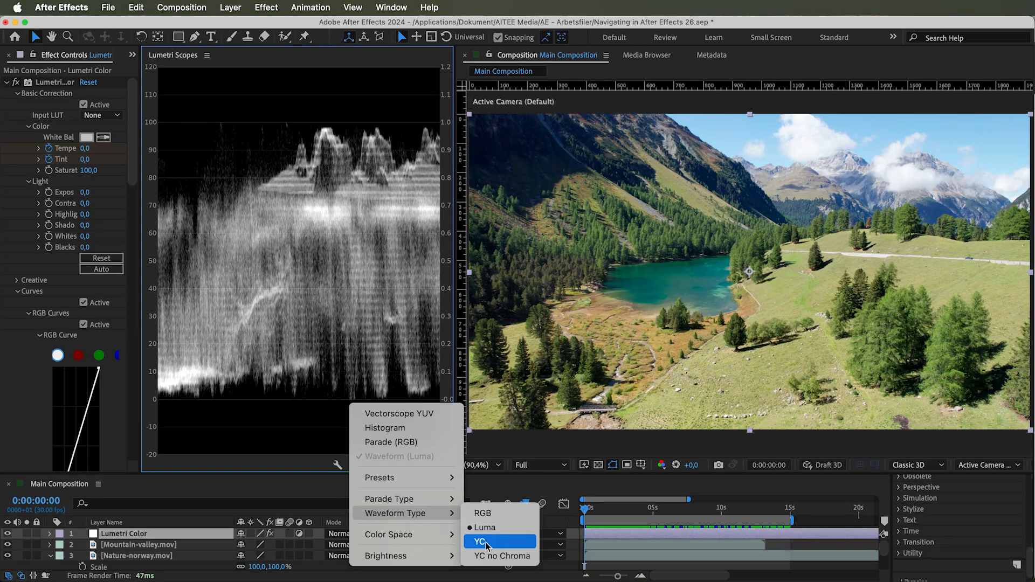
click(486, 543)
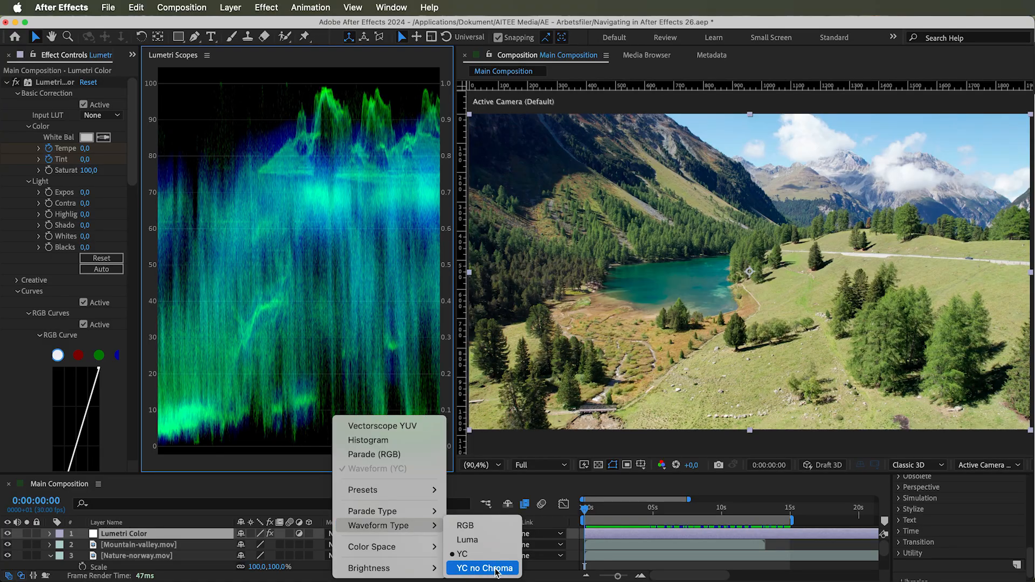
click(496, 570)
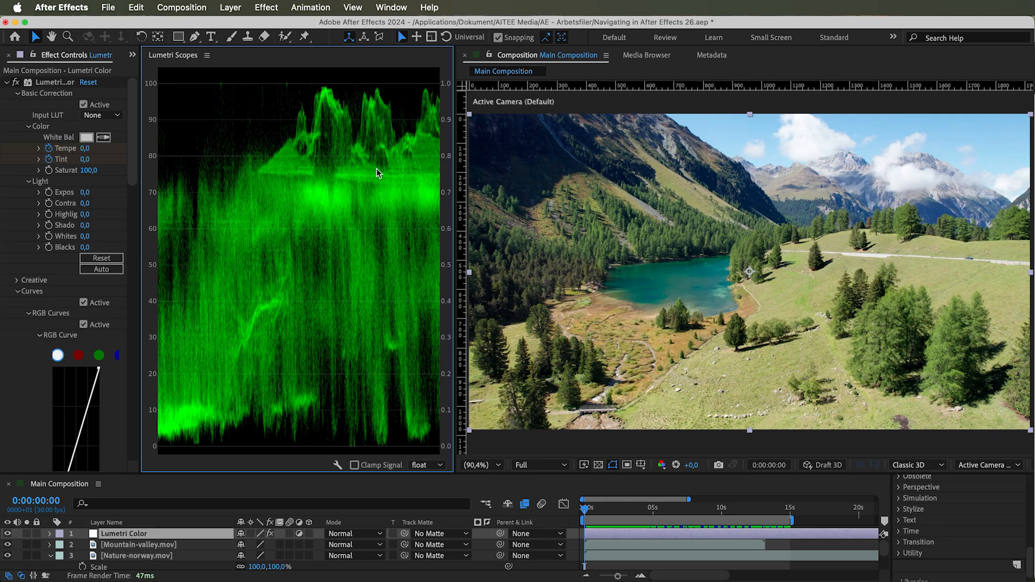
Step: Switch the waveform type to Luma for comparison and return it to YC no Chroma
right_click(353, 264)
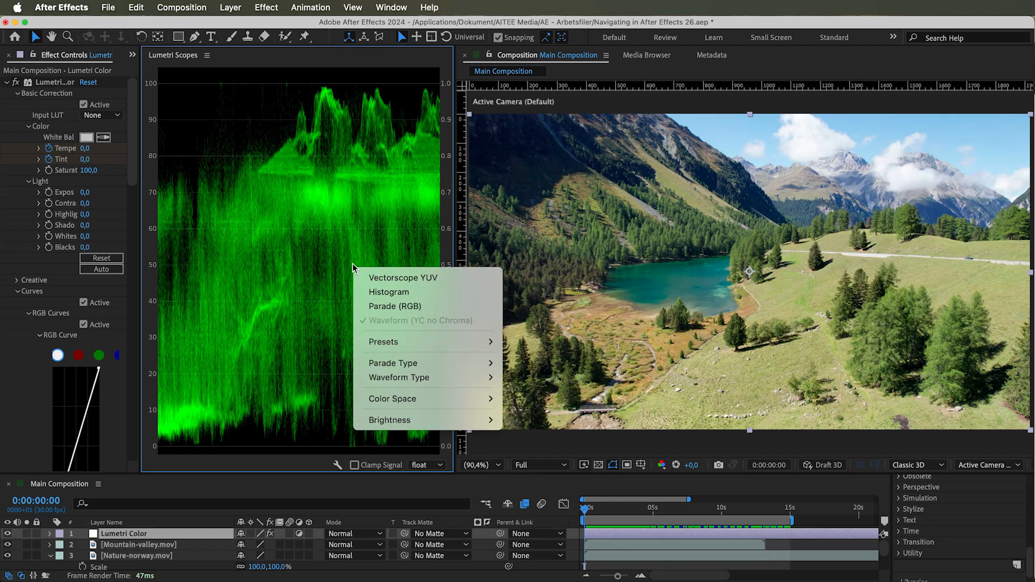
mouse_move(462, 384)
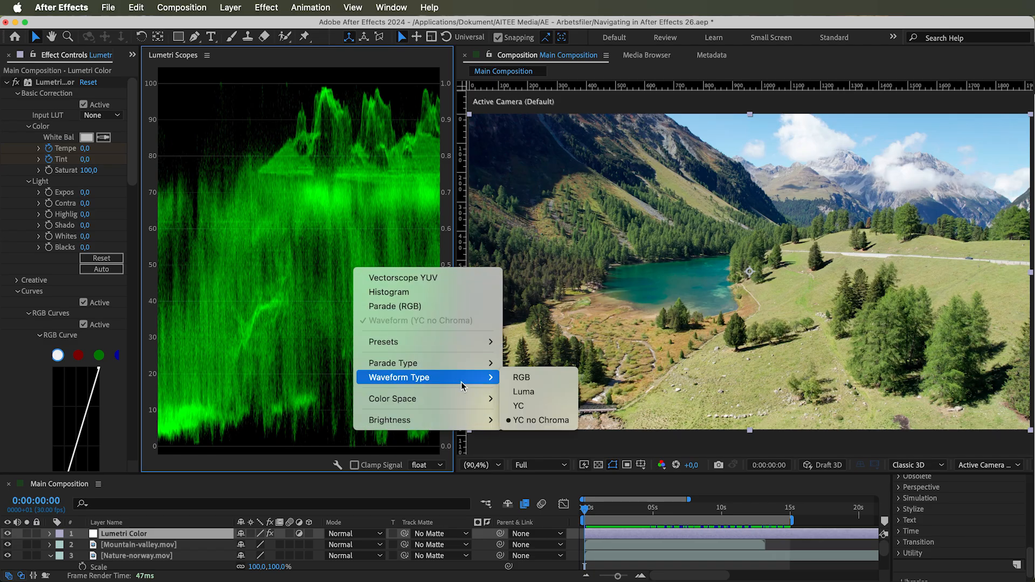
click(536, 398)
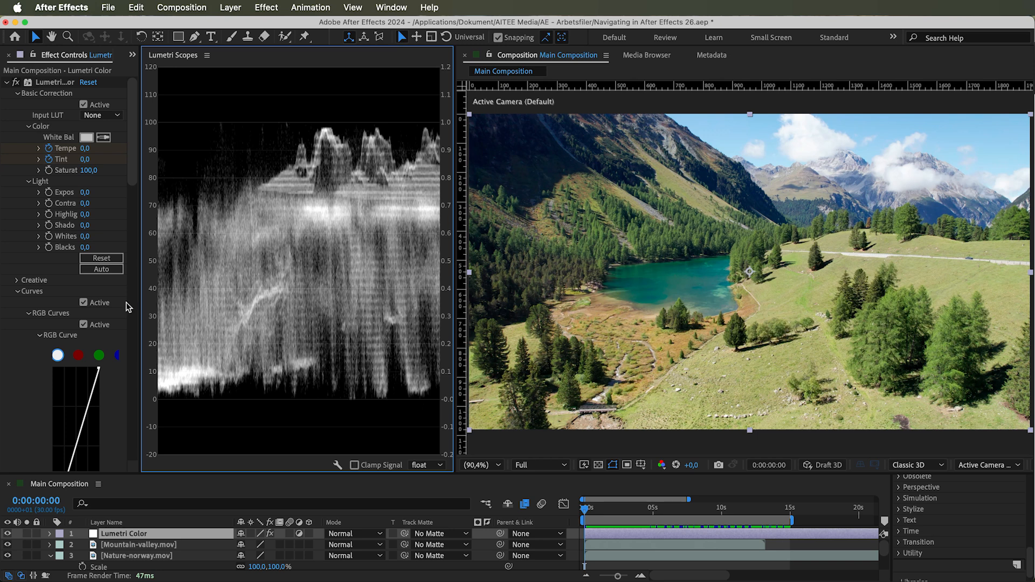
right_click(381, 263)
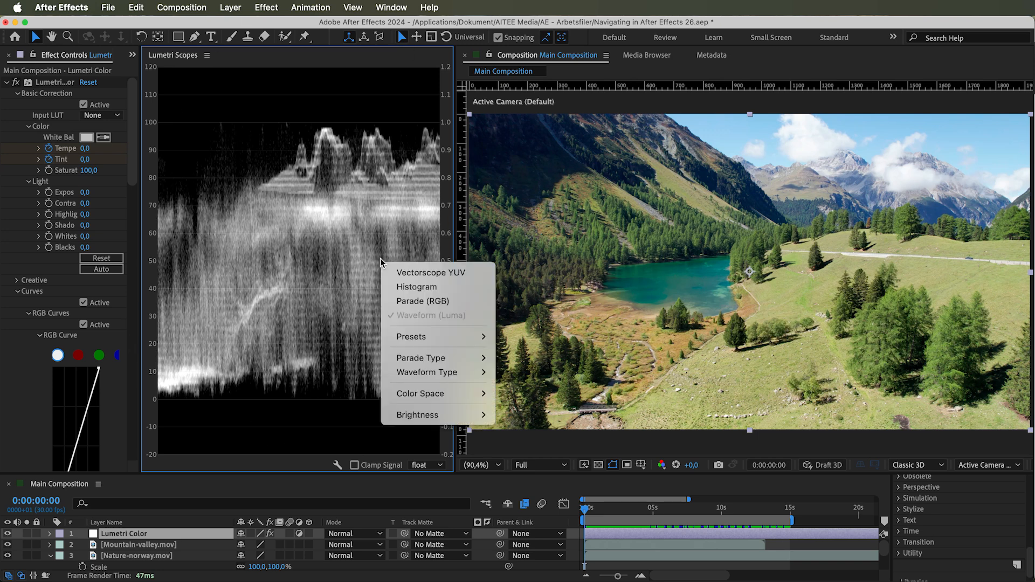
mouse_move(464, 372)
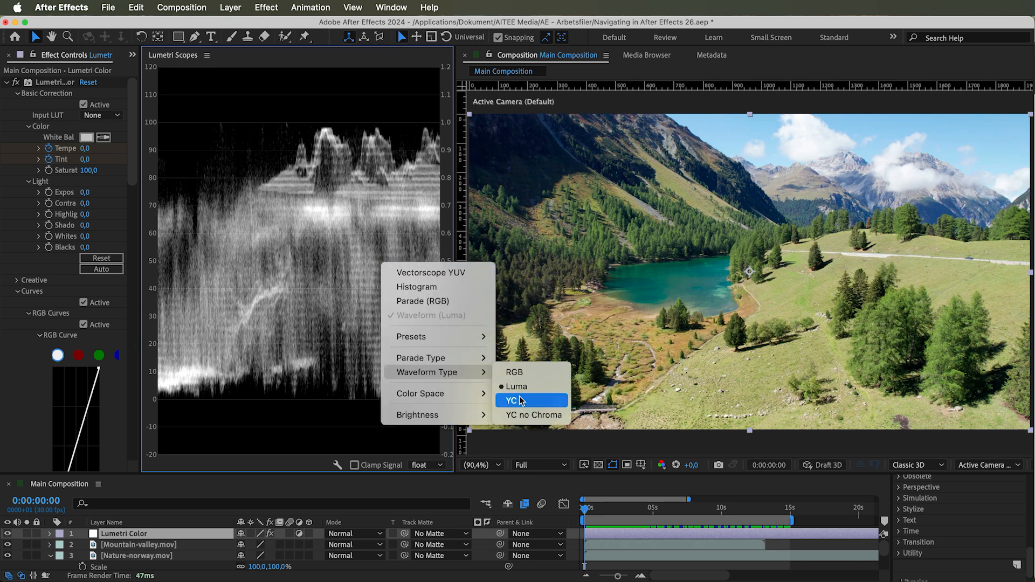
click(528, 414)
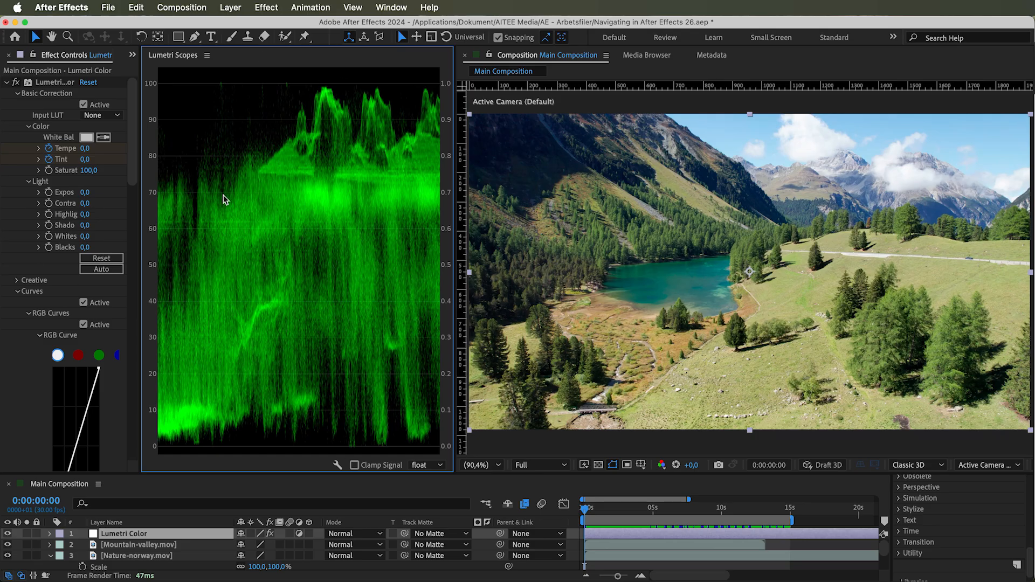
Step: Look through the Lumetri Scopes presets and keep the Custom preset
right_click(237, 147)
mouse_move(313, 222)
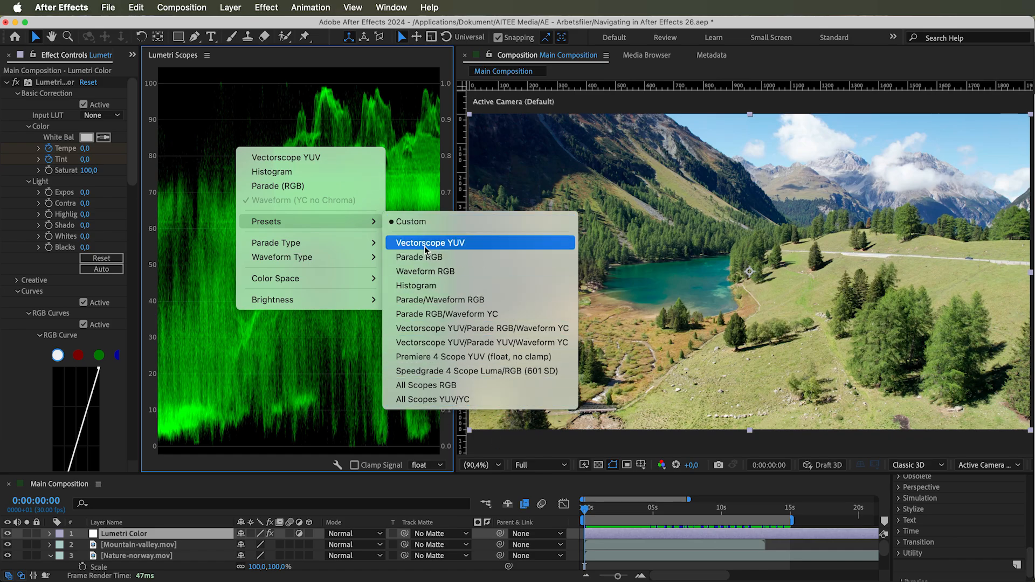
click(403, 221)
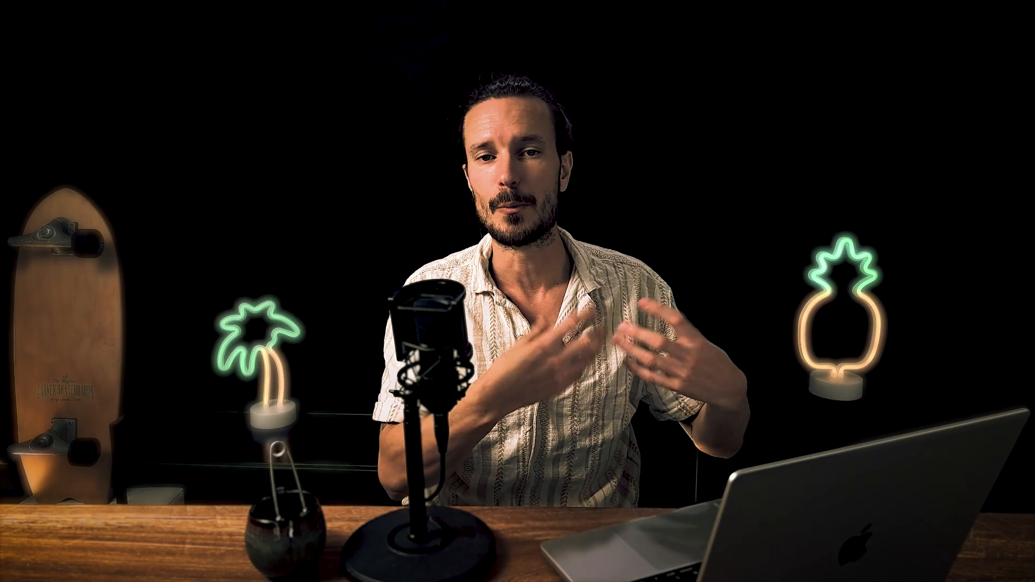